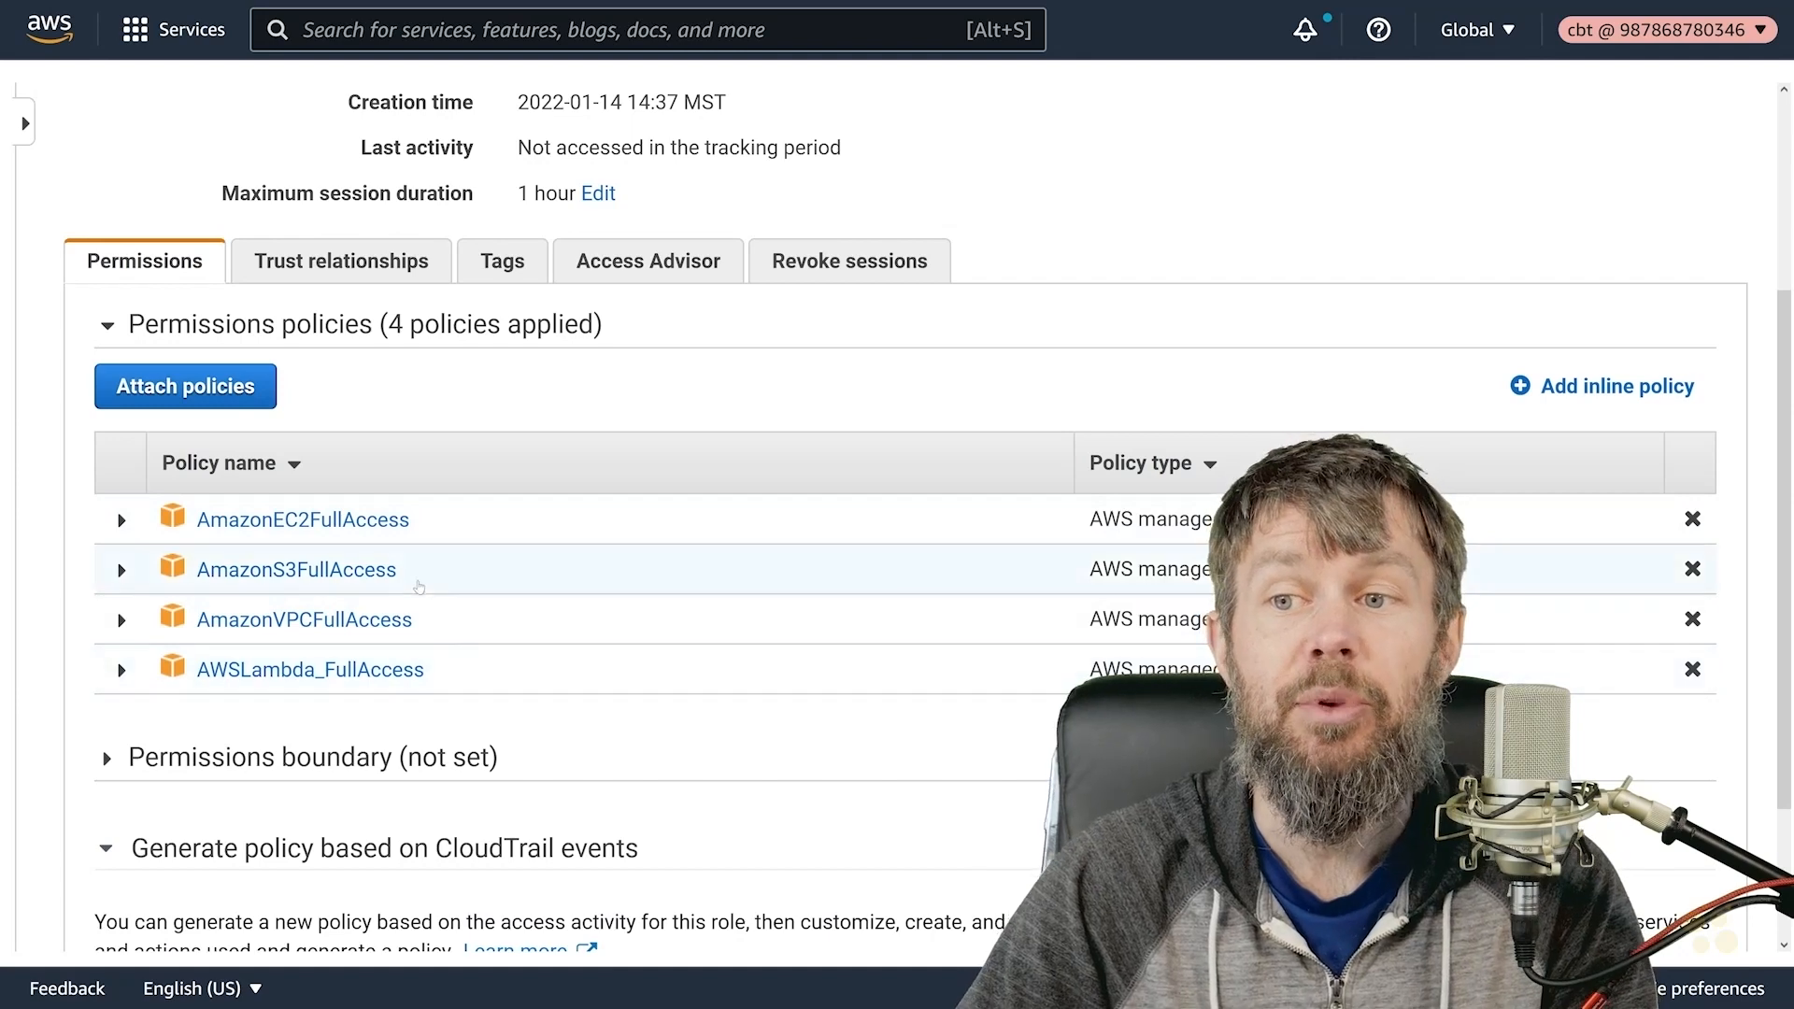
- Expand the AmazonVPCFullAccess and AmazonS3FullAccess policies and open the S3 service's action list
scroll(306, 535, down, 2)
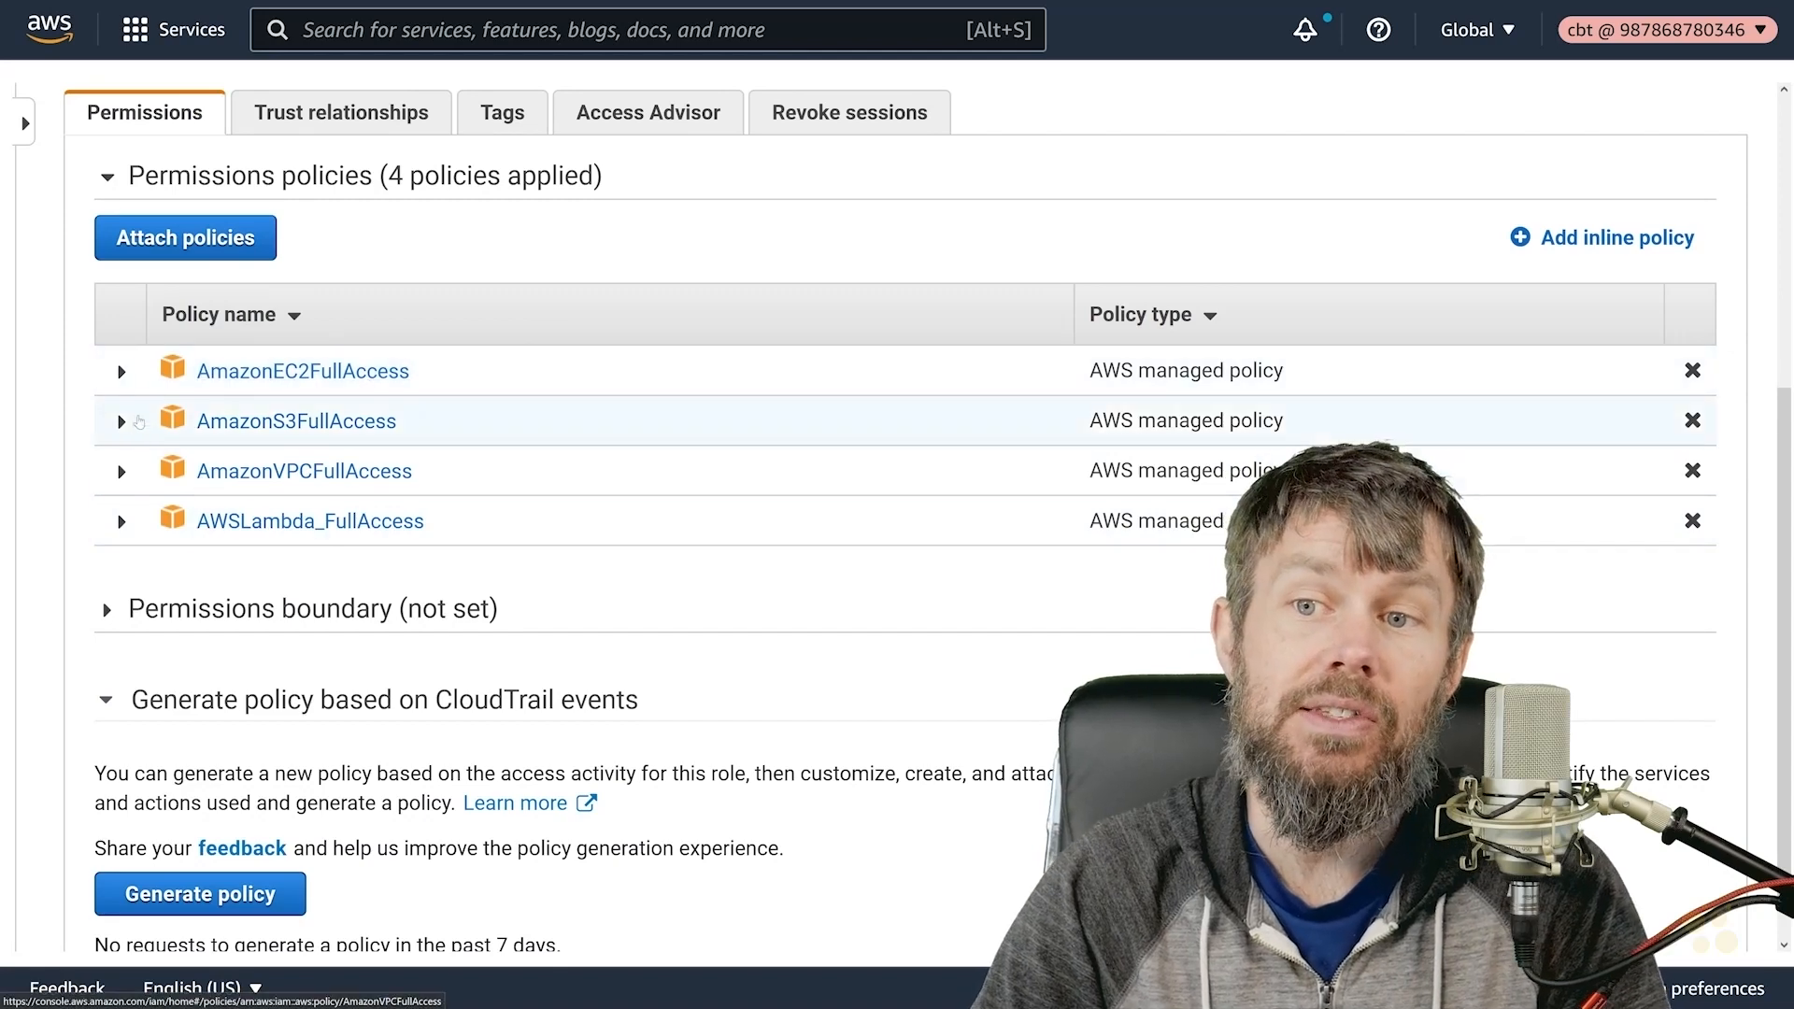
click(122, 472)
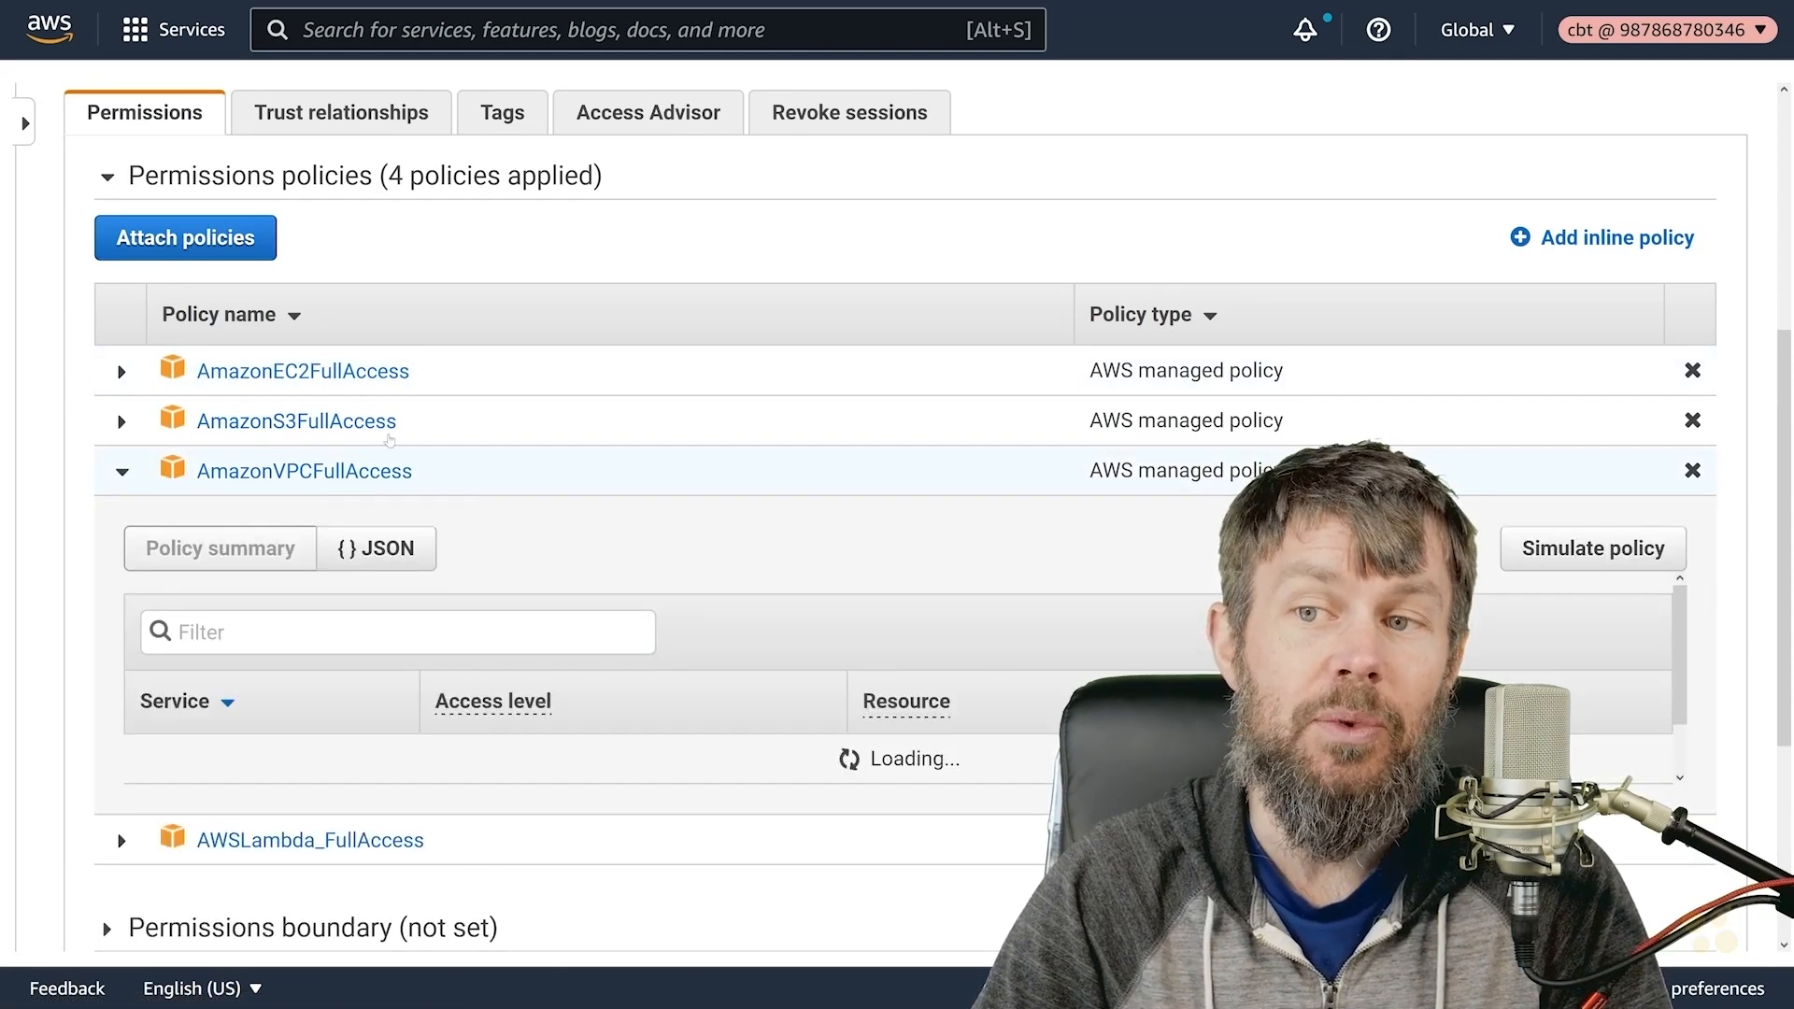
click(121, 421)
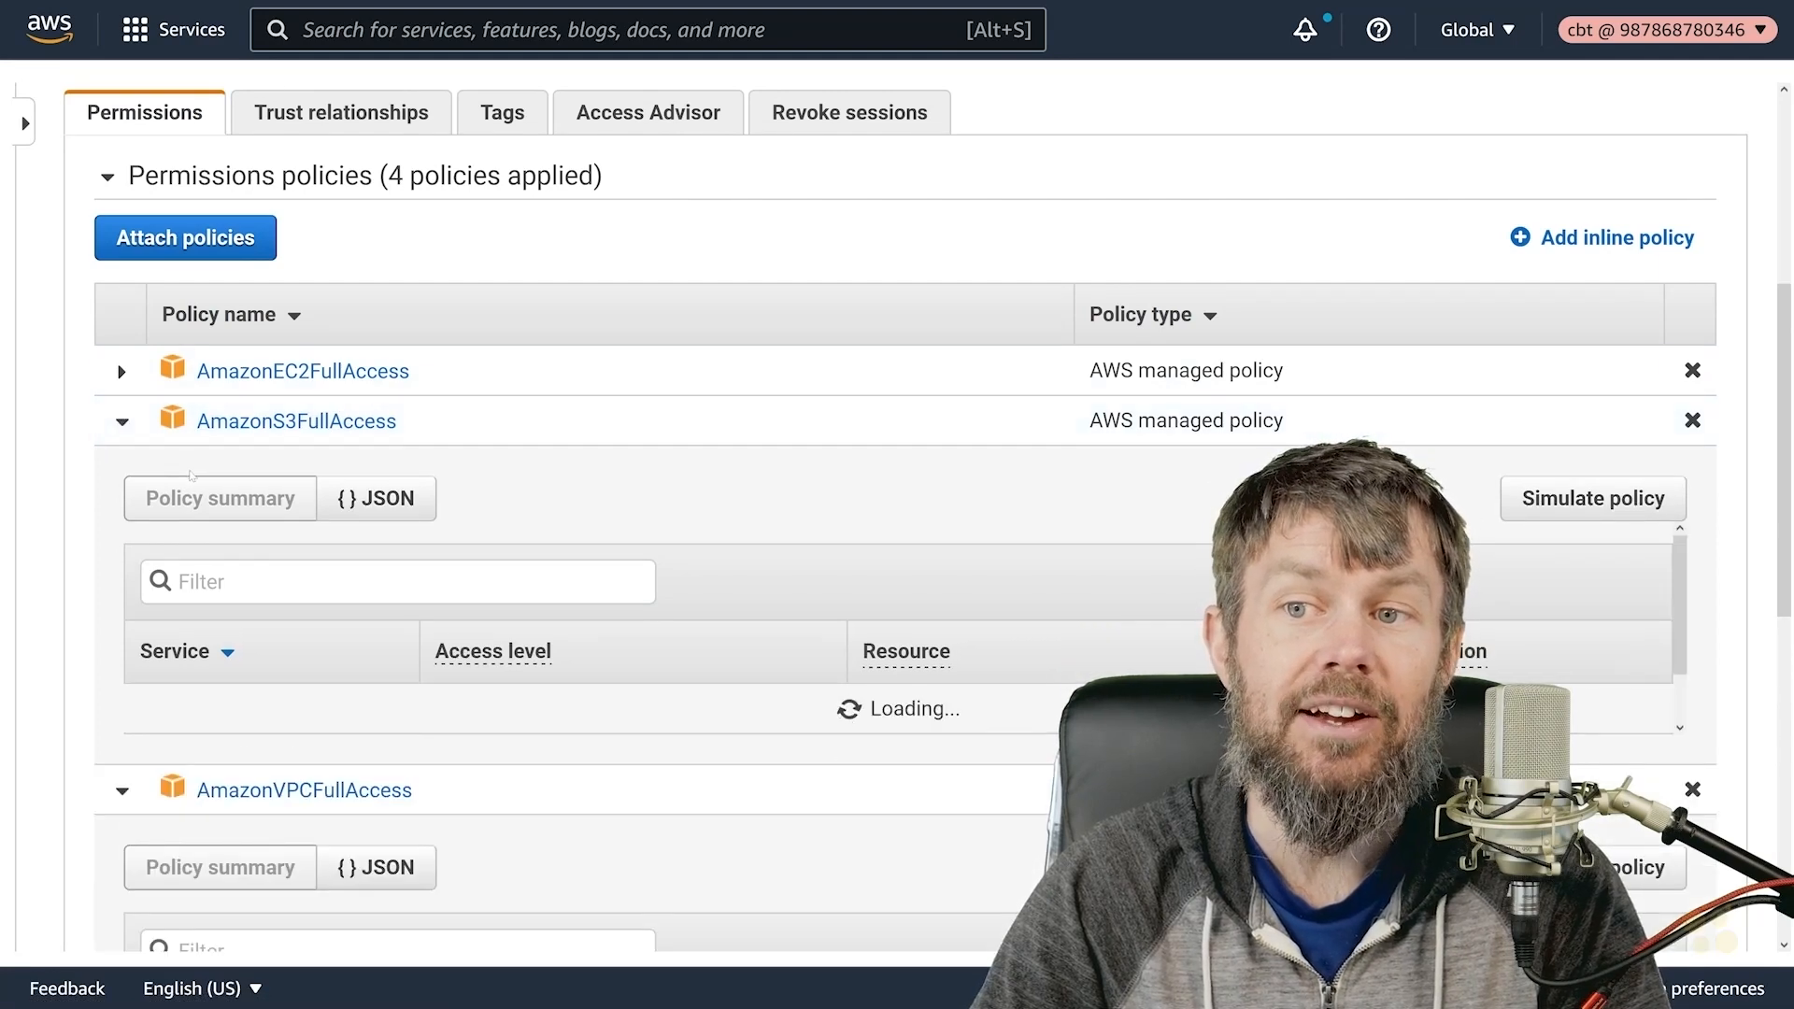
scroll(193, 479, down, 2)
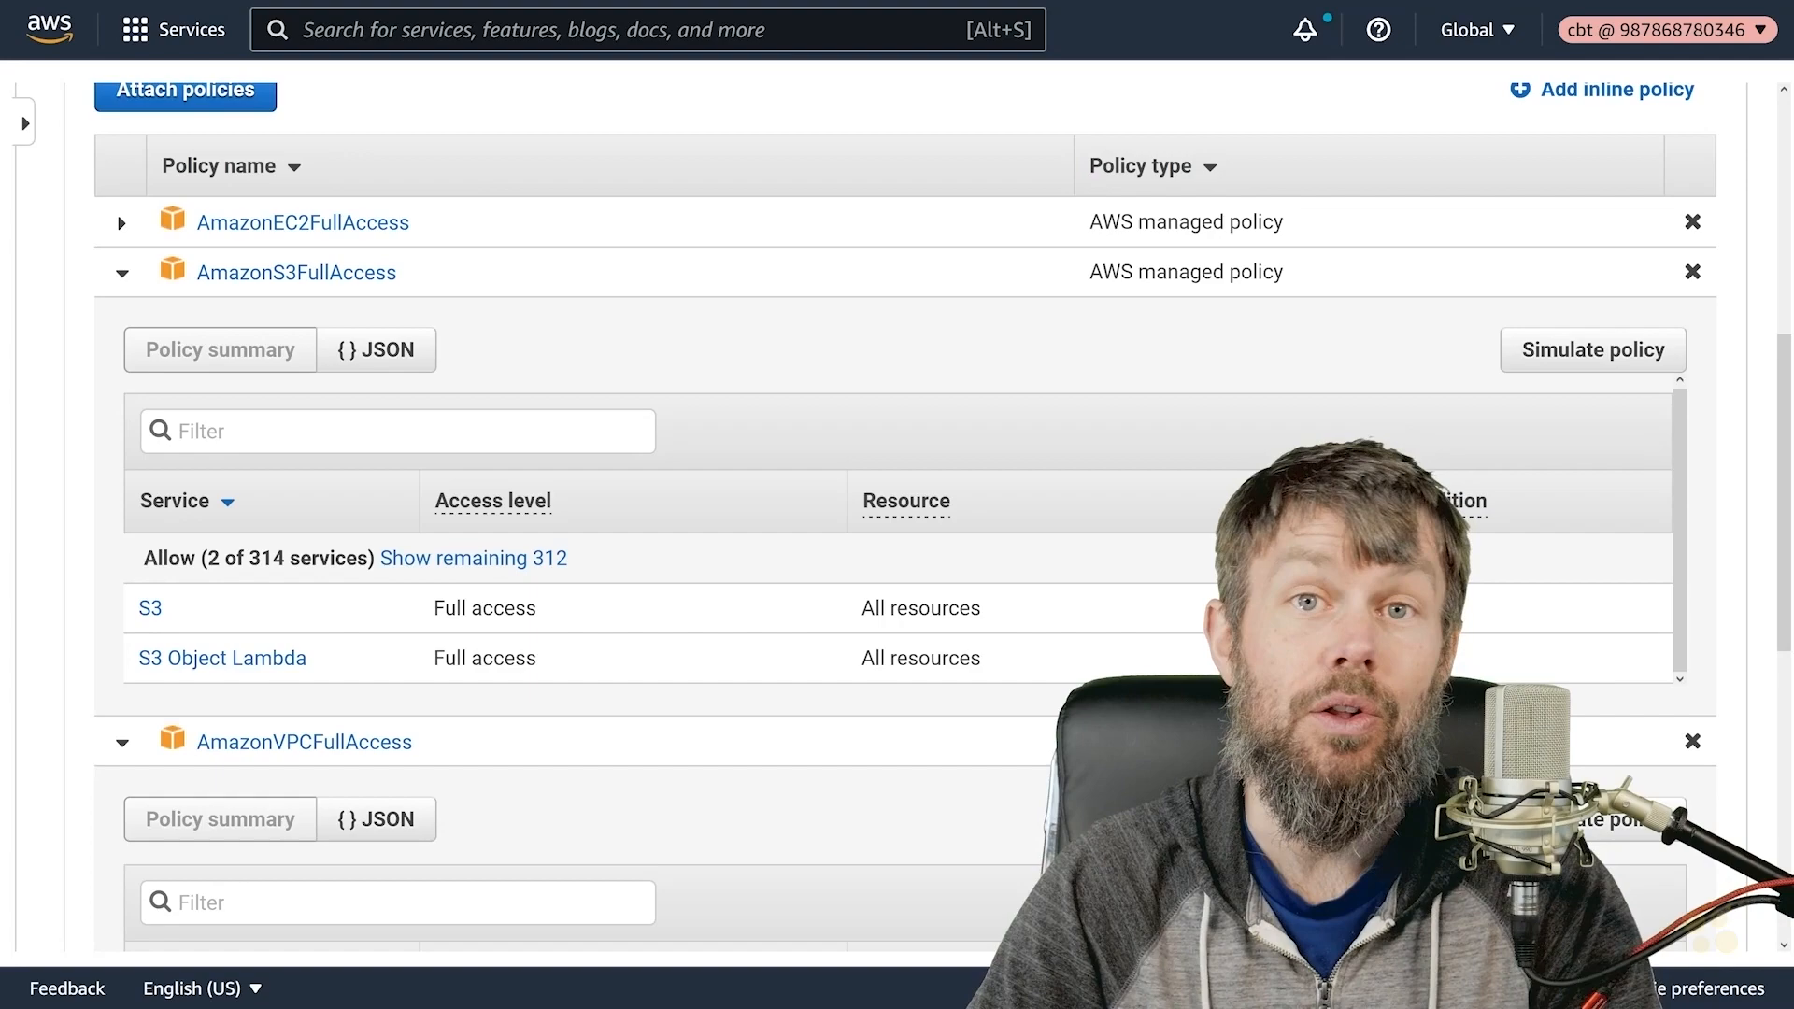
click(151, 608)
- Scroll through the S3 actions, highlighting CreateBucket and CreateAccessPoint
scroll(404, 467, down, 5)
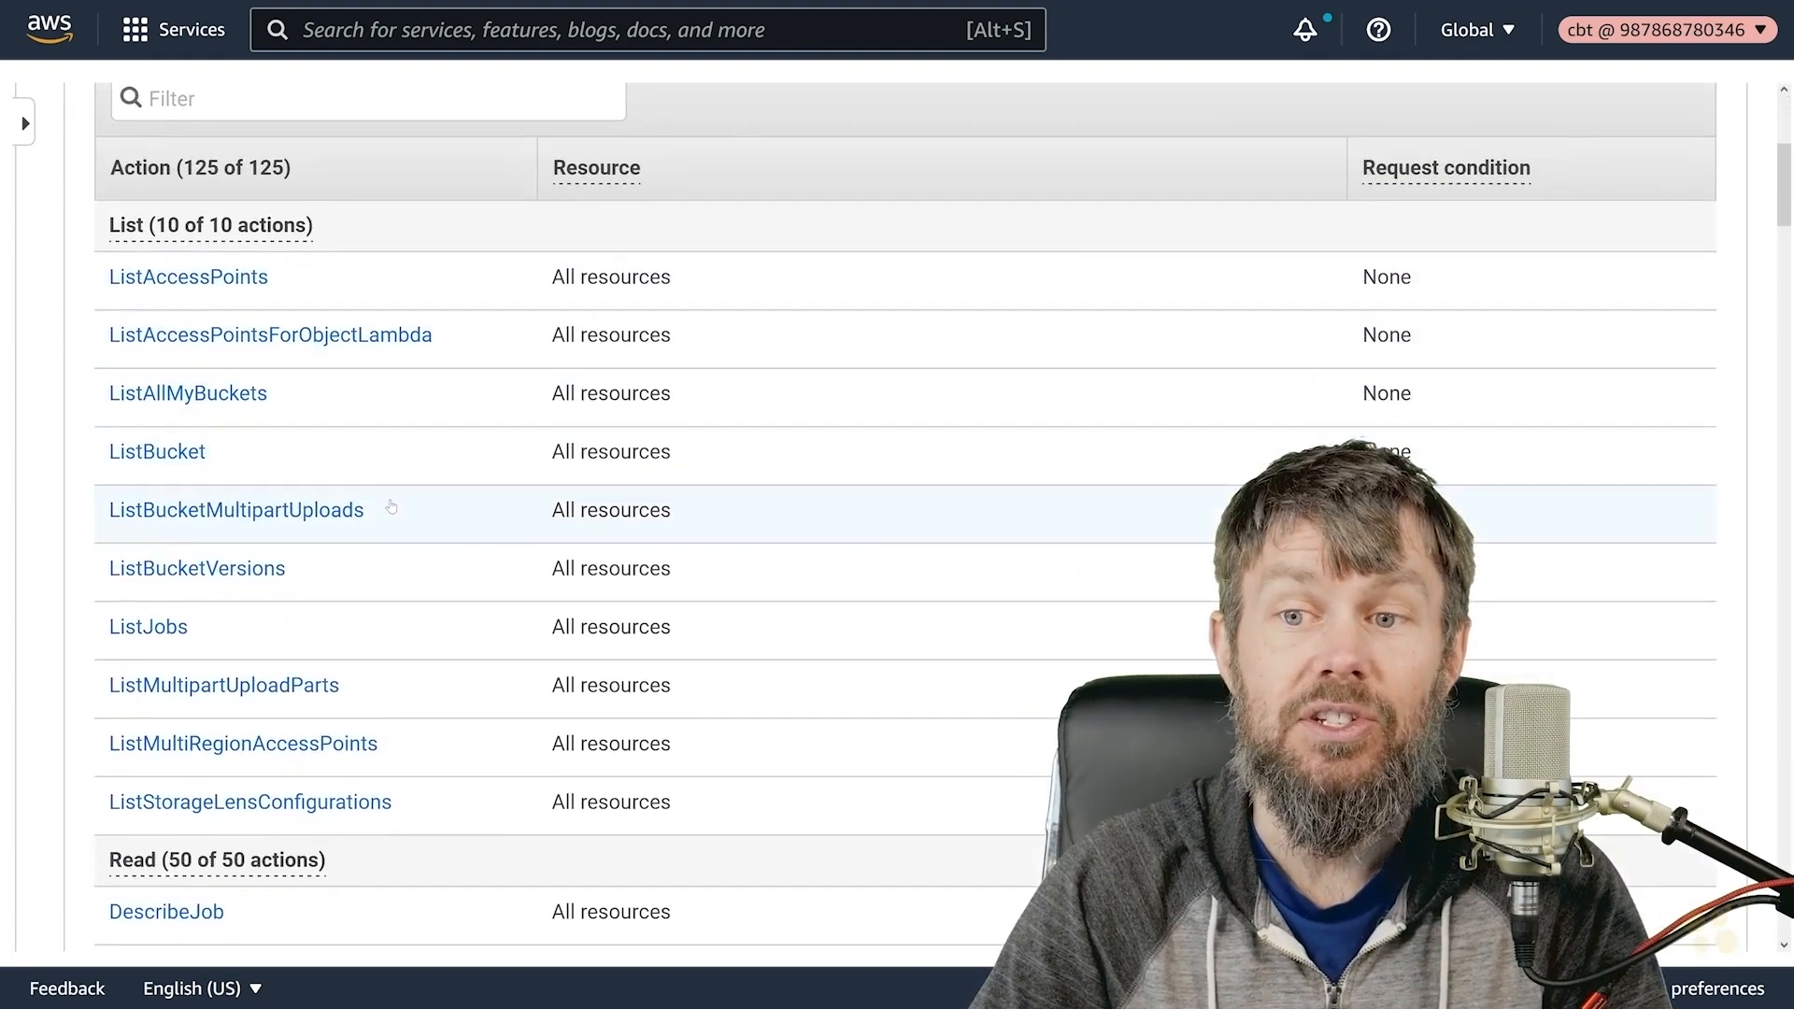
scroll(392, 506, down, 11)
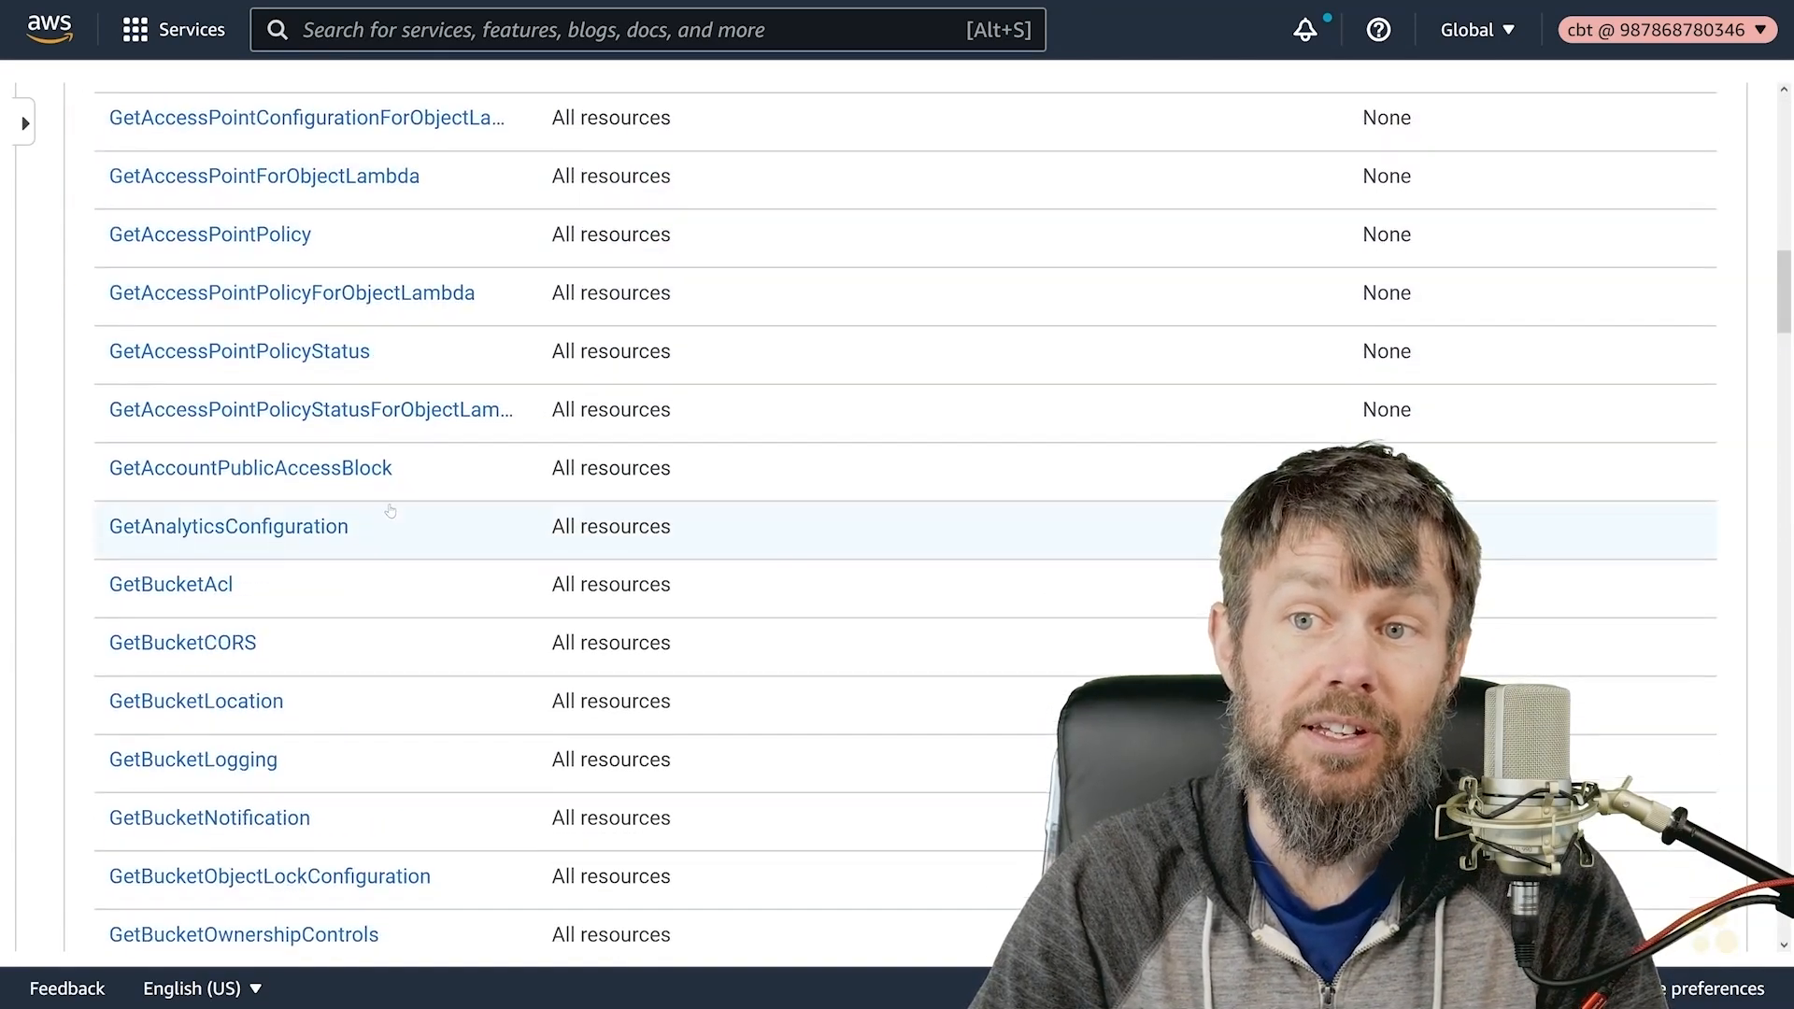
scroll(198, 224, up, 9)
scroll(198, 224, down, 20)
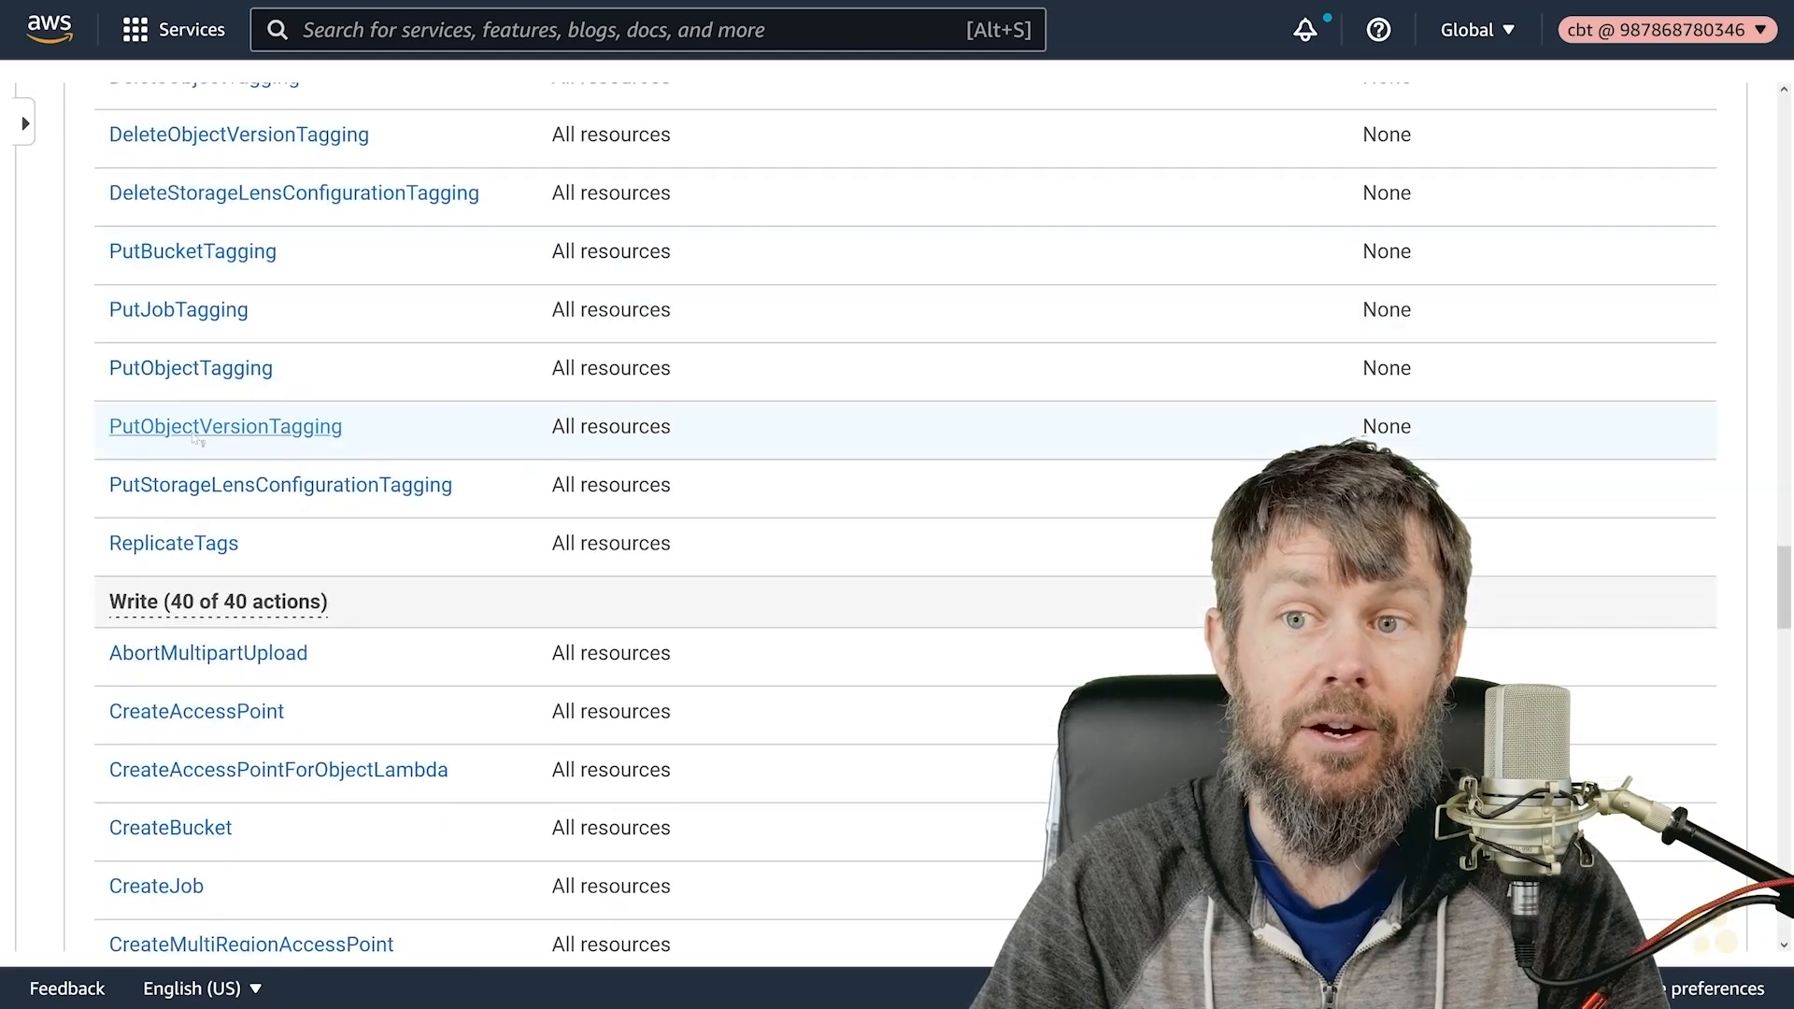
scroll(193, 445, up, 3)
scroll(336, 449, down, 5)
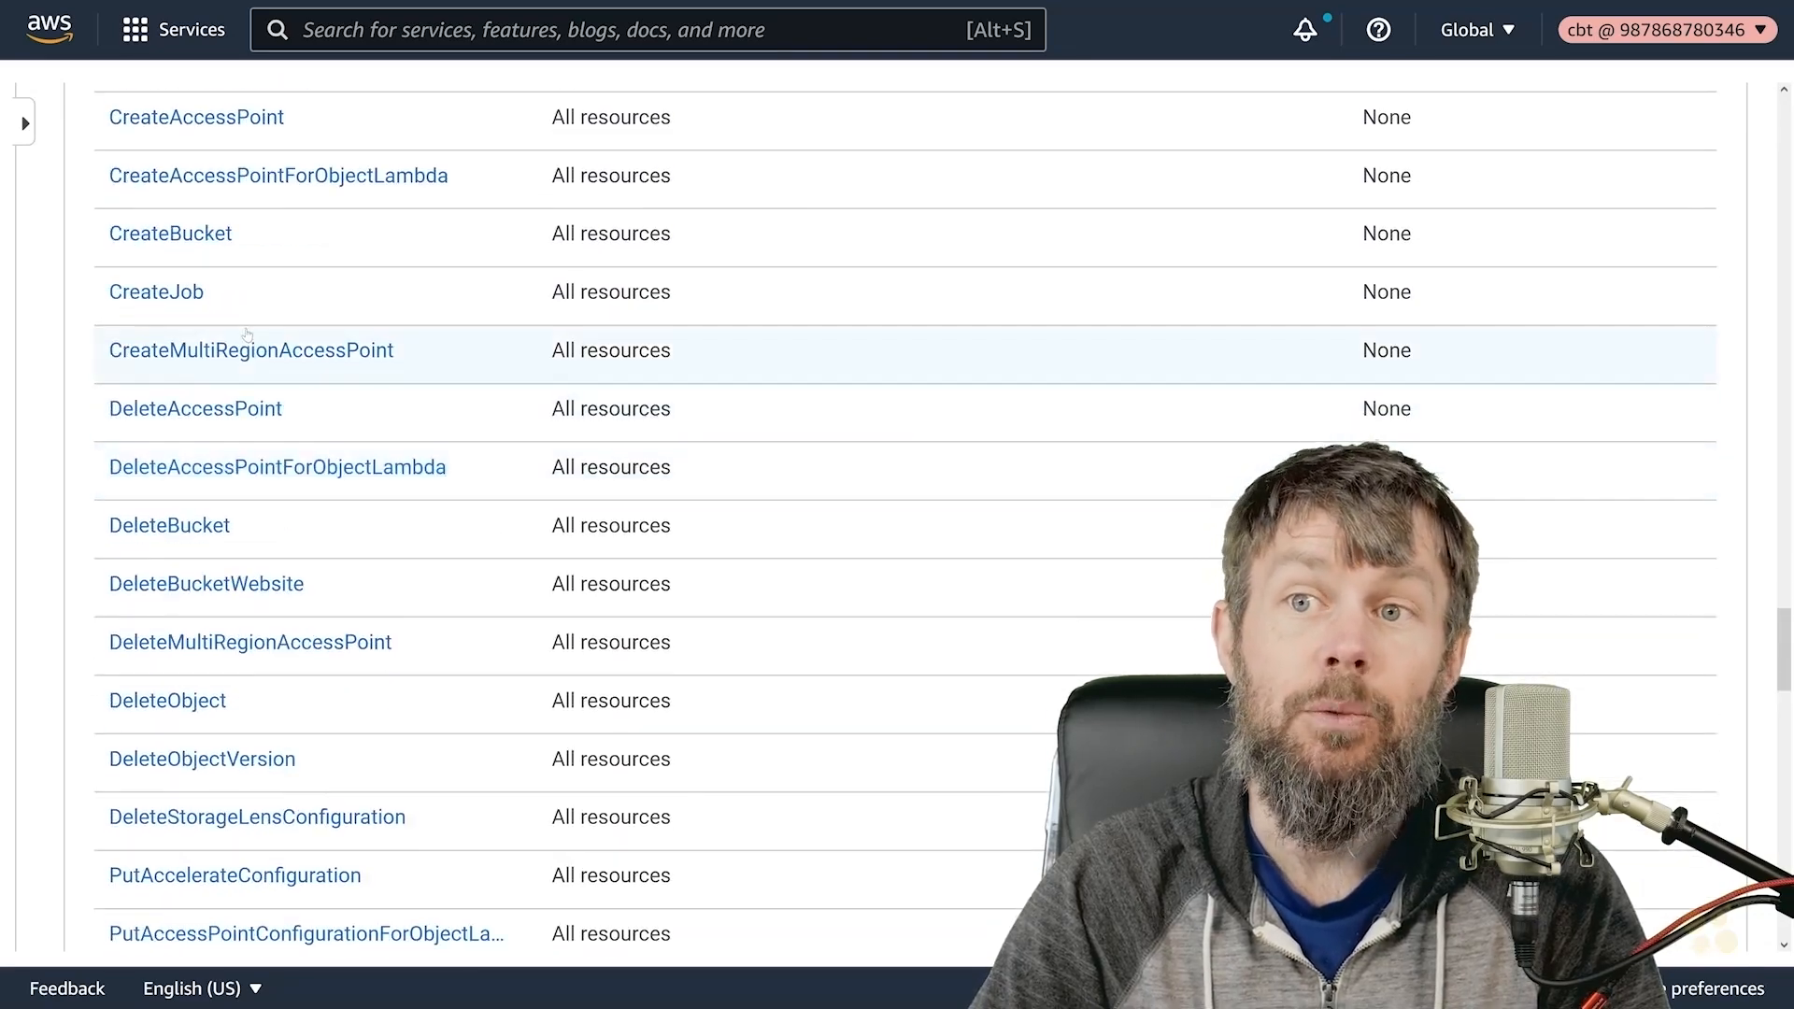
scroll(269, 394, up, 2)
drag(268, 392, 92, 399)
click(84, 423)
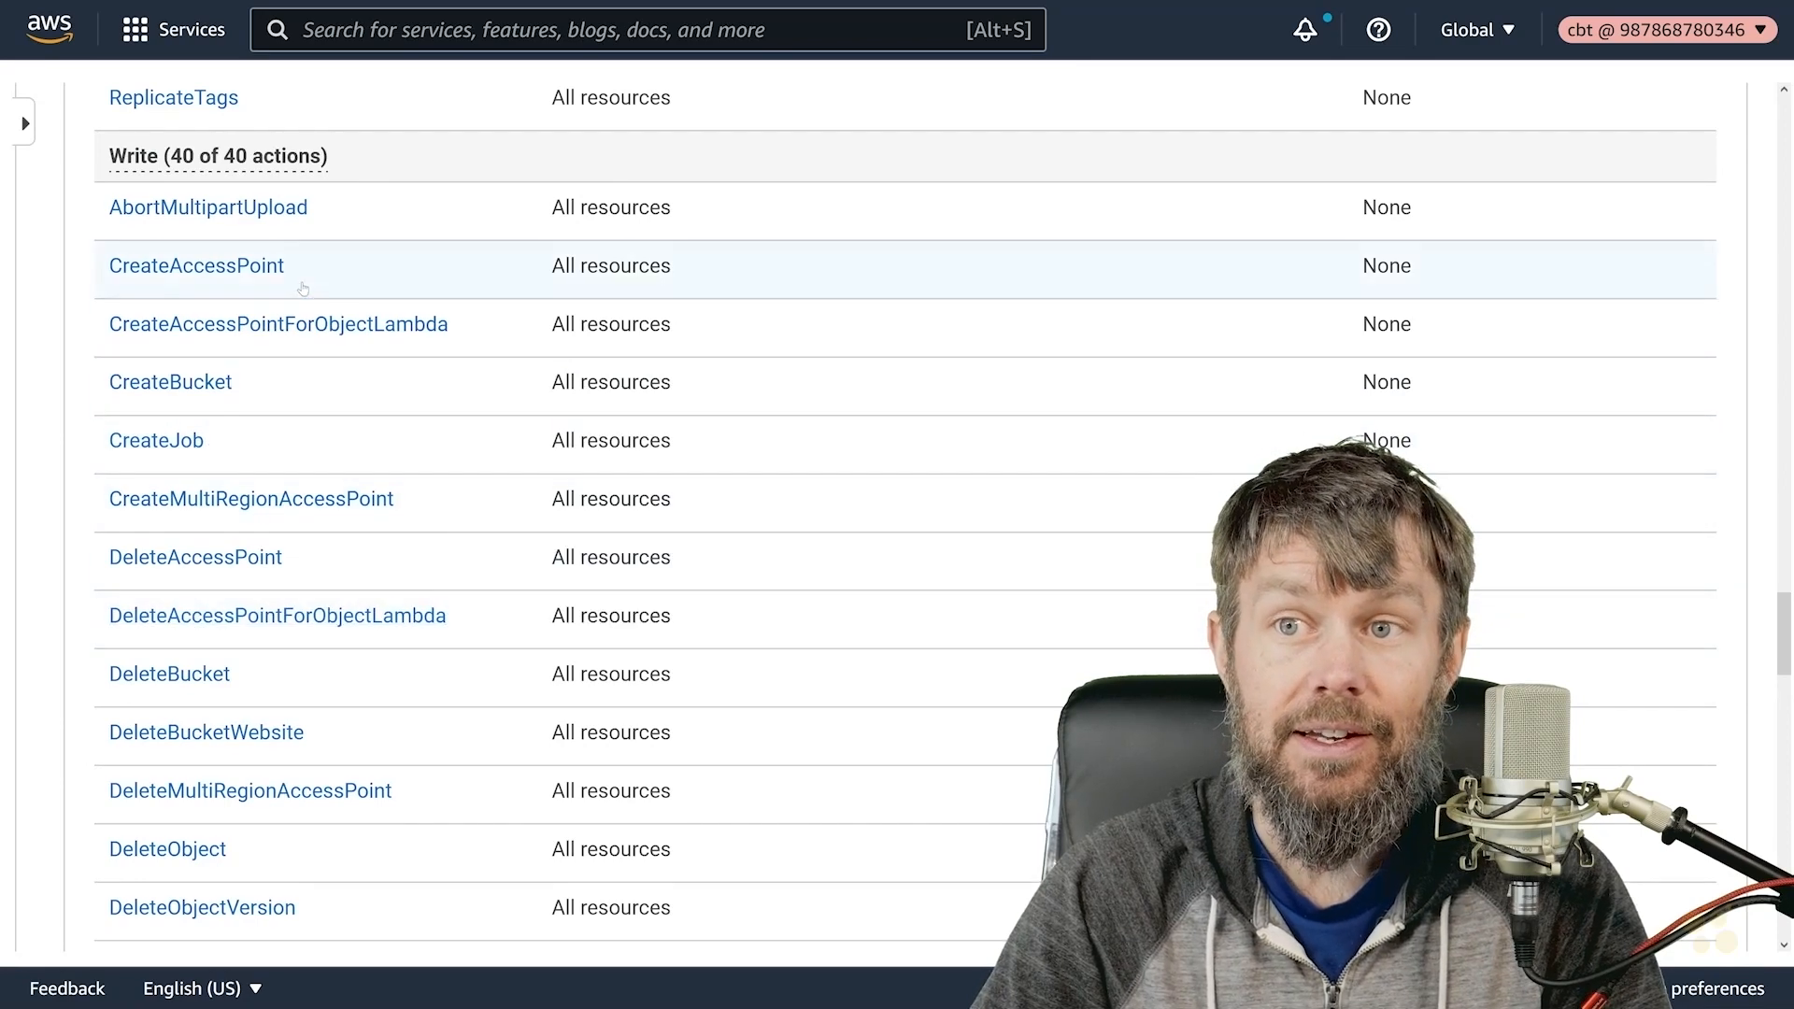
drag(327, 280, 90, 279)
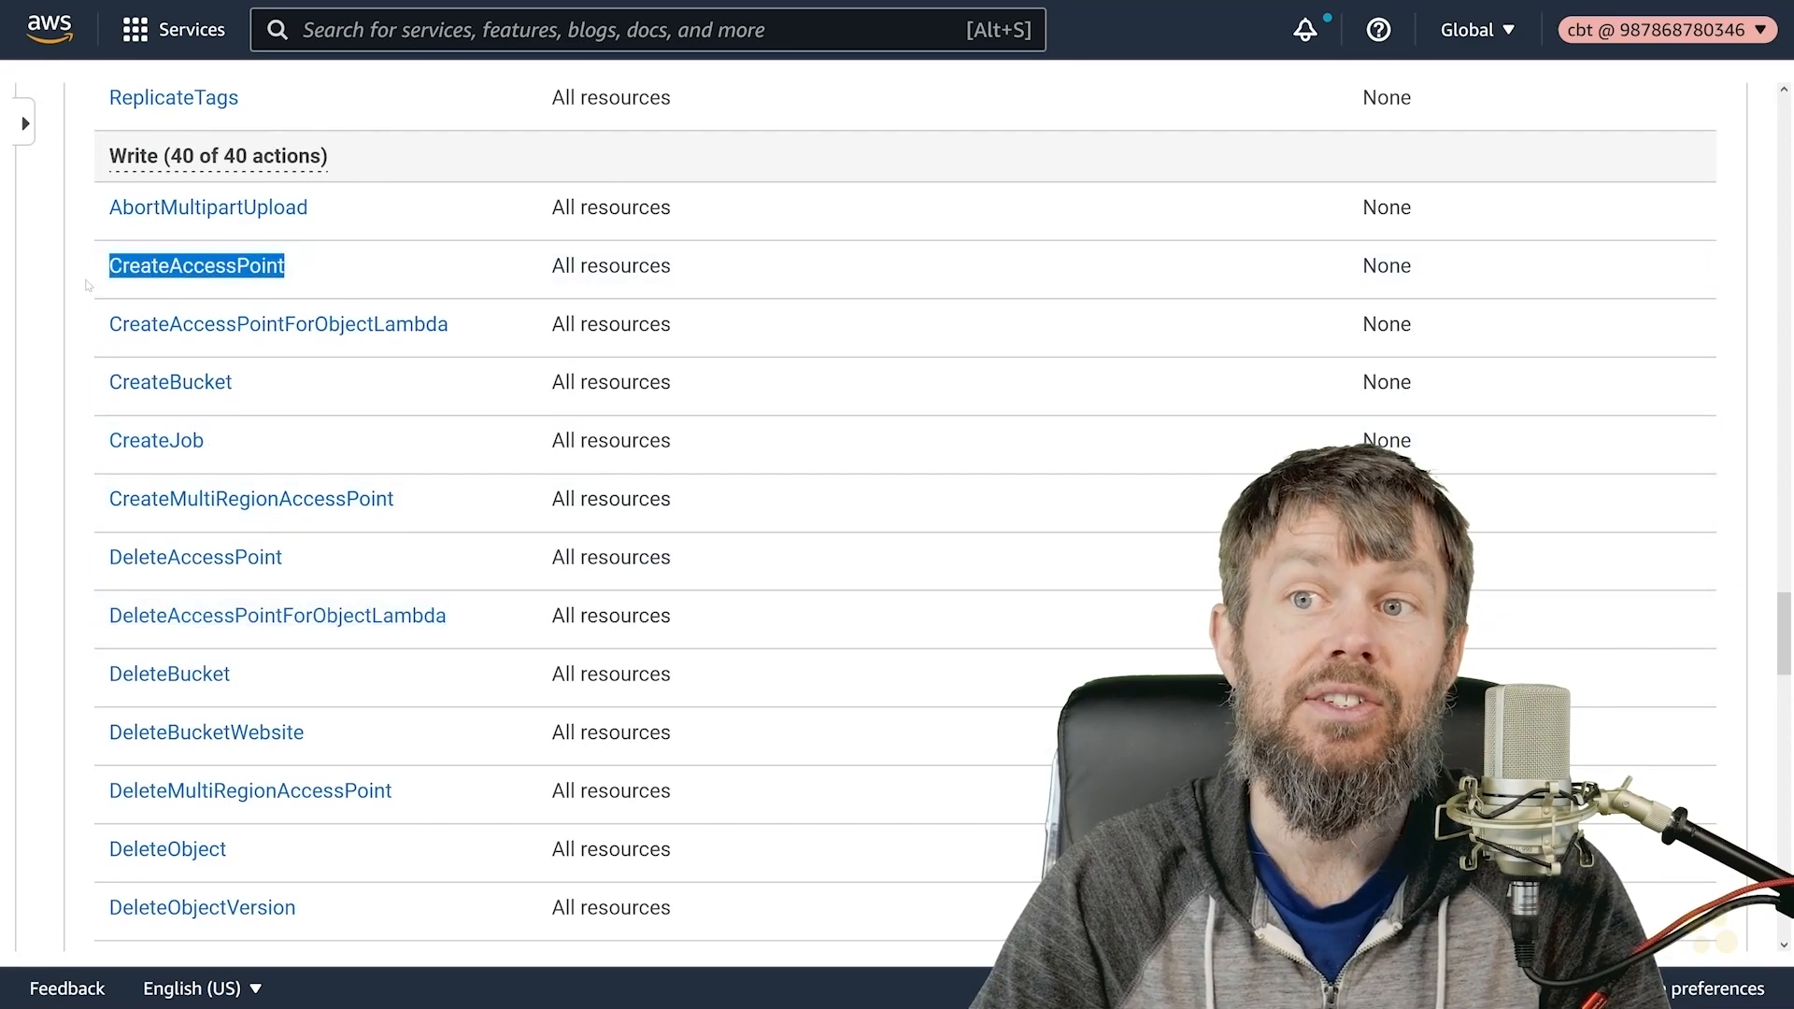
click(74, 366)
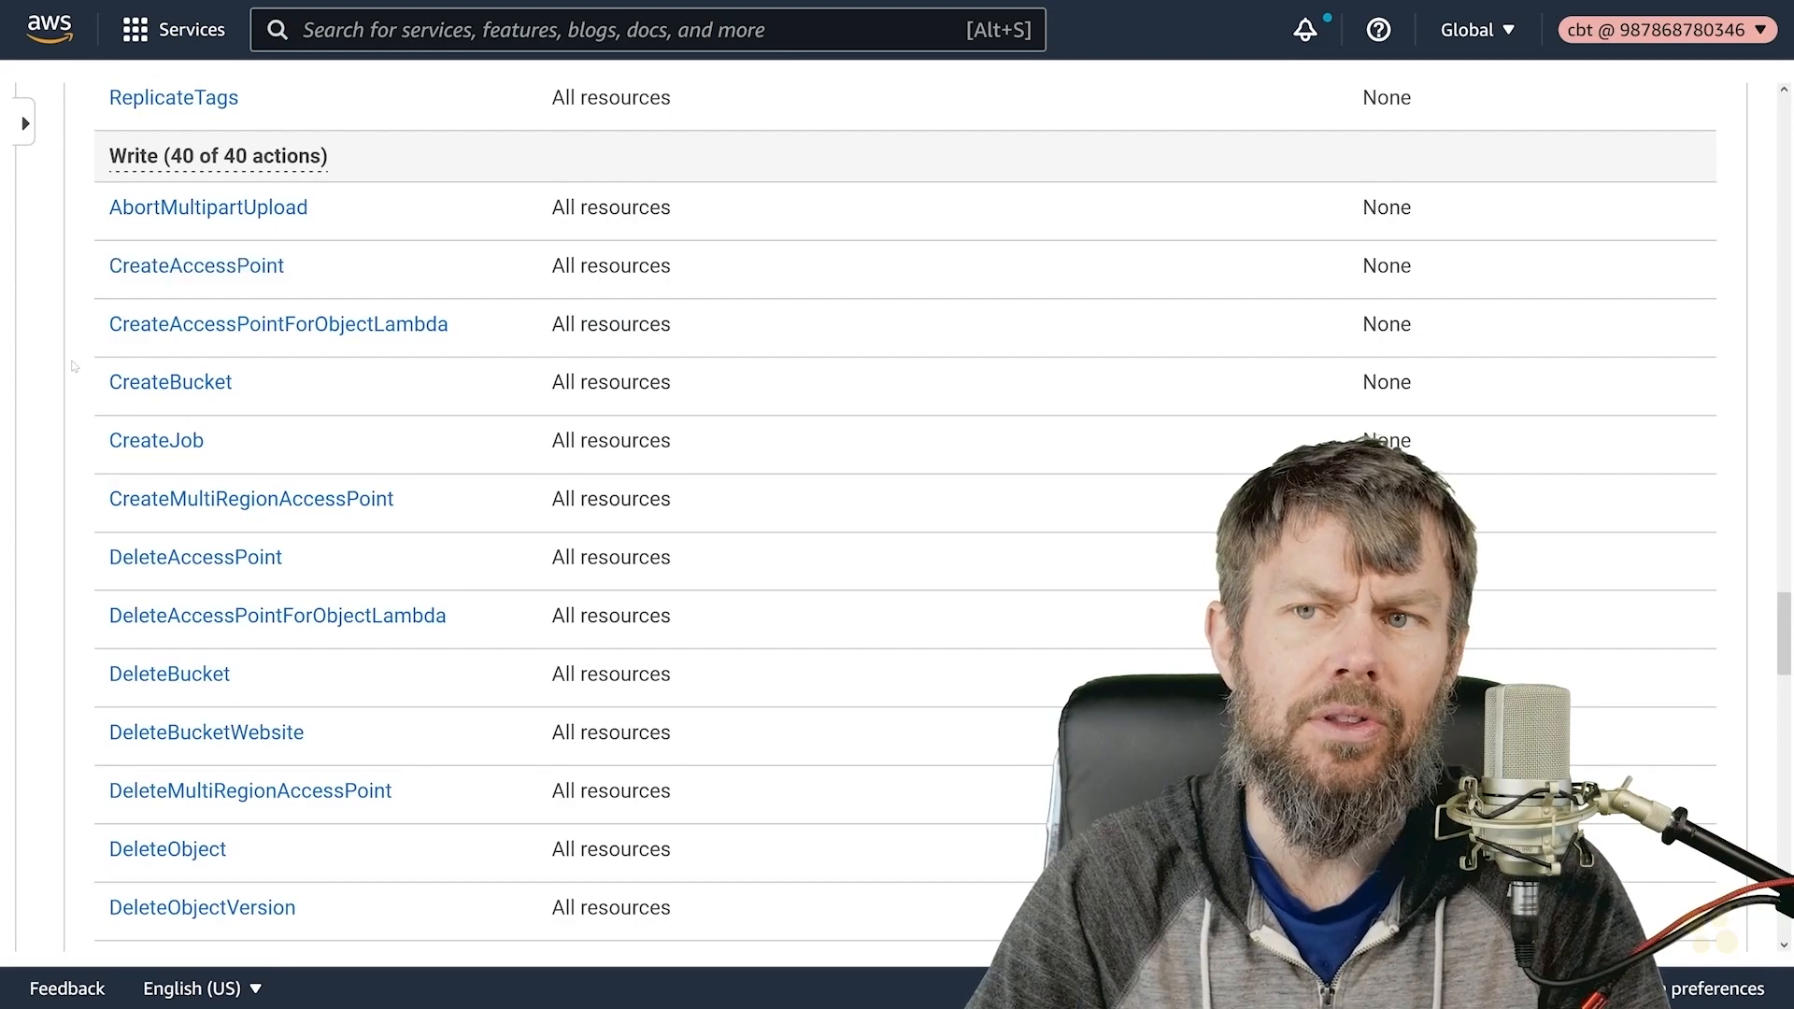
- Highlight RestoreObject and ReplicateObject further down, then scroll back to the top of the list
scroll(76, 374, down, 8)
scroll(75, 387, down, 11)
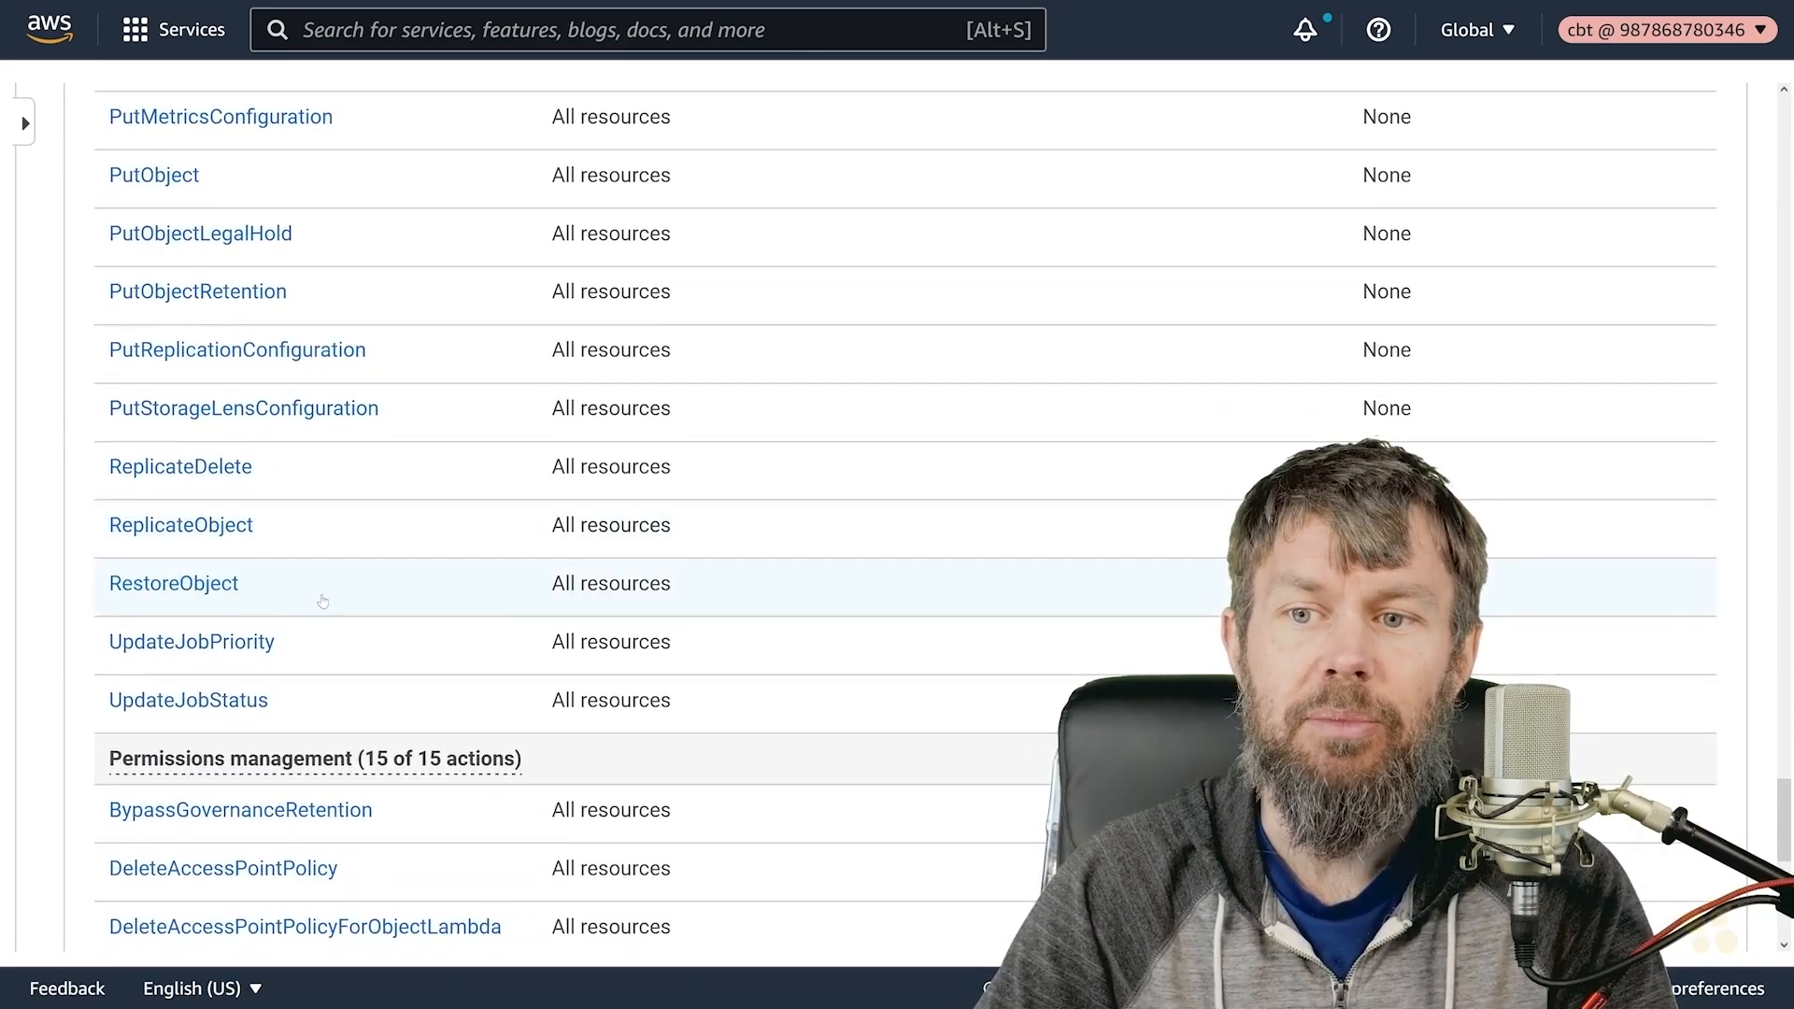
scroll(323, 602, down, 5)
scroll(320, 615, up, 2)
scroll(320, 614, up, 1)
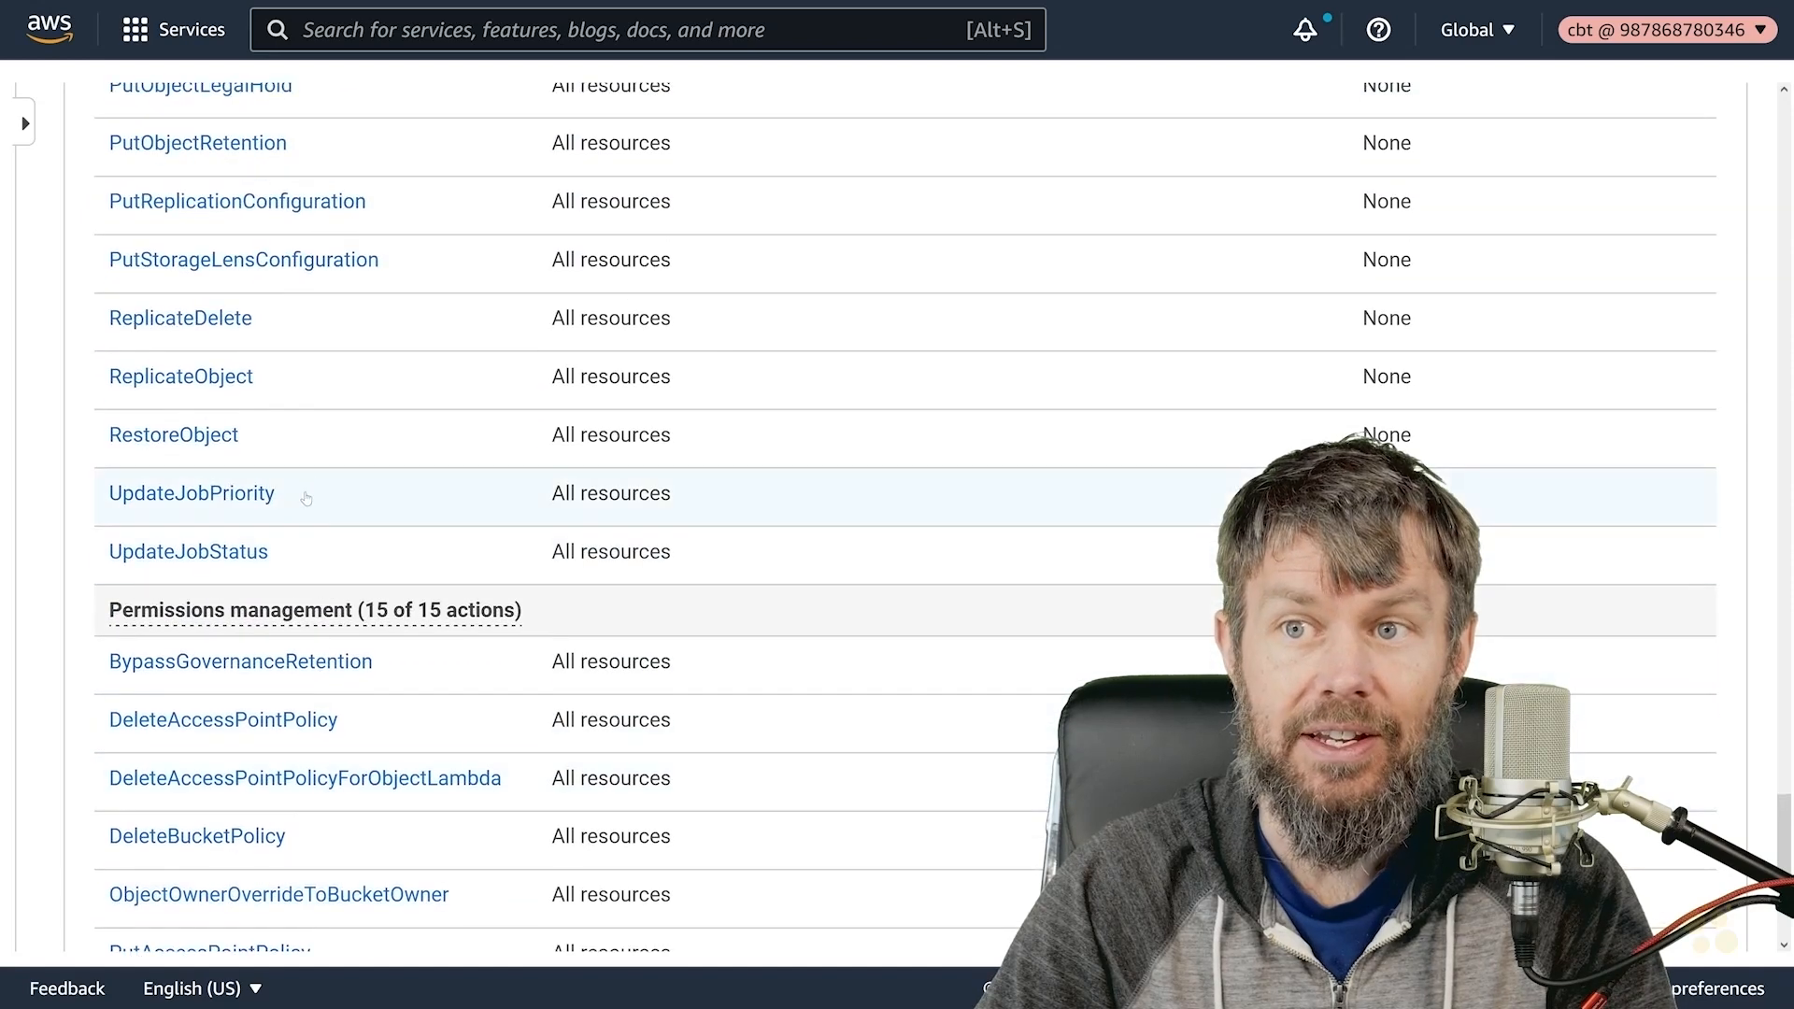
drag(301, 441, 95, 441)
click(291, 402)
double_click(182, 378)
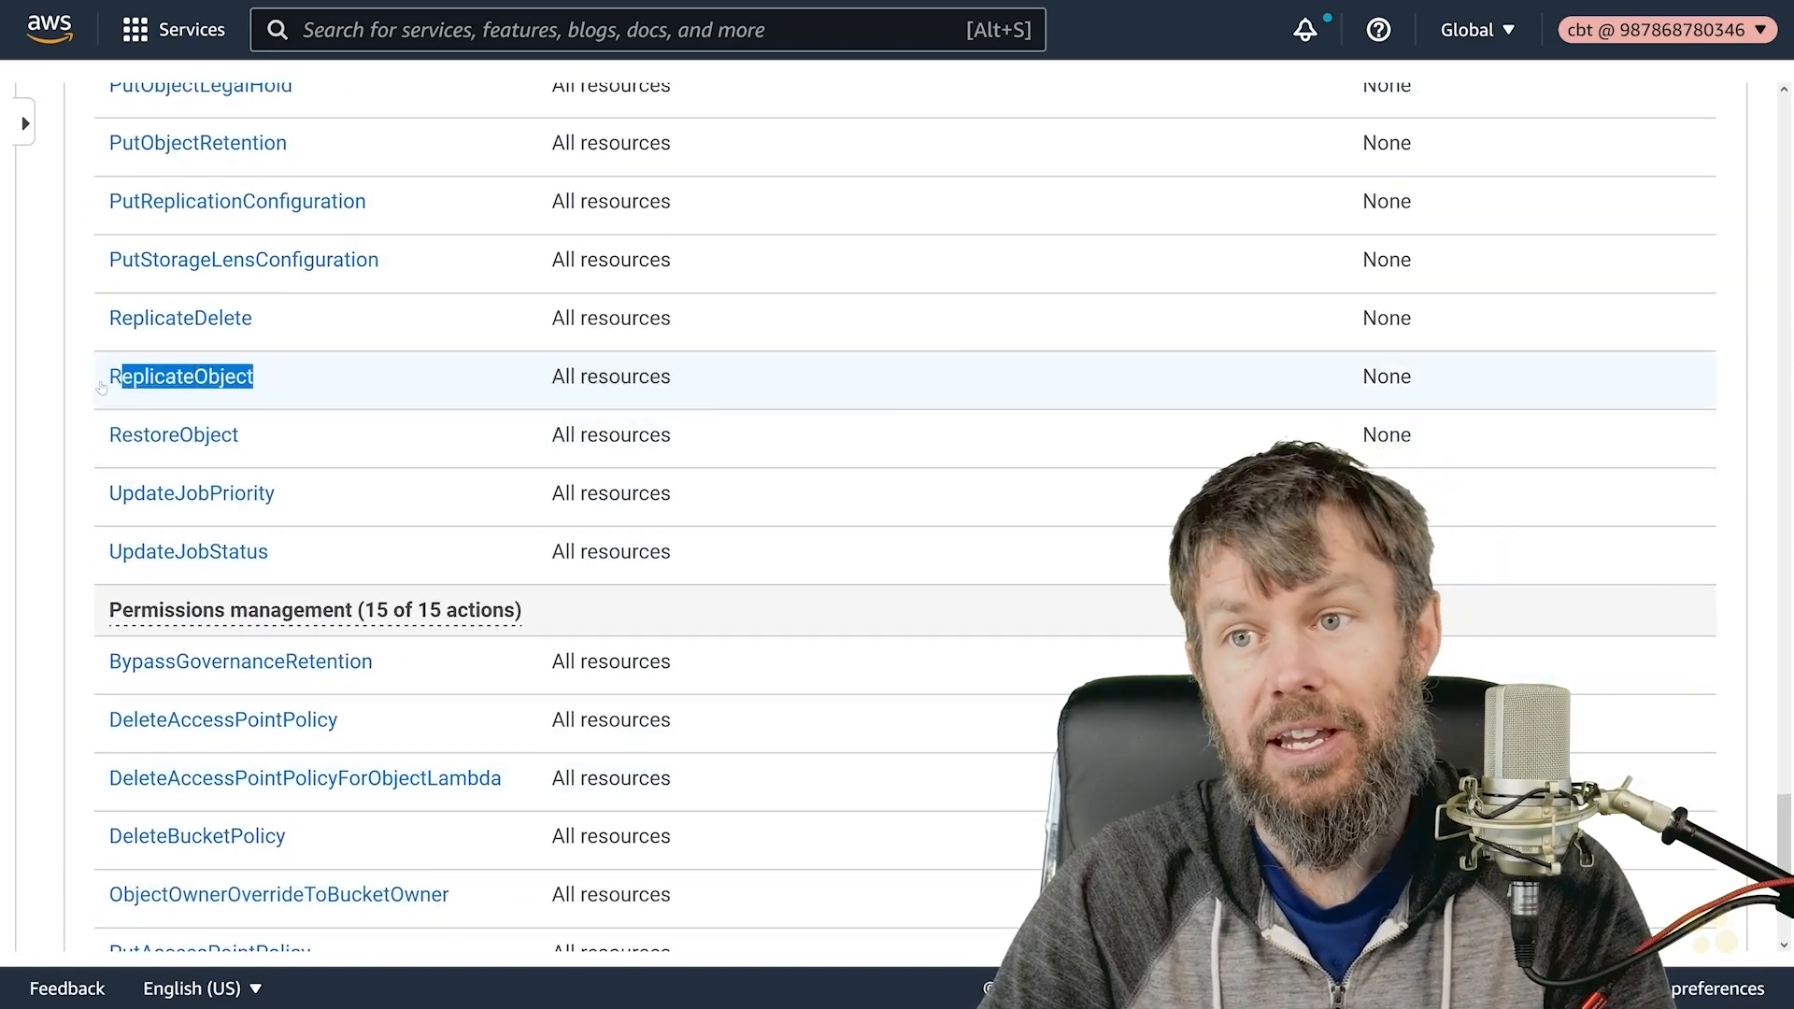
click(112, 383)
scroll(114, 430, up, 3)
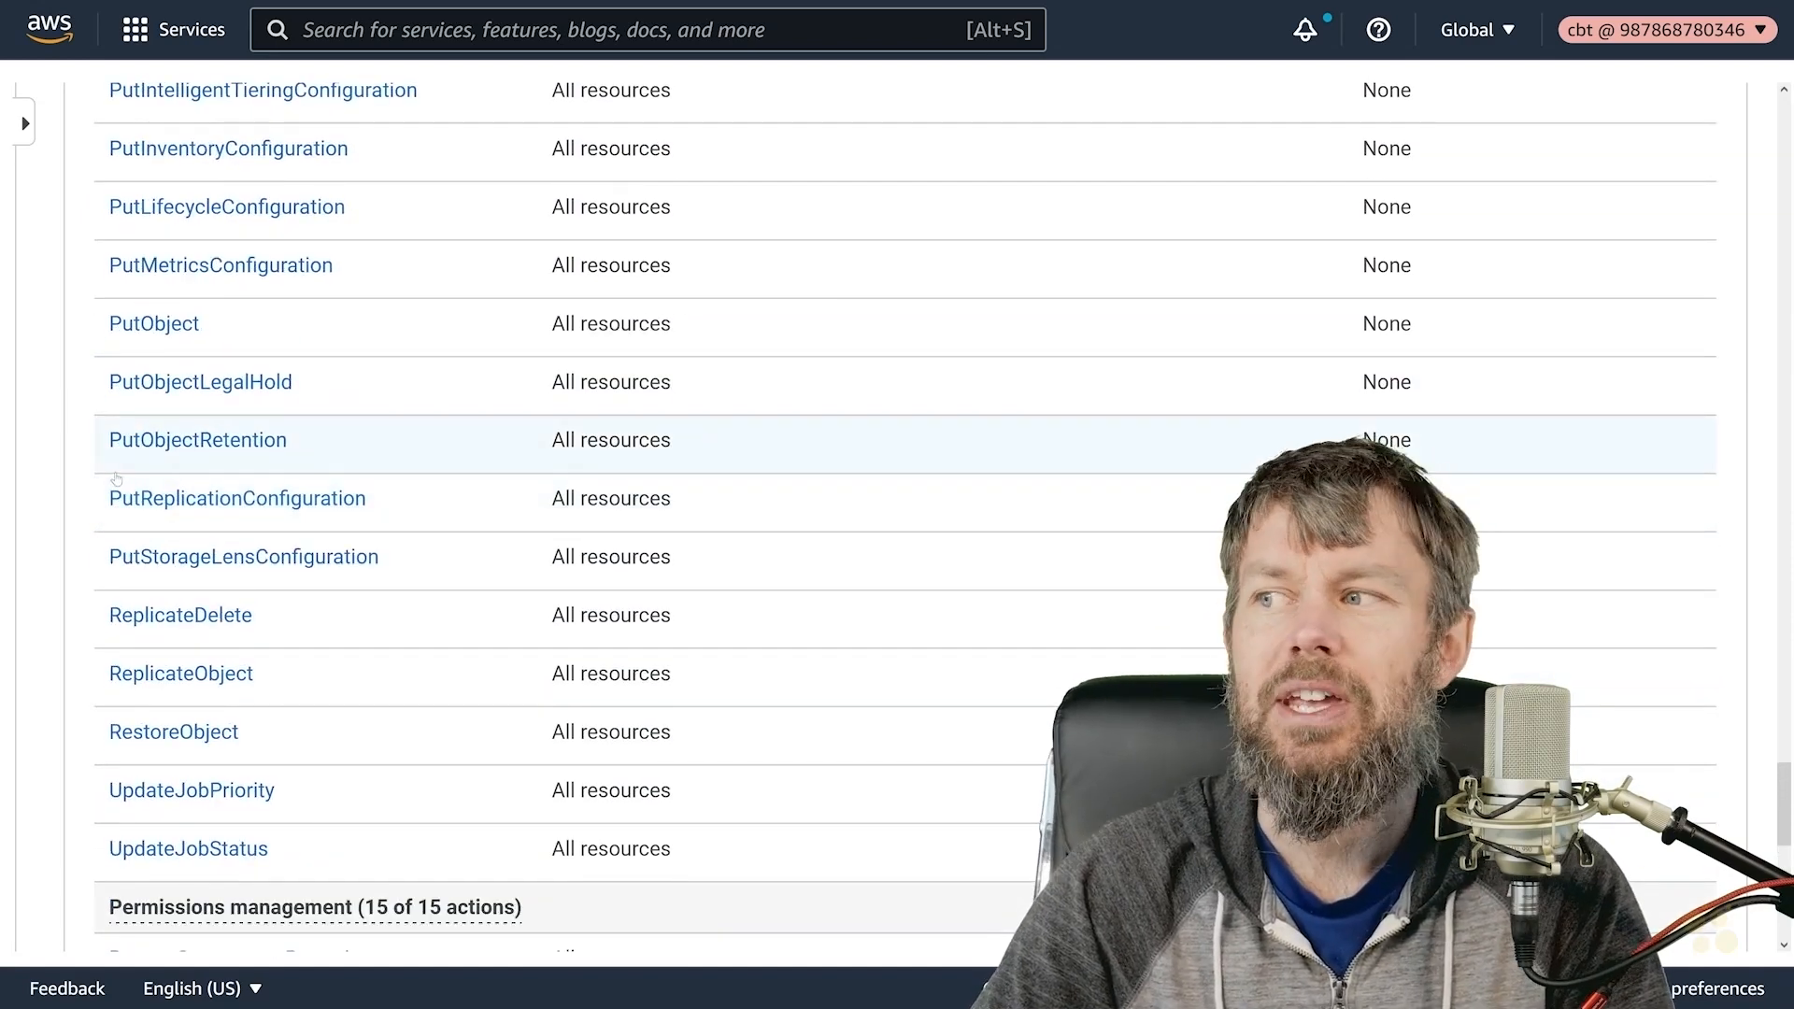
scroll(116, 478, up, 3)
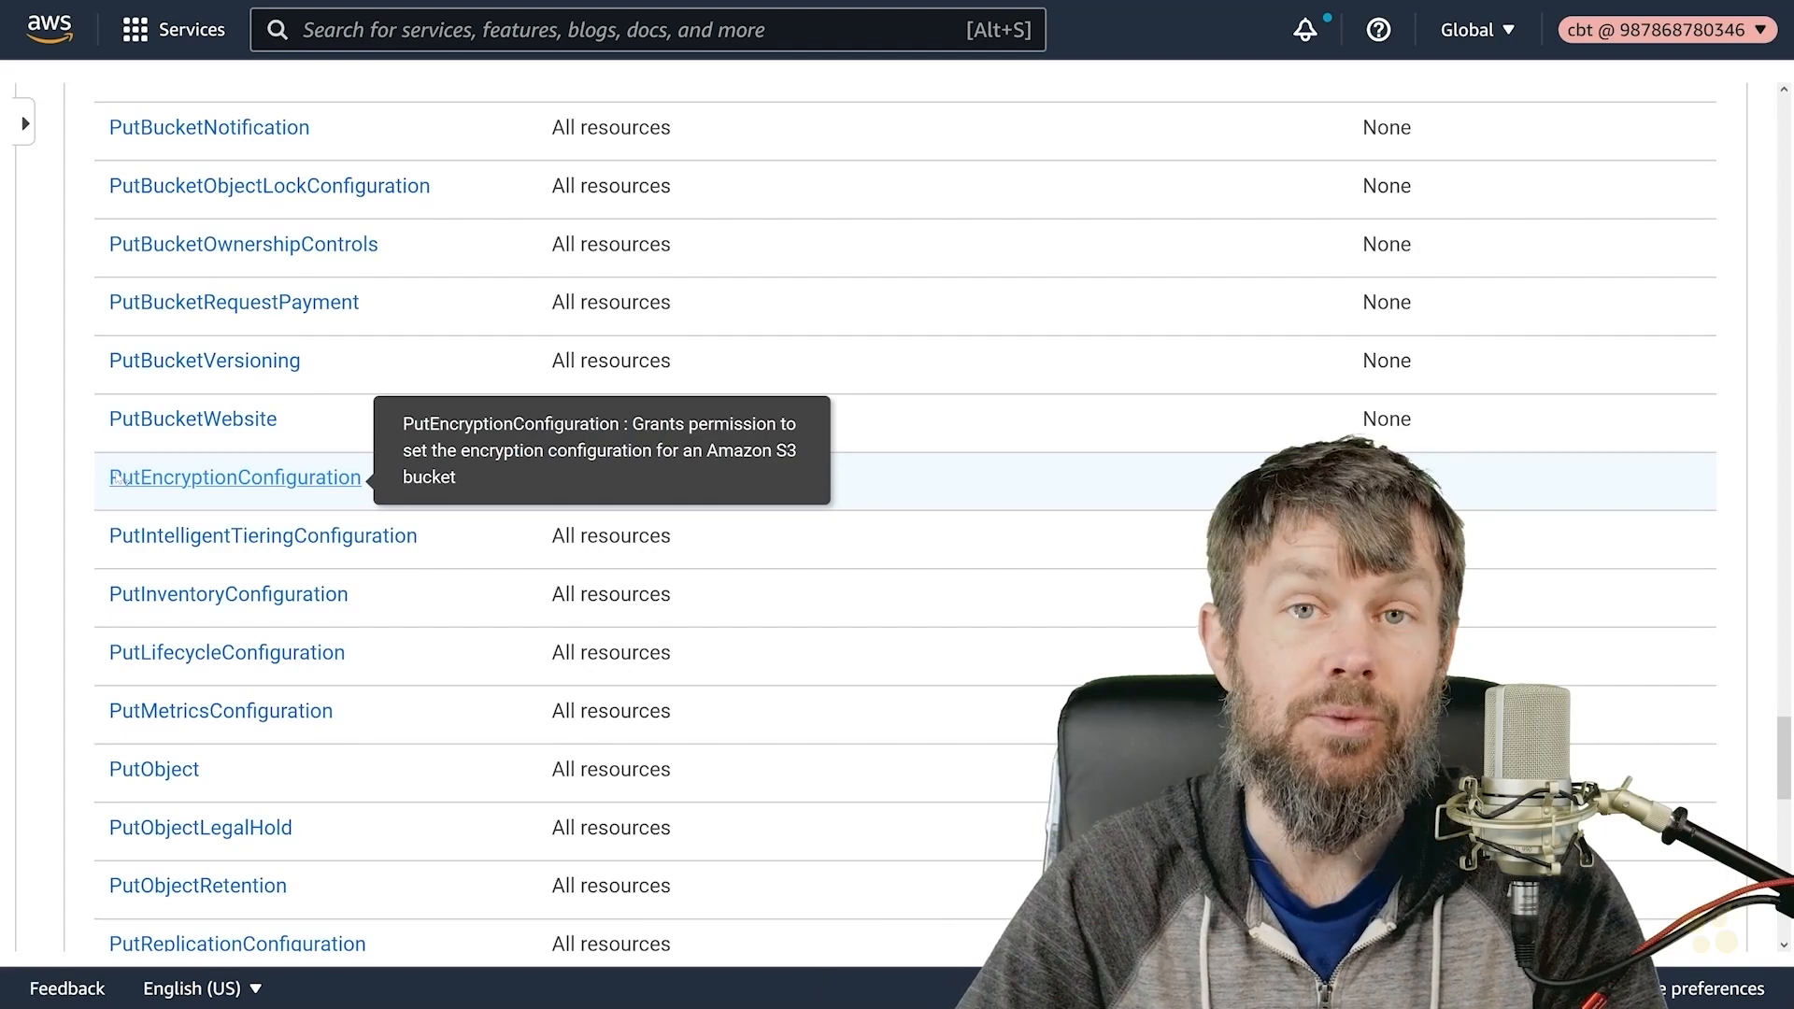
scroll(122, 479, up, 10)
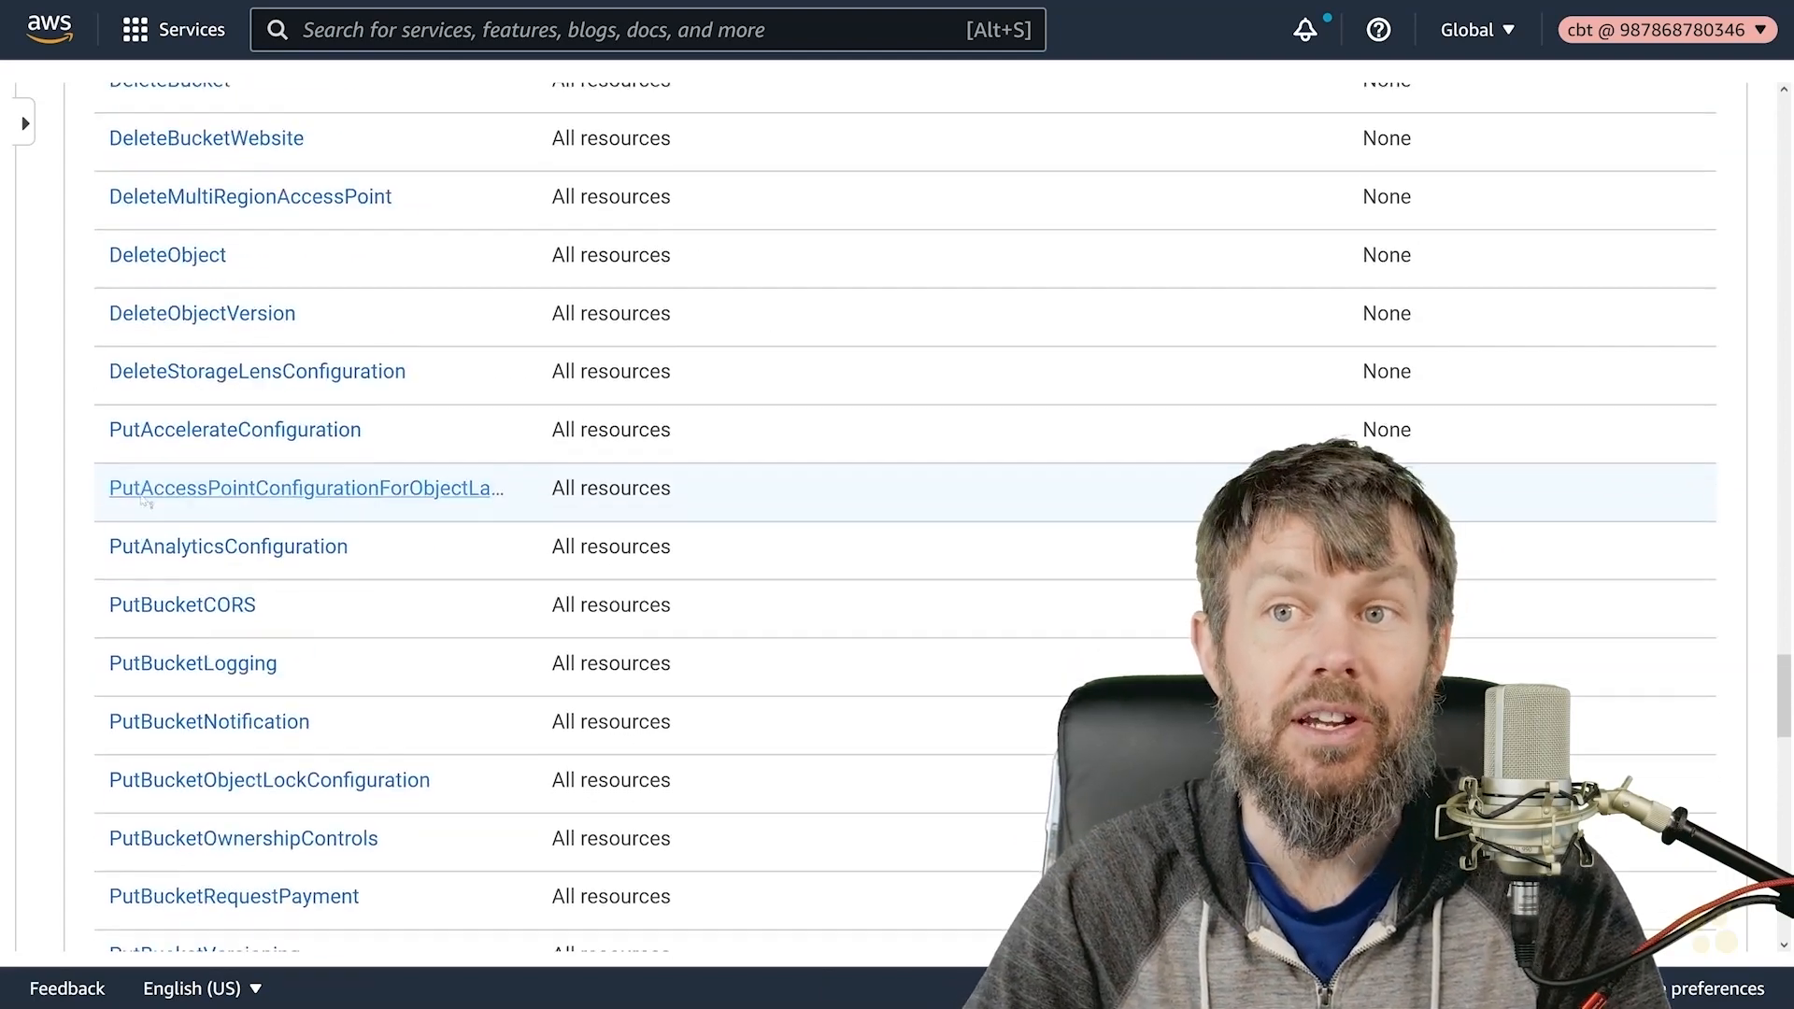
scroll(141, 499, up, 5)
scroll(142, 500, up, 15)
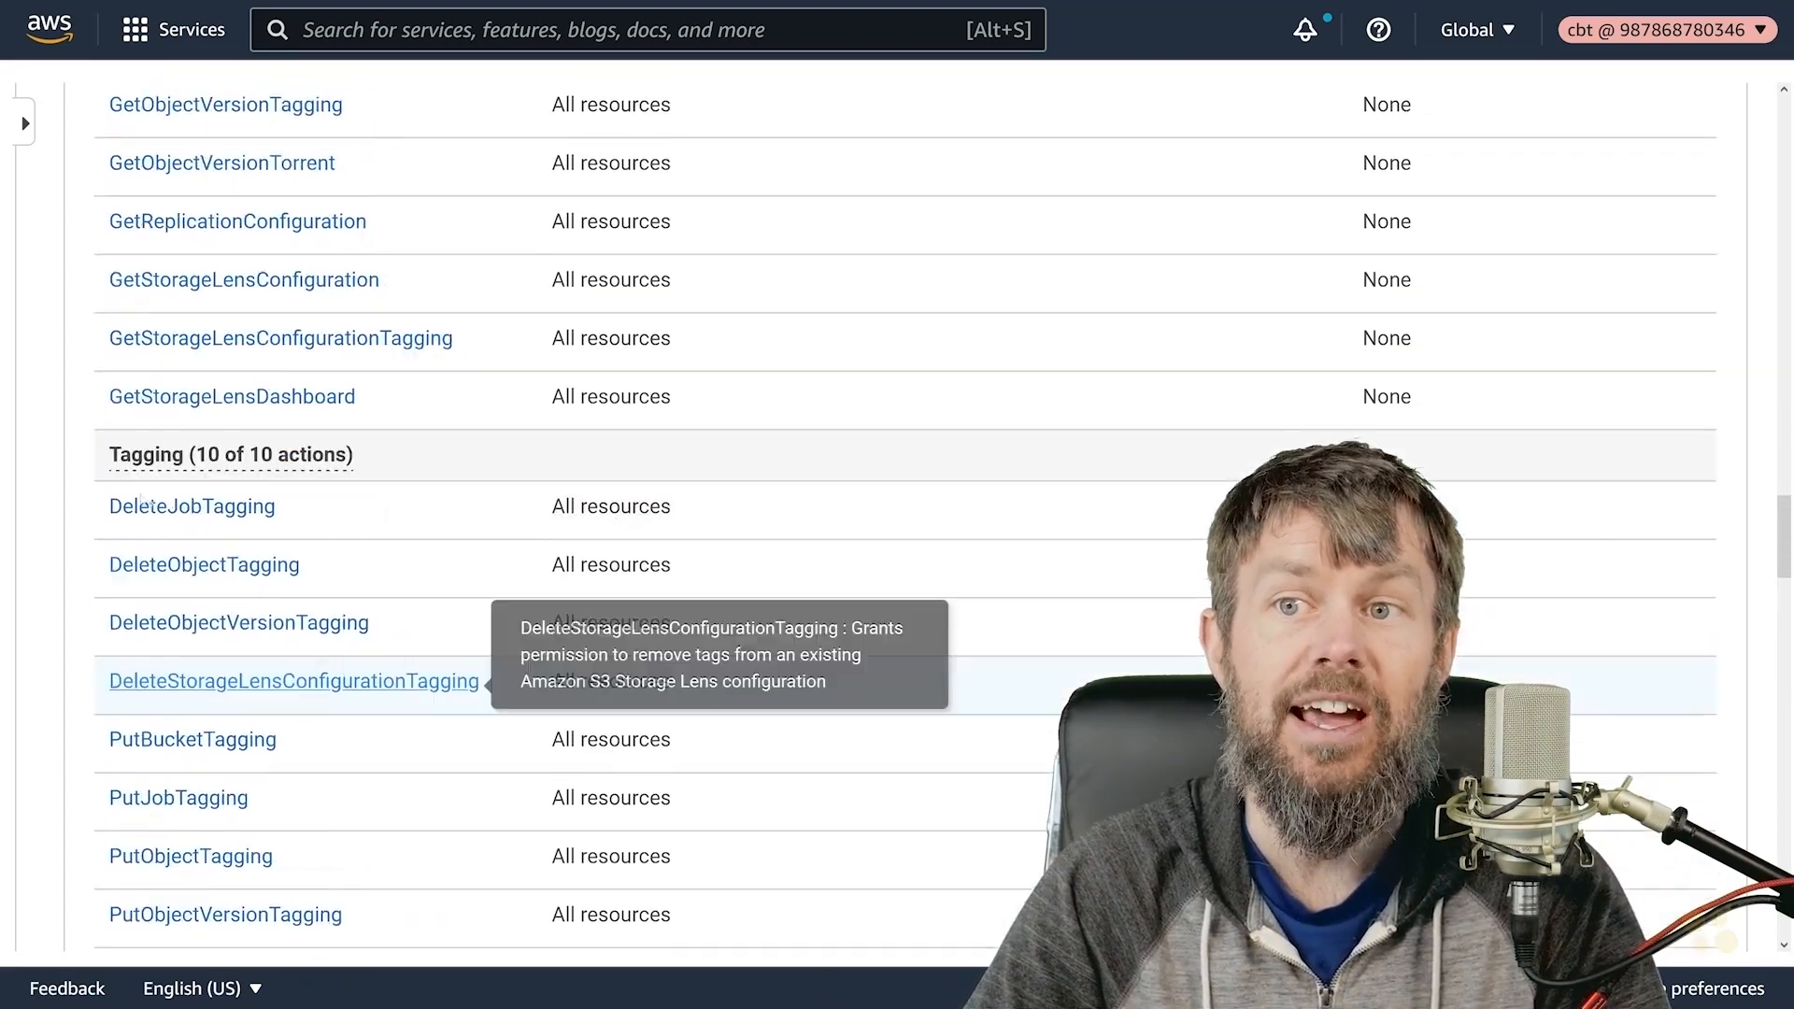
scroll(135, 392, up, 5)
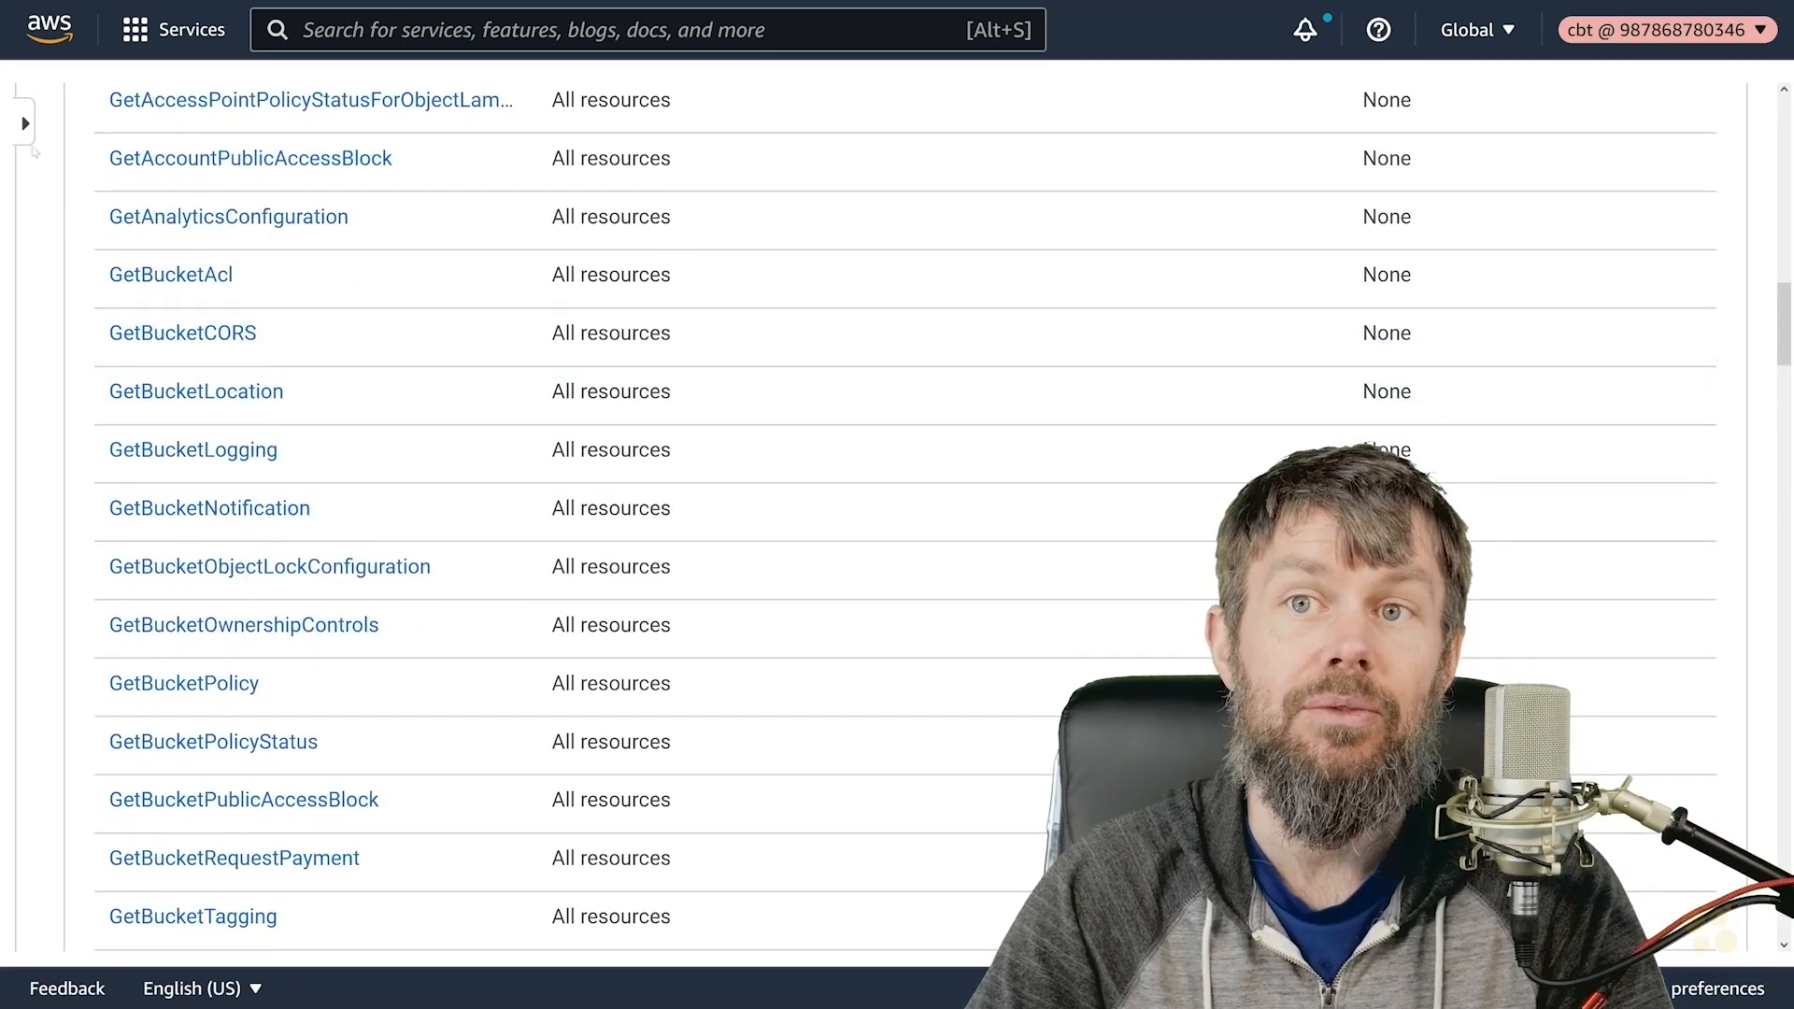
- Go to the IAM Policies list and dismiss the new Policies announcement banner
click(27, 122)
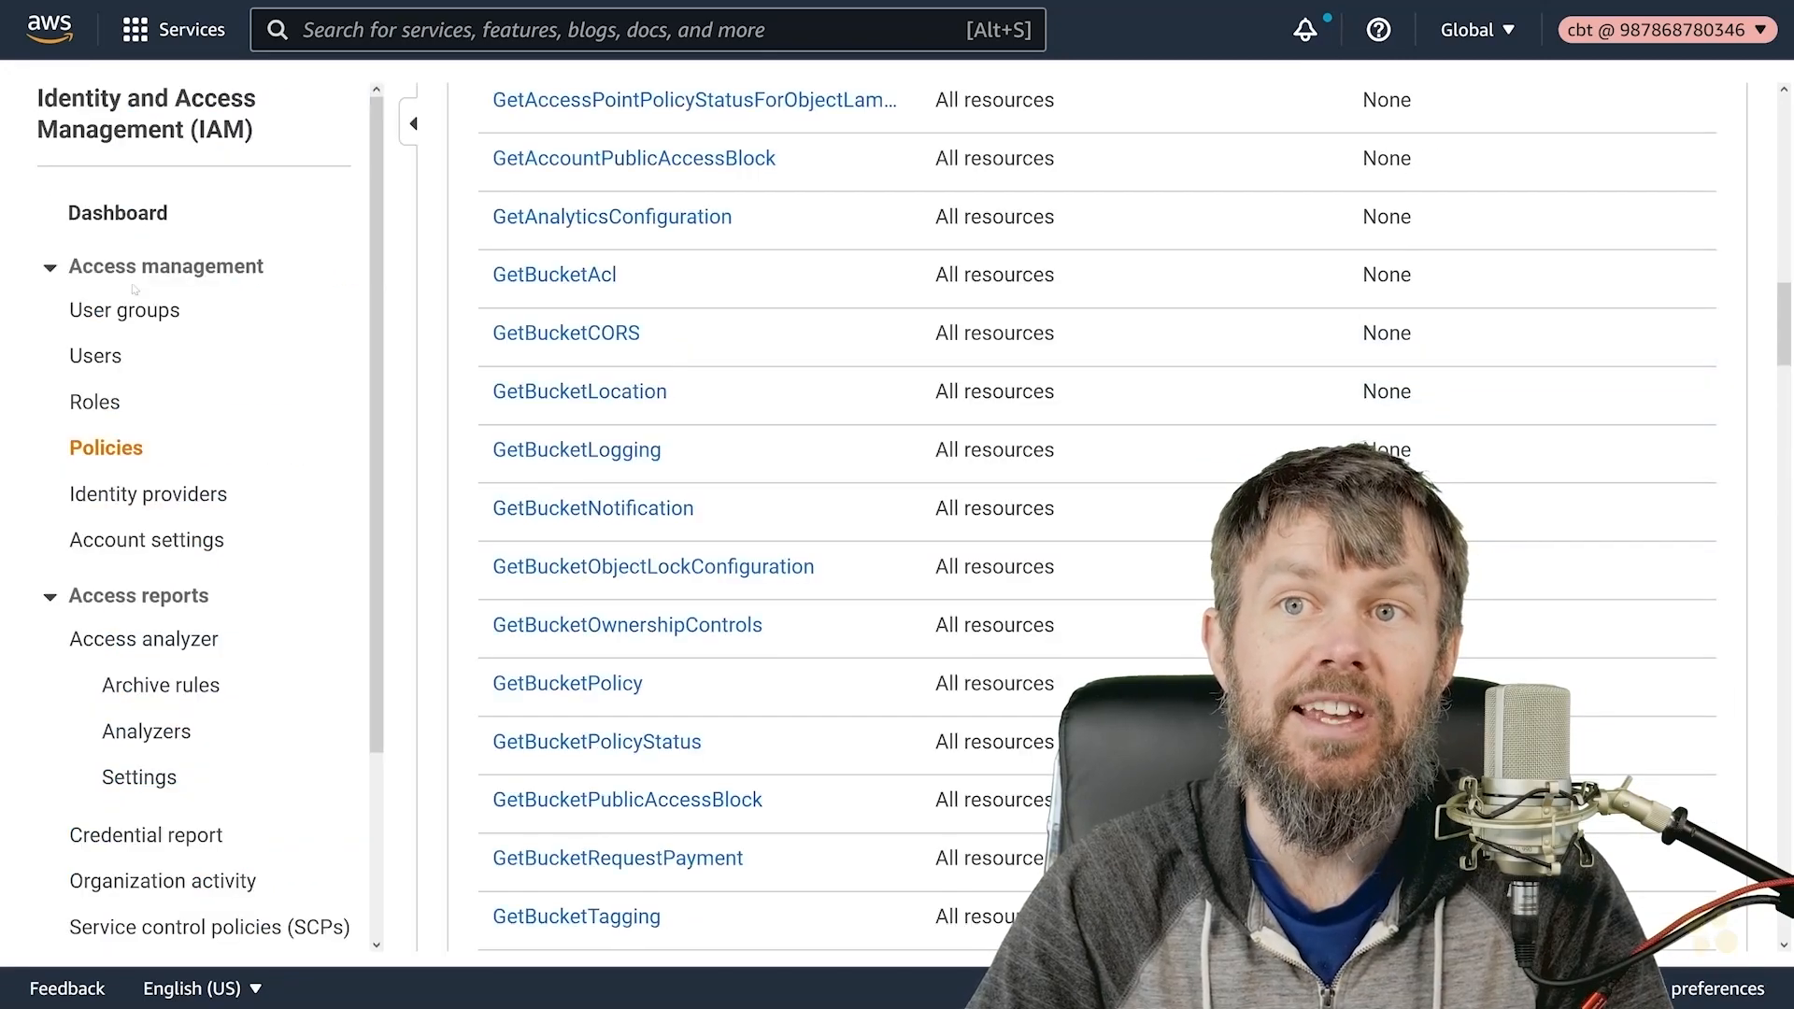
click(105, 448)
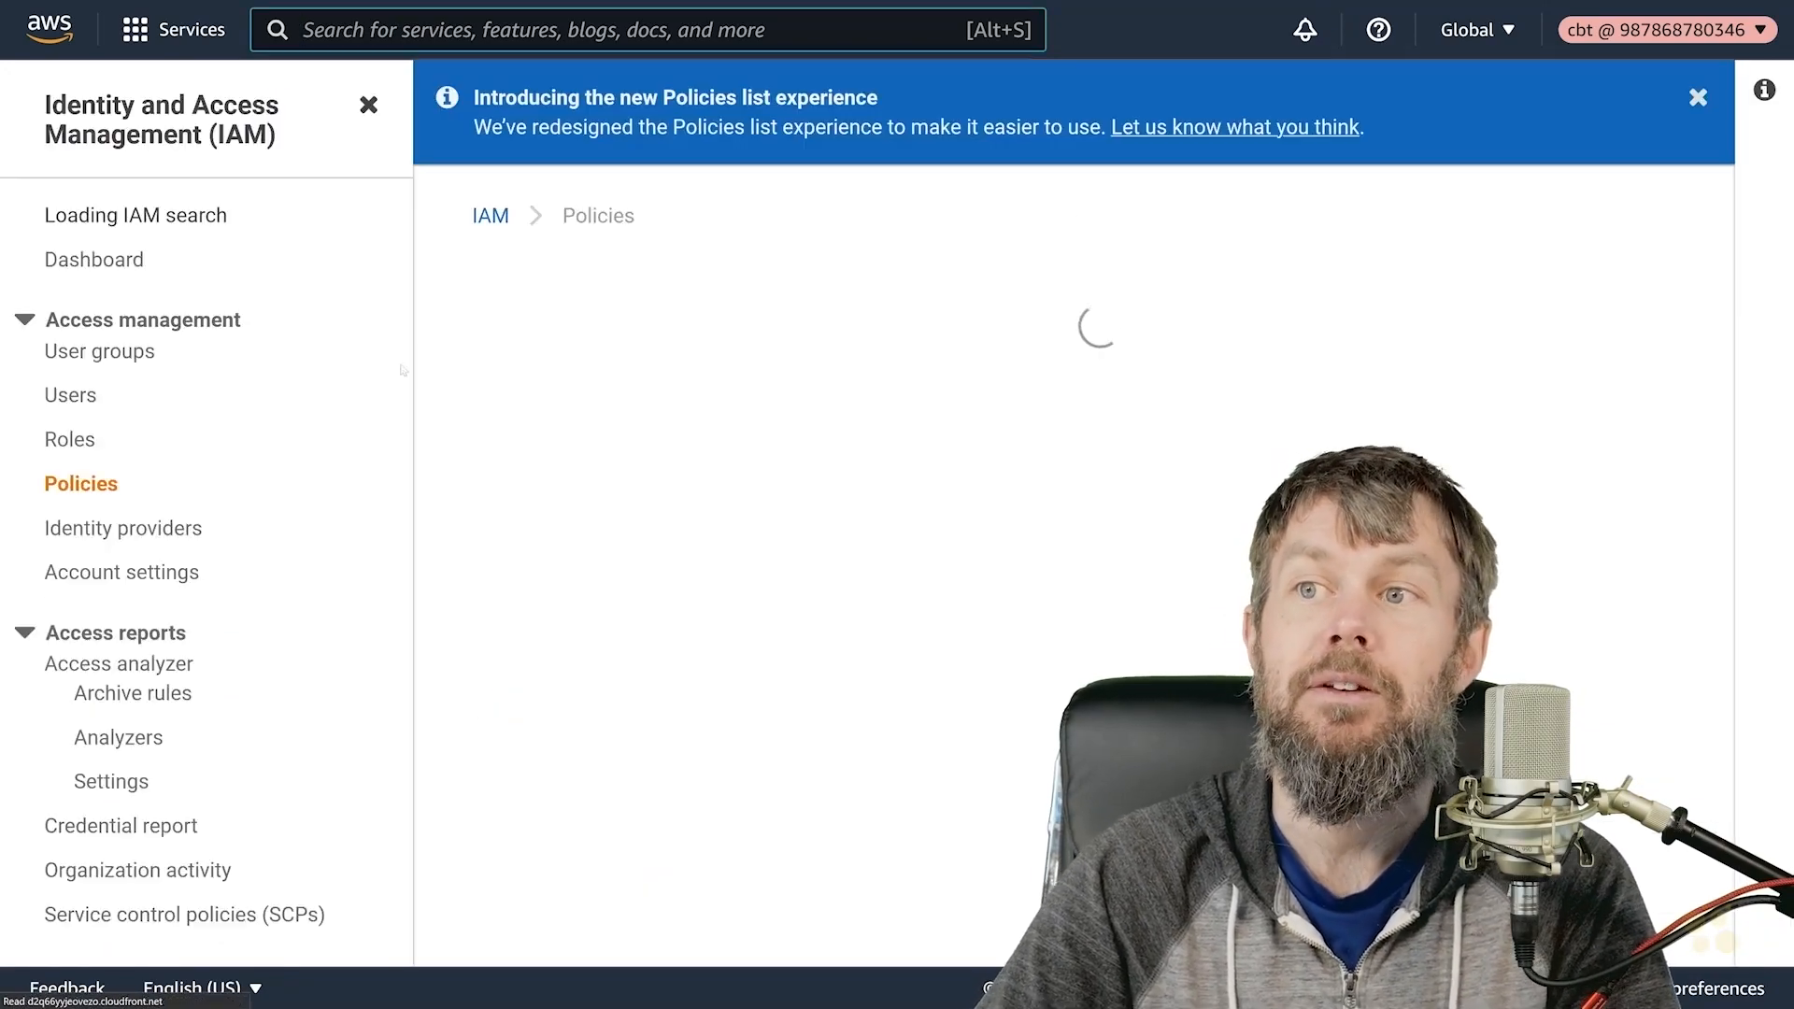
click(368, 104)
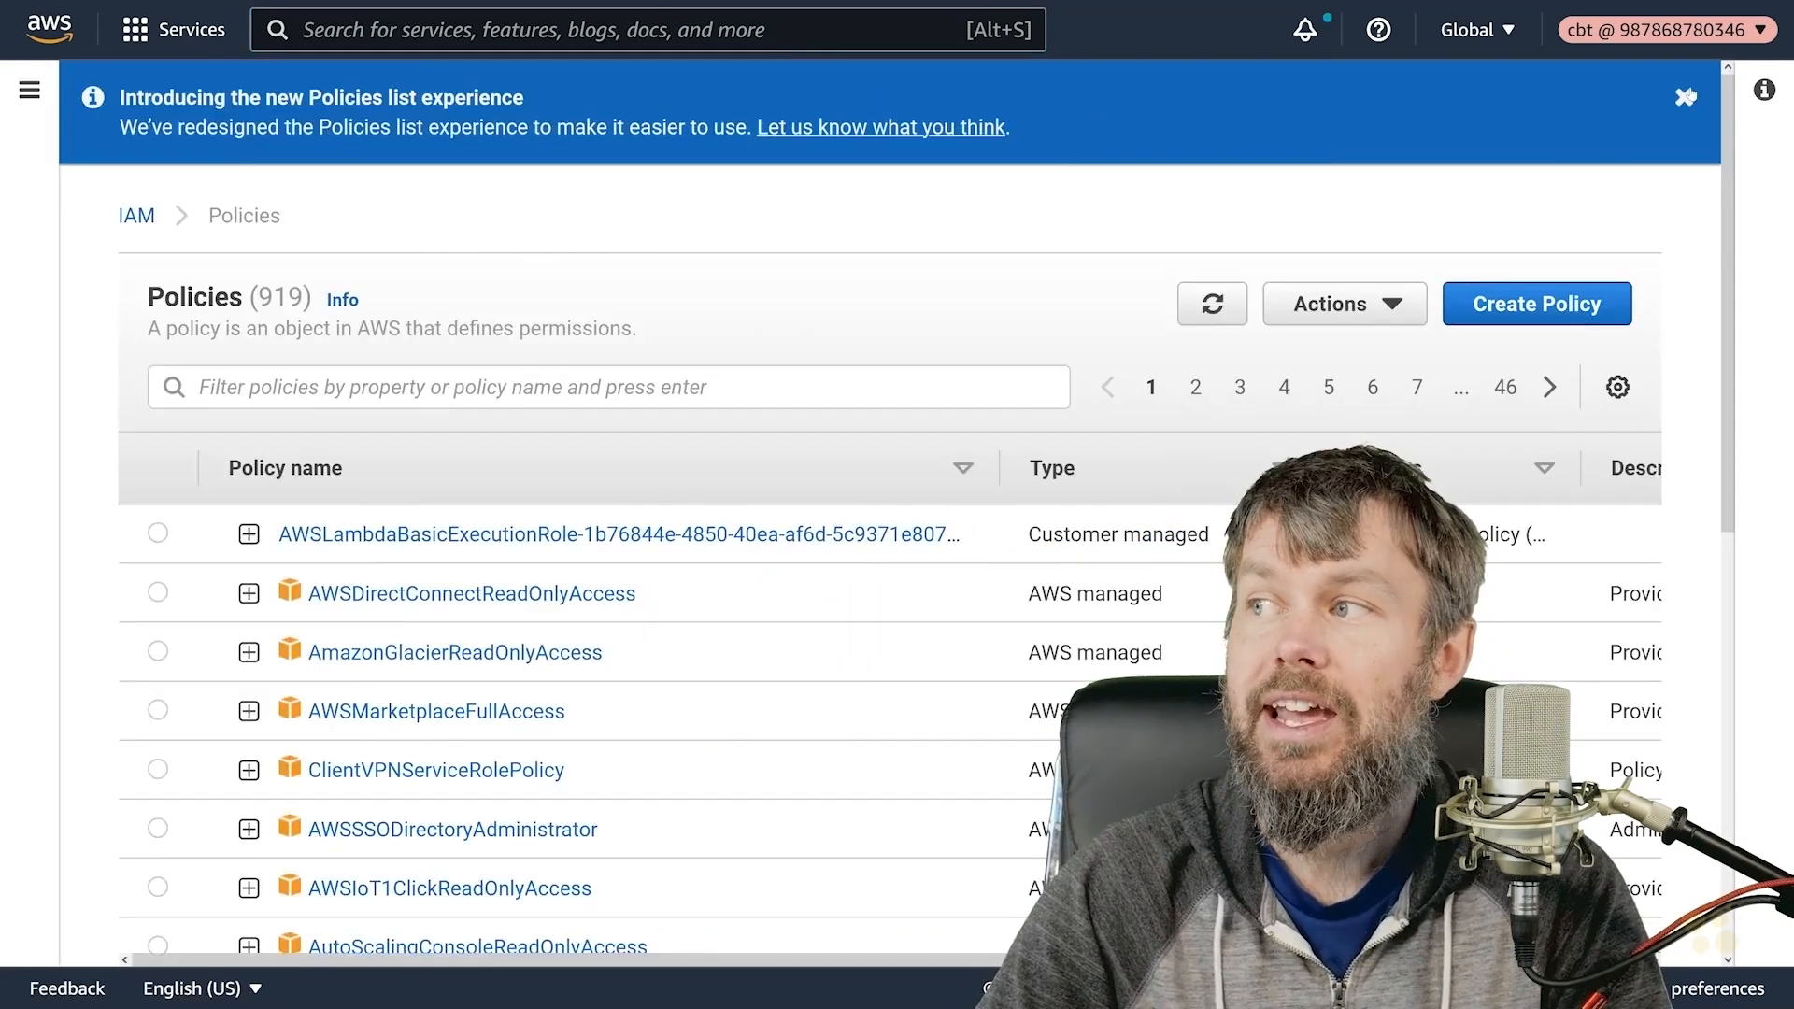
click(1683, 97)
- Start a new policy and bring up the Visual editor's service chooser
click(1502, 202)
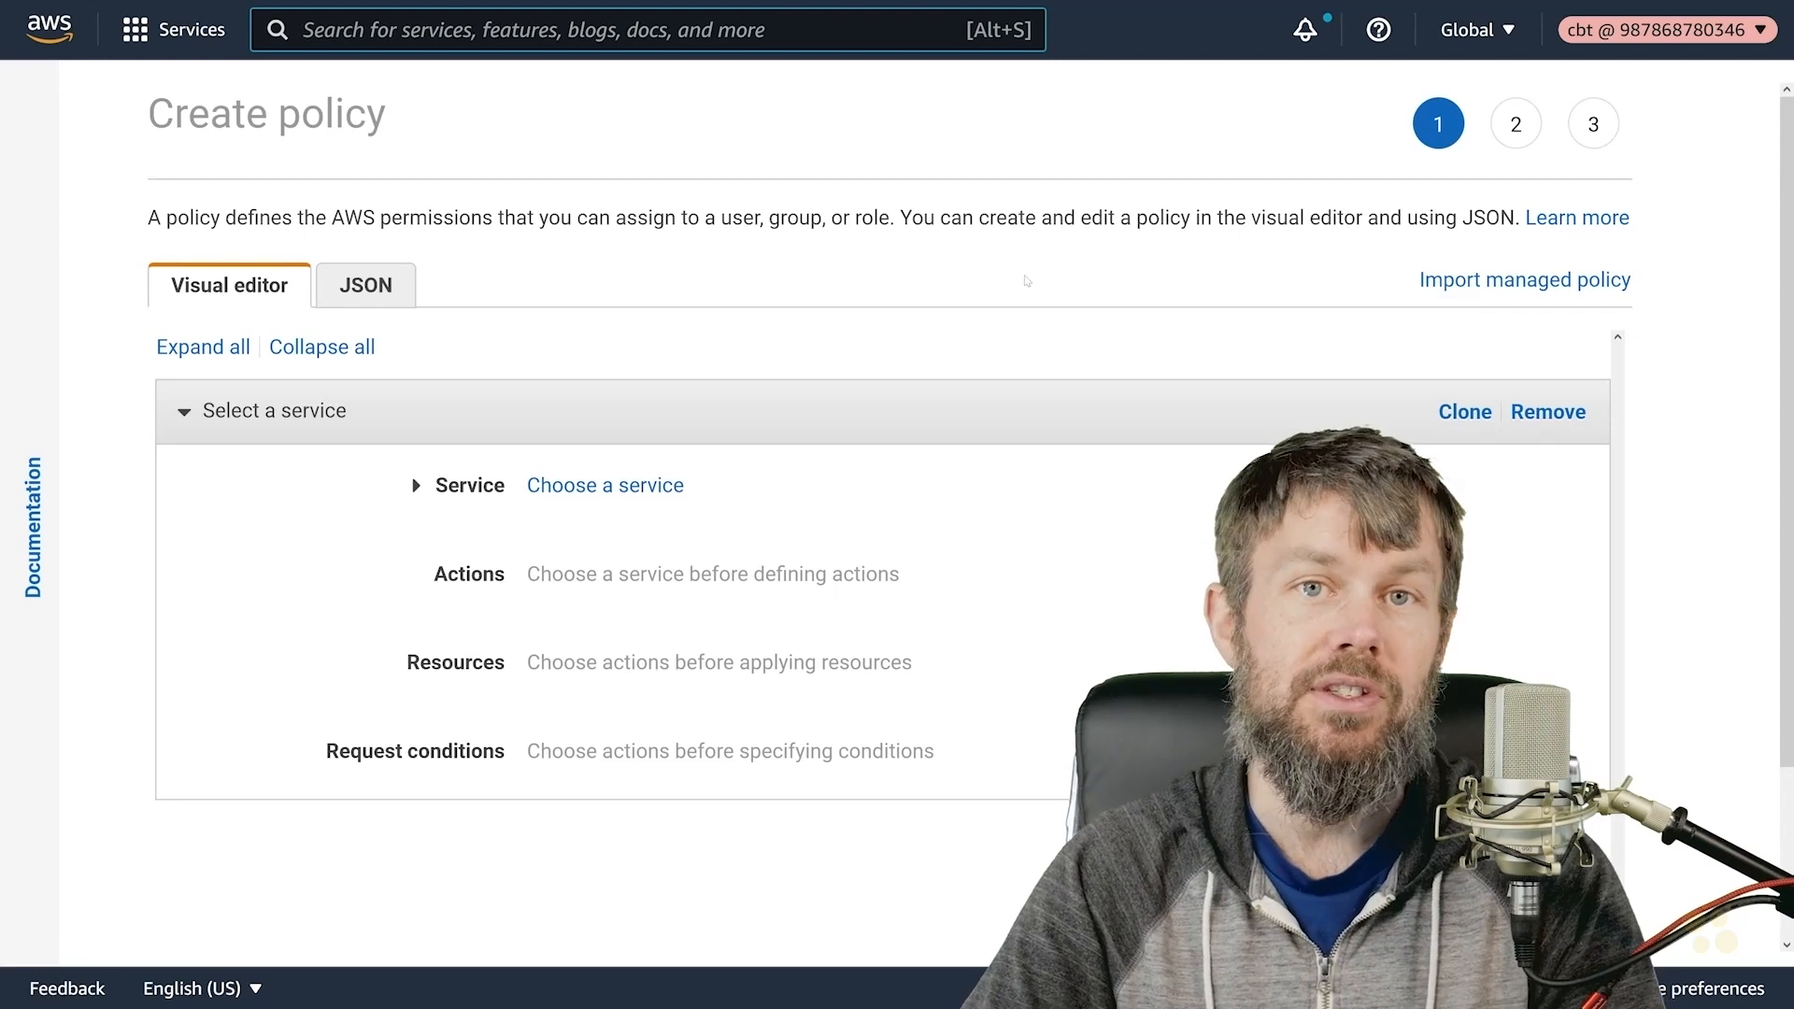
click(495, 488)
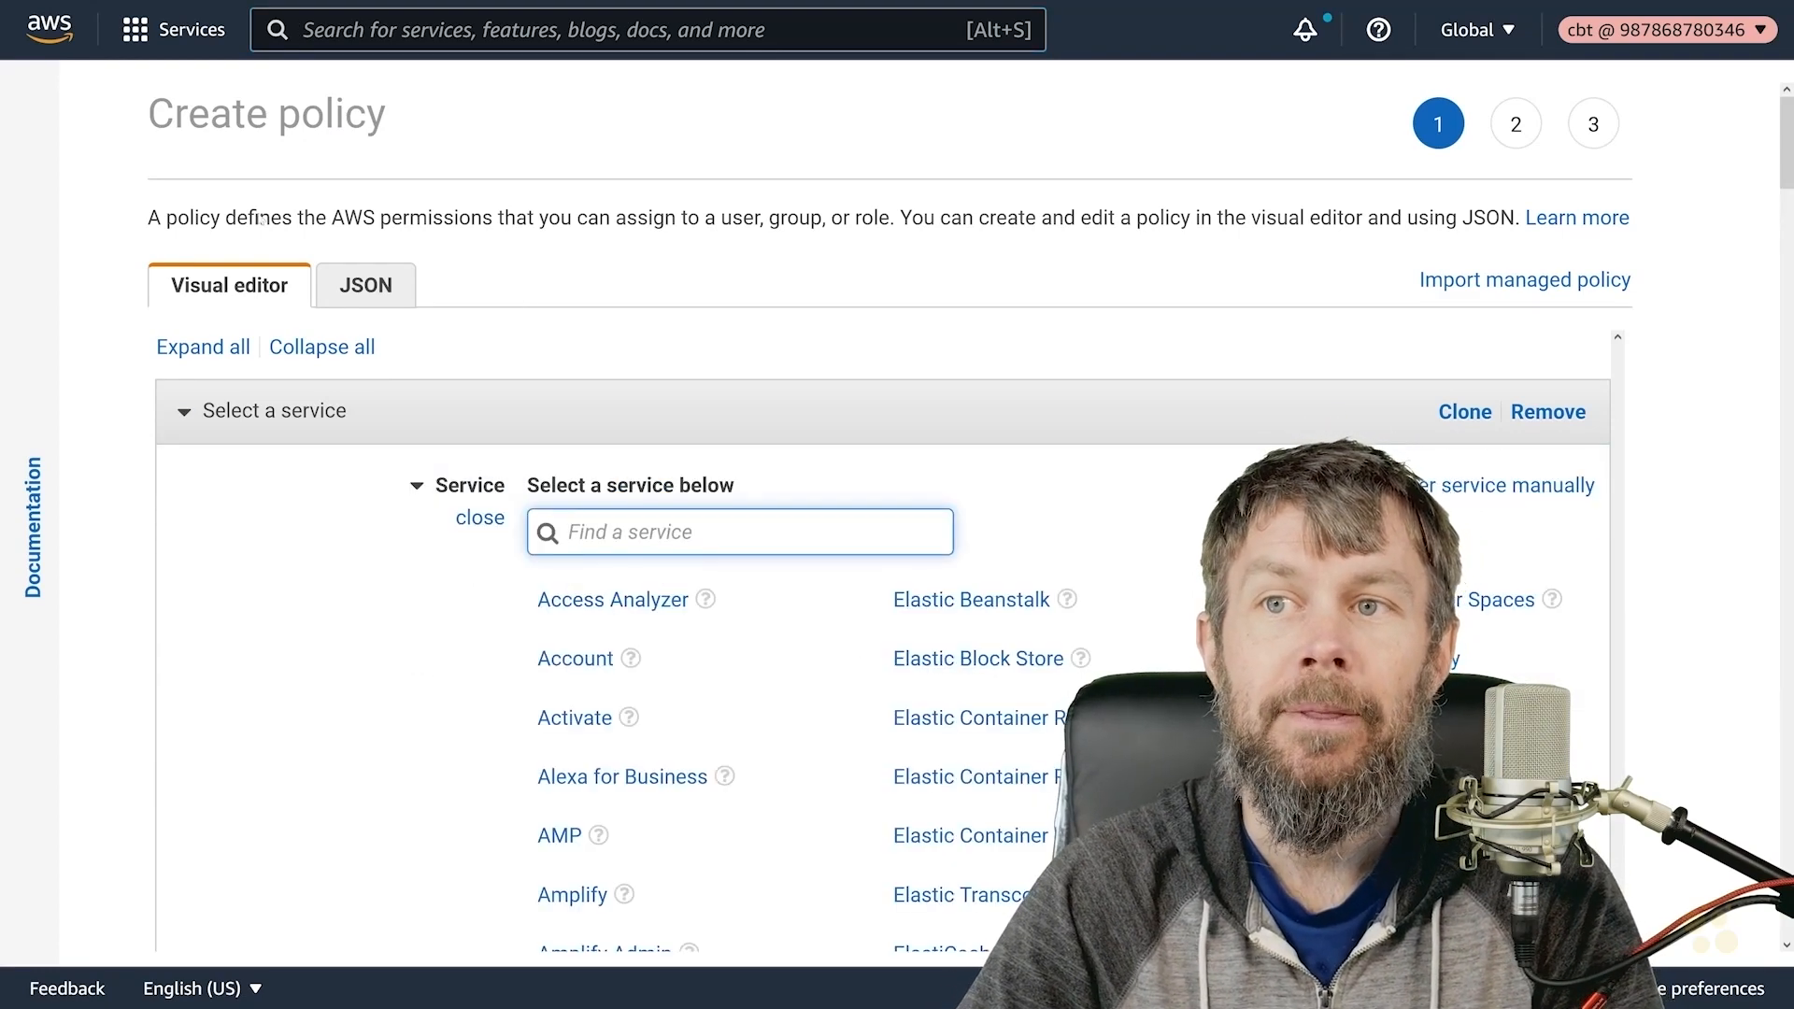
triple_click(476, 150)
click(475, 165)
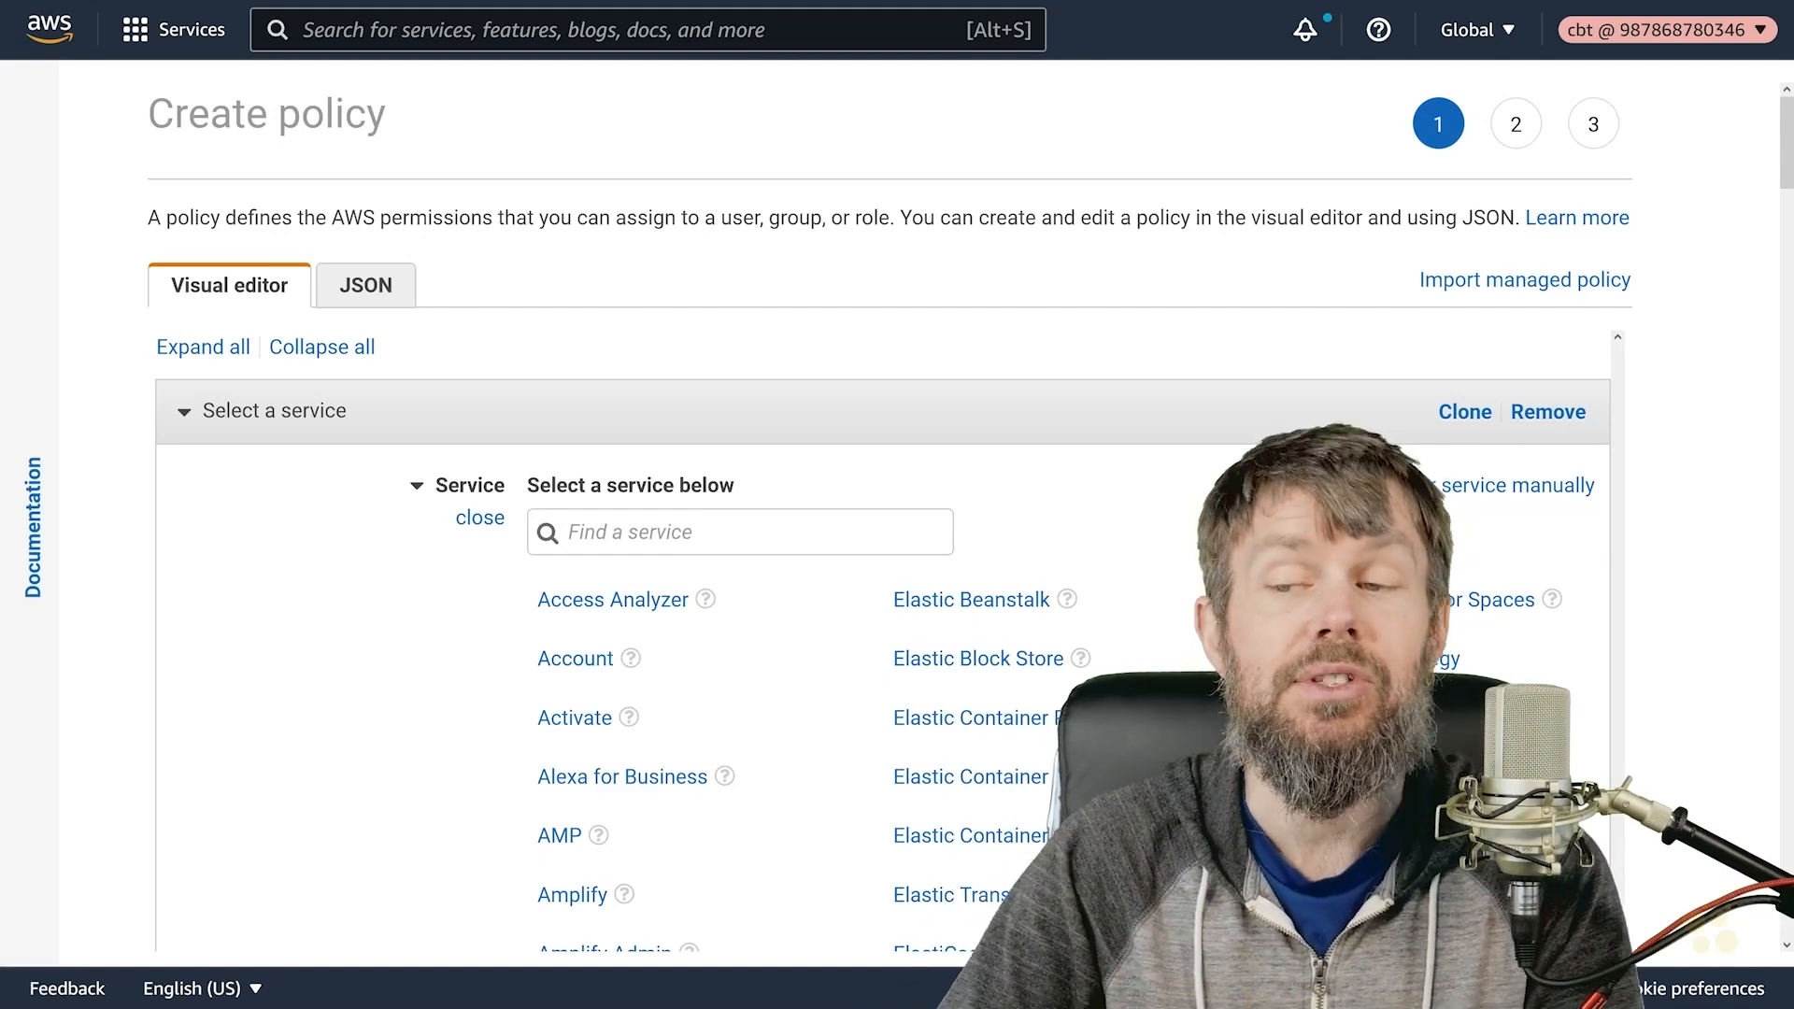
scroll(682, 418, down, 2)
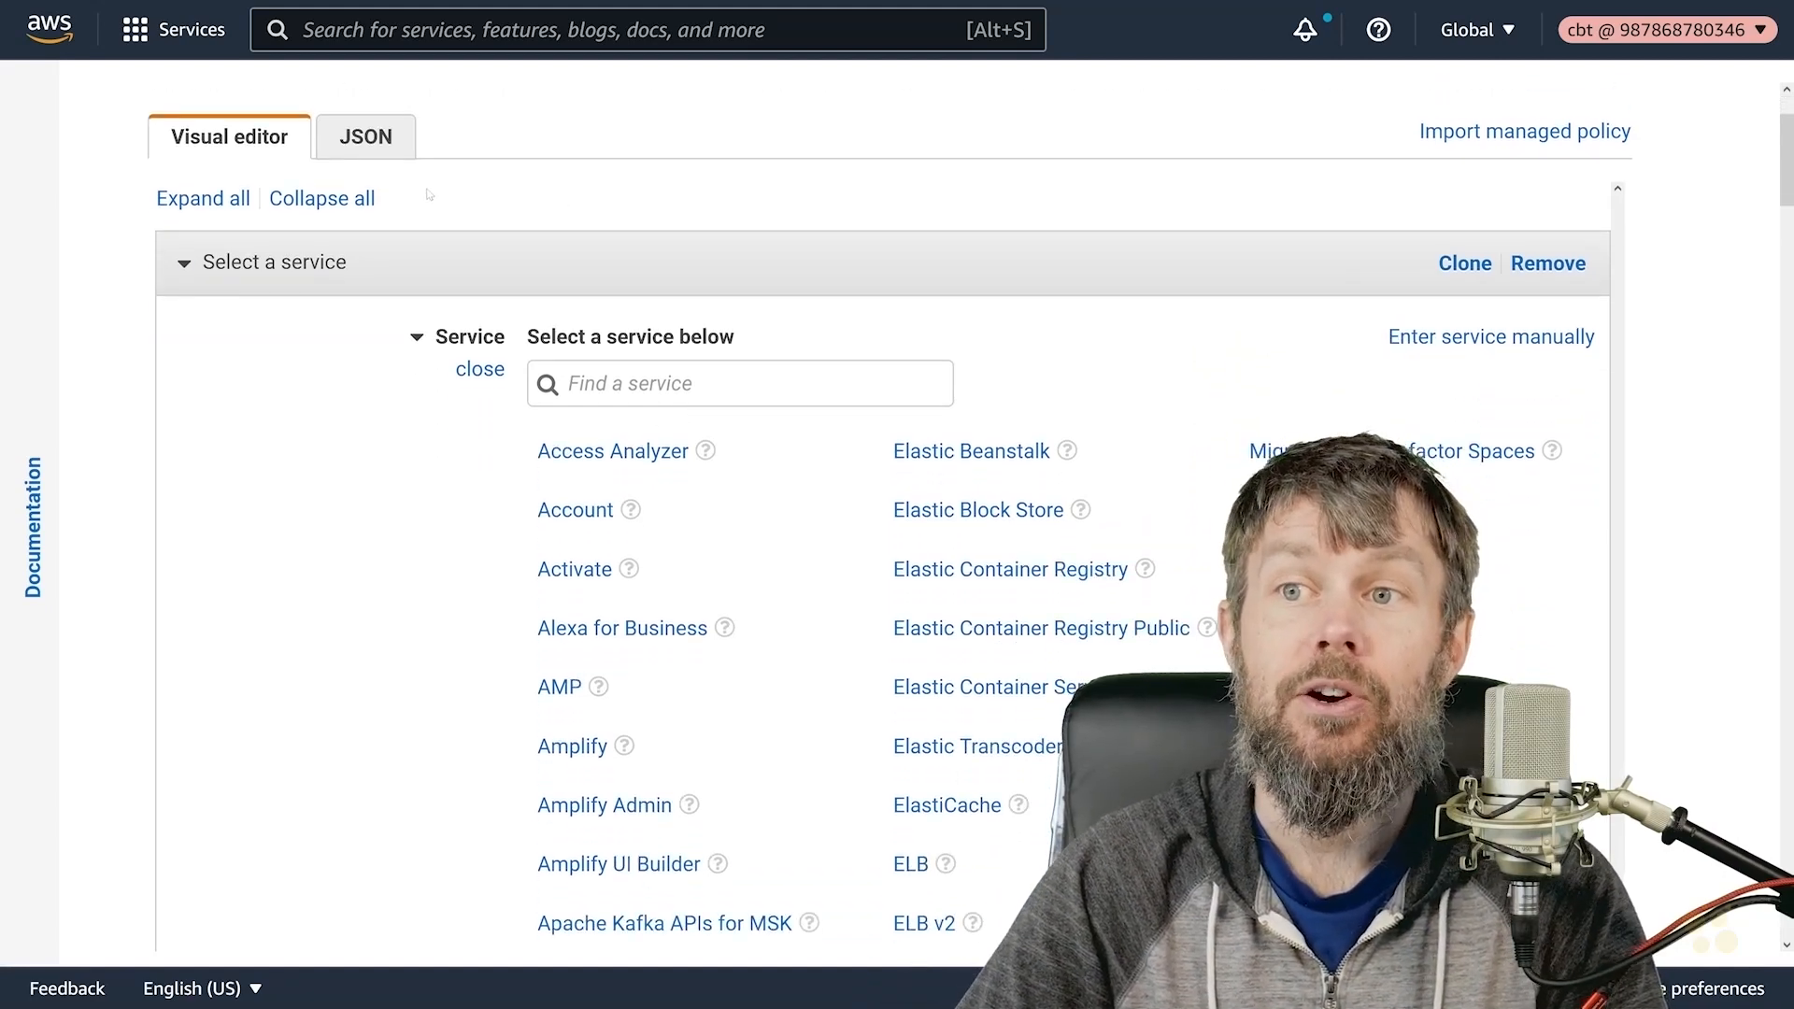
scroll(429, 195, down, 2)
- Pick Step Functions via a 'step' search, leave all actions unticked, and expand the List actions
click(740, 235)
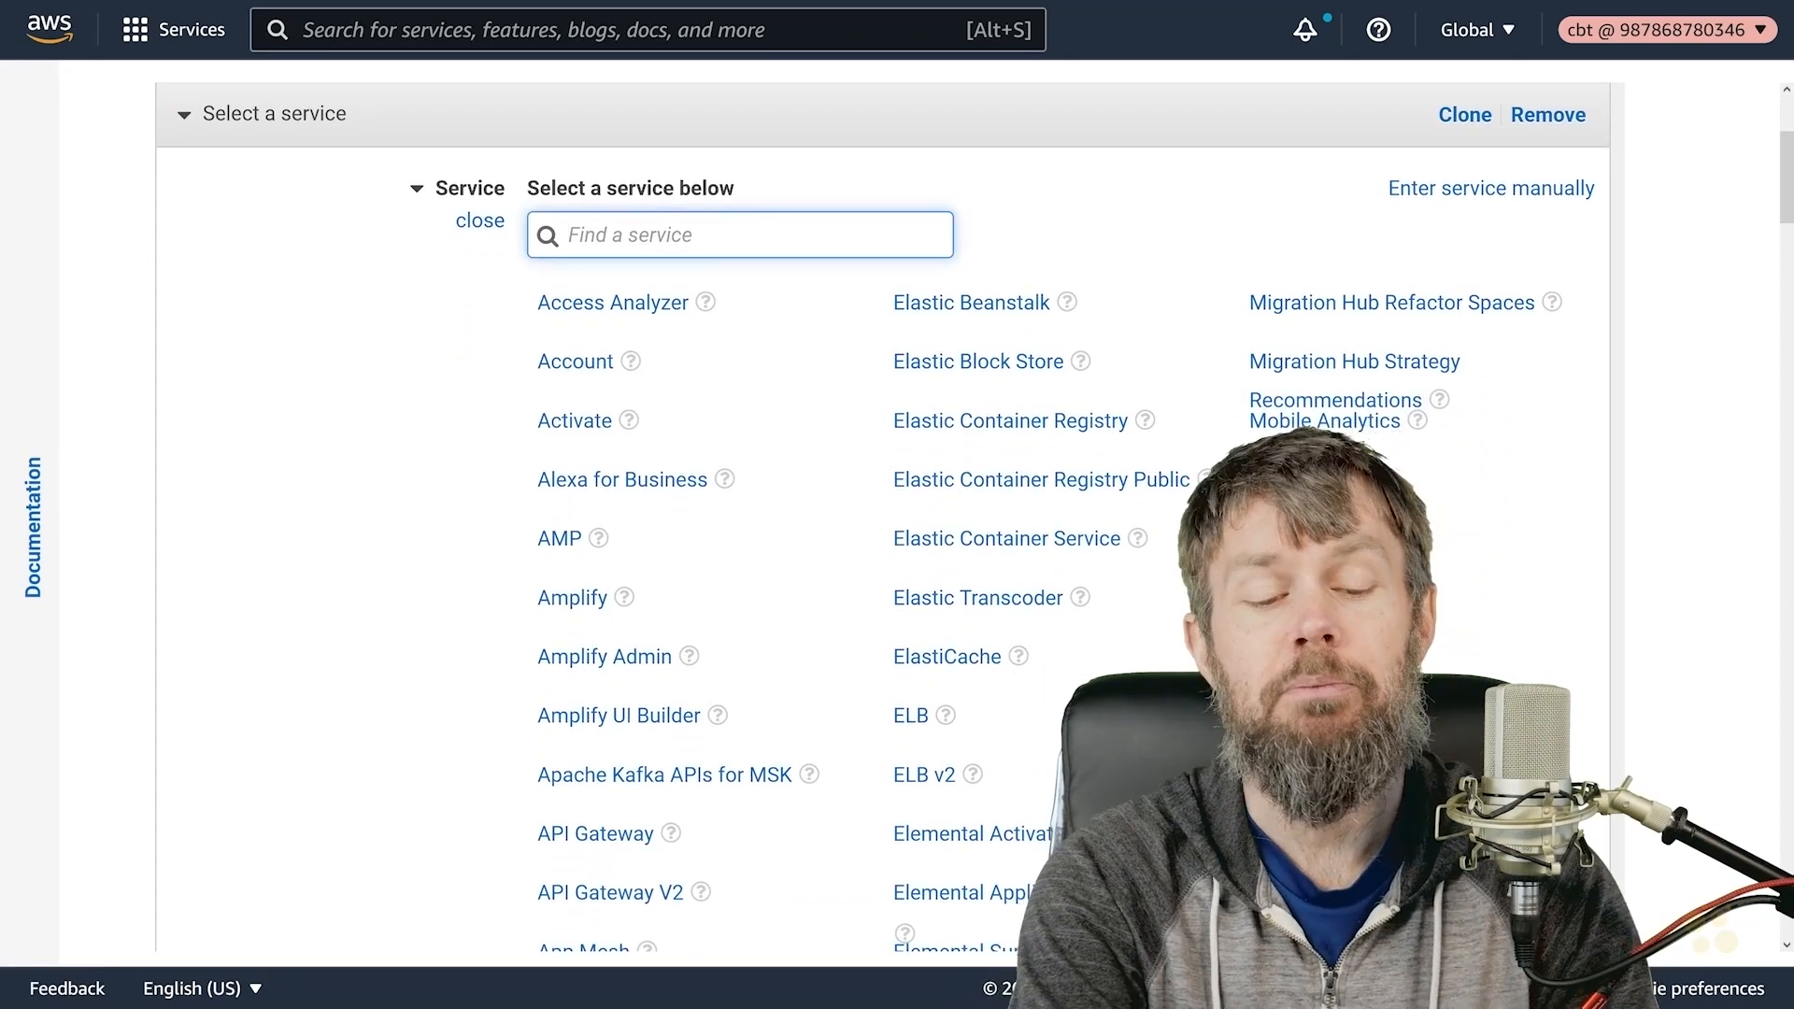
text(step)
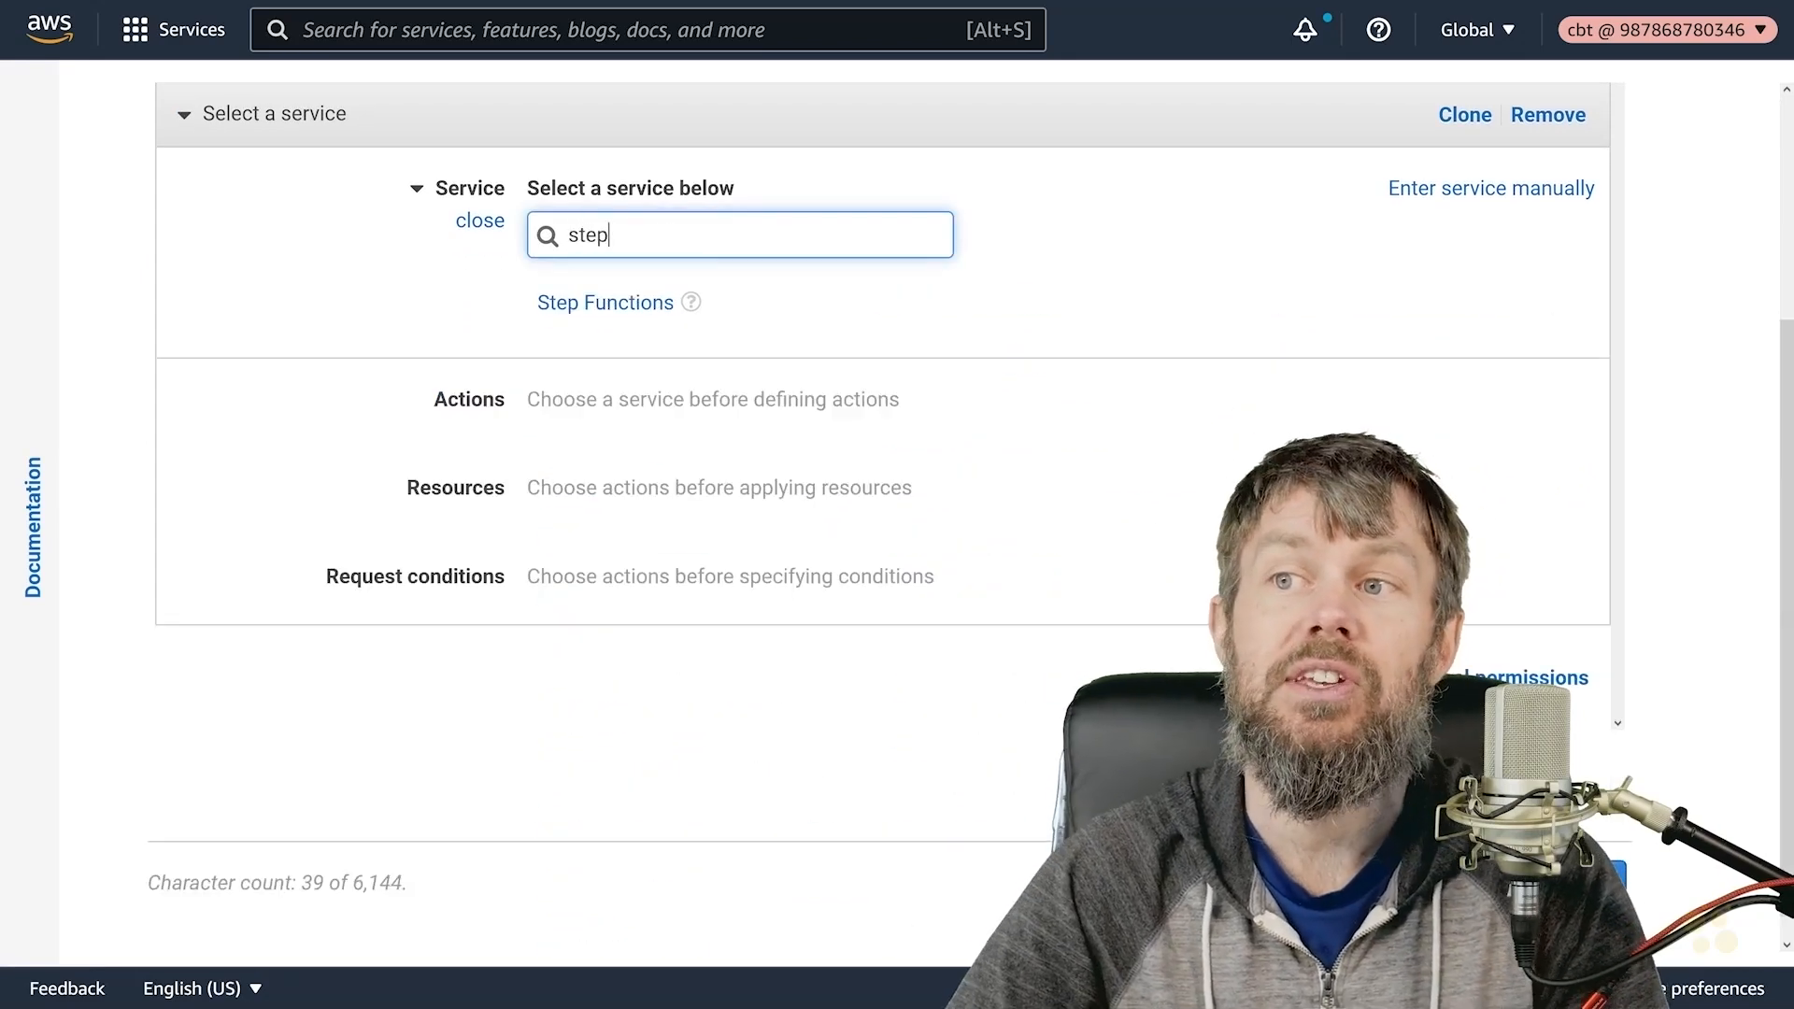
click(599, 308)
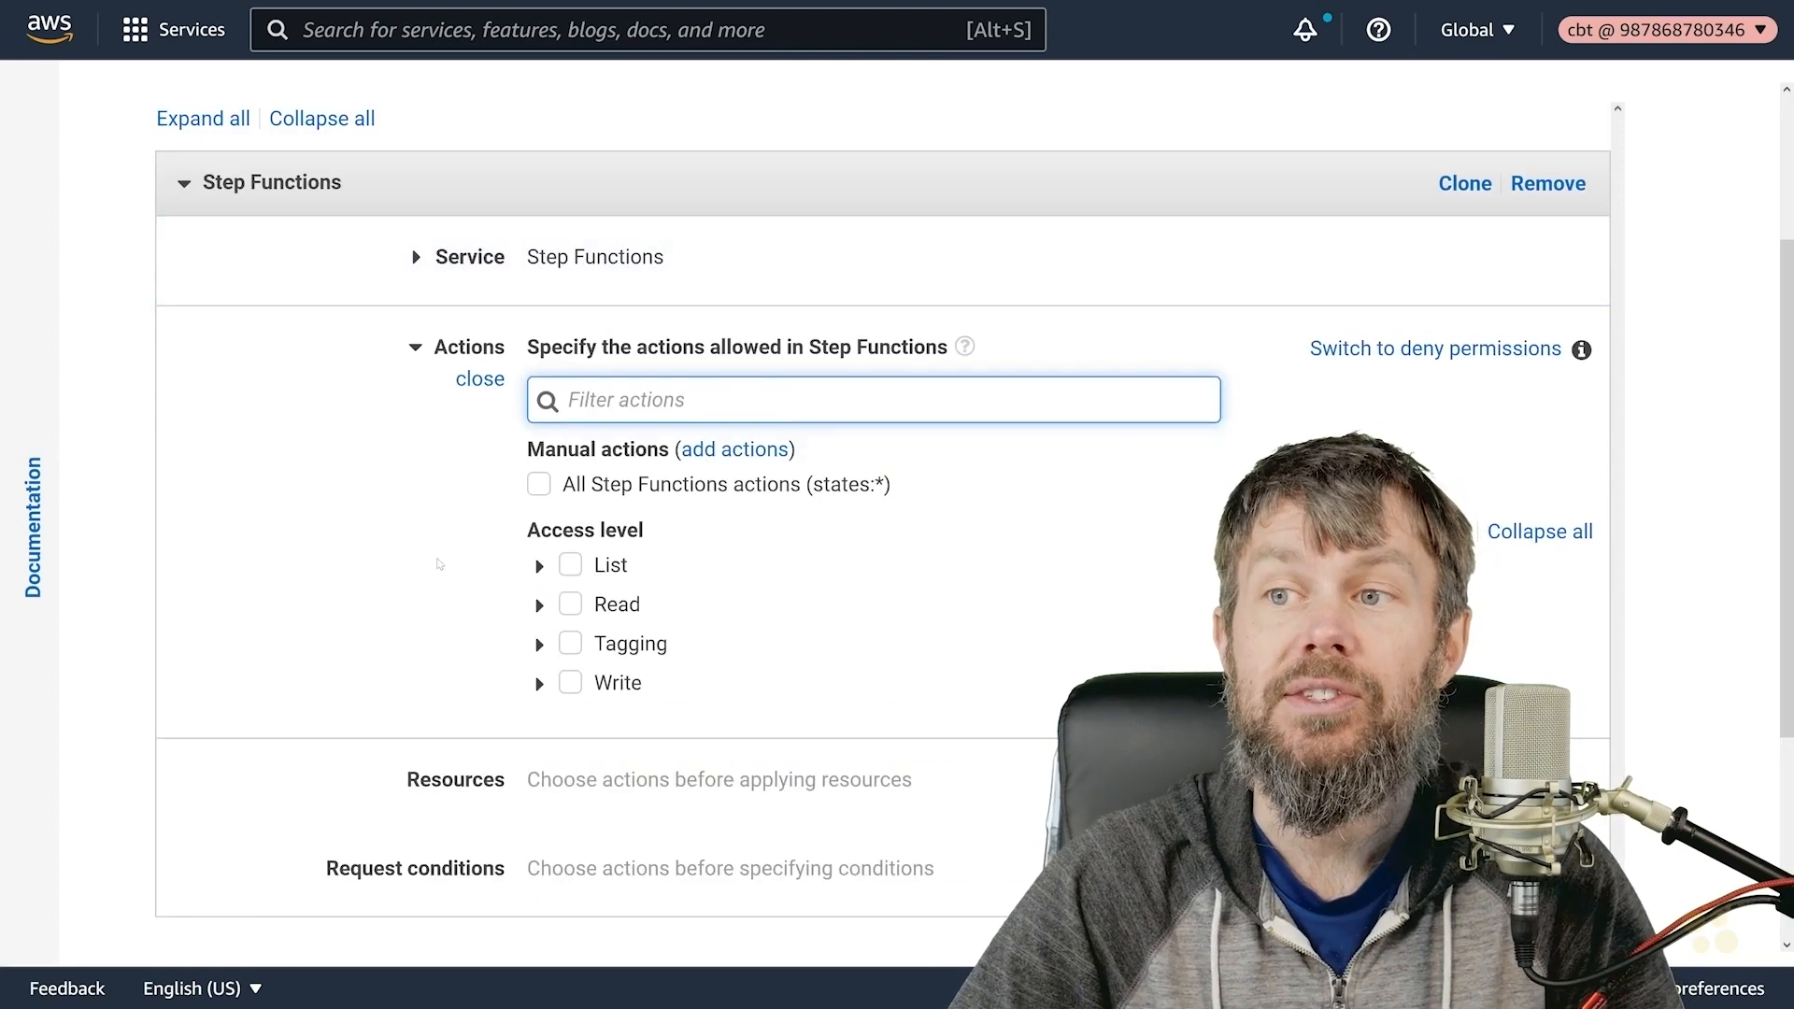
scroll(439, 564, down, 2)
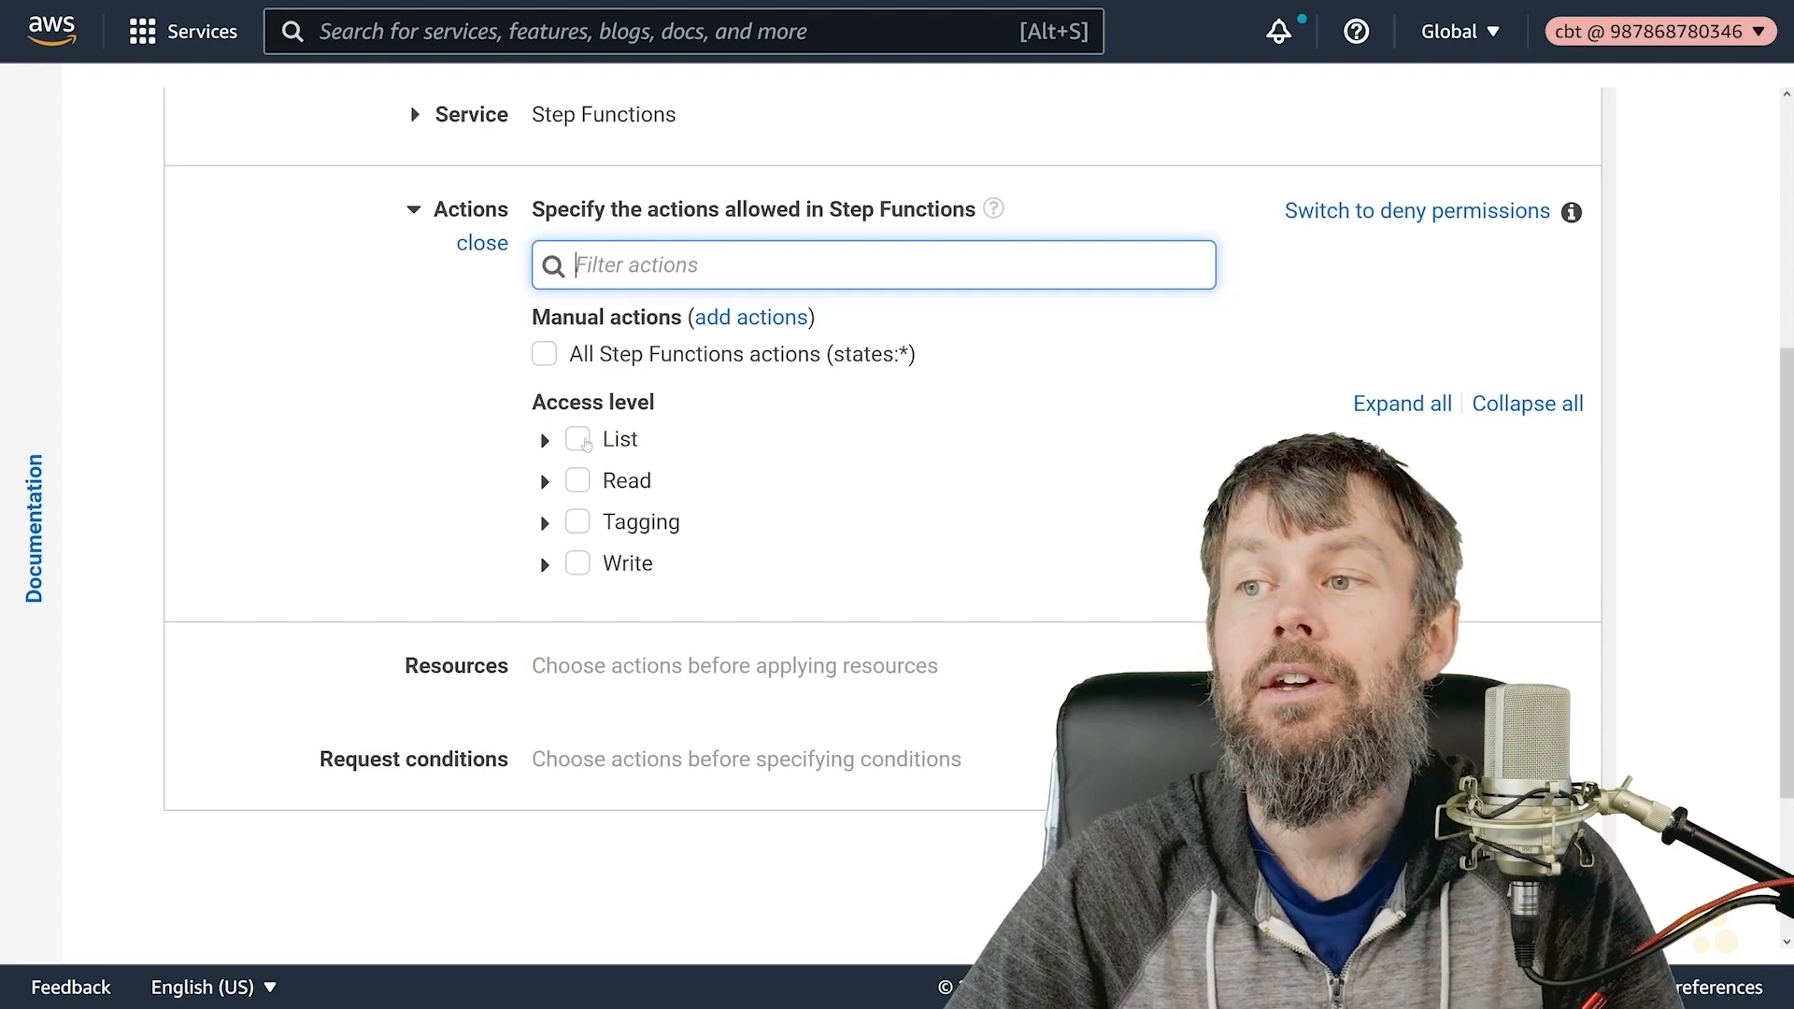
click(544, 354)
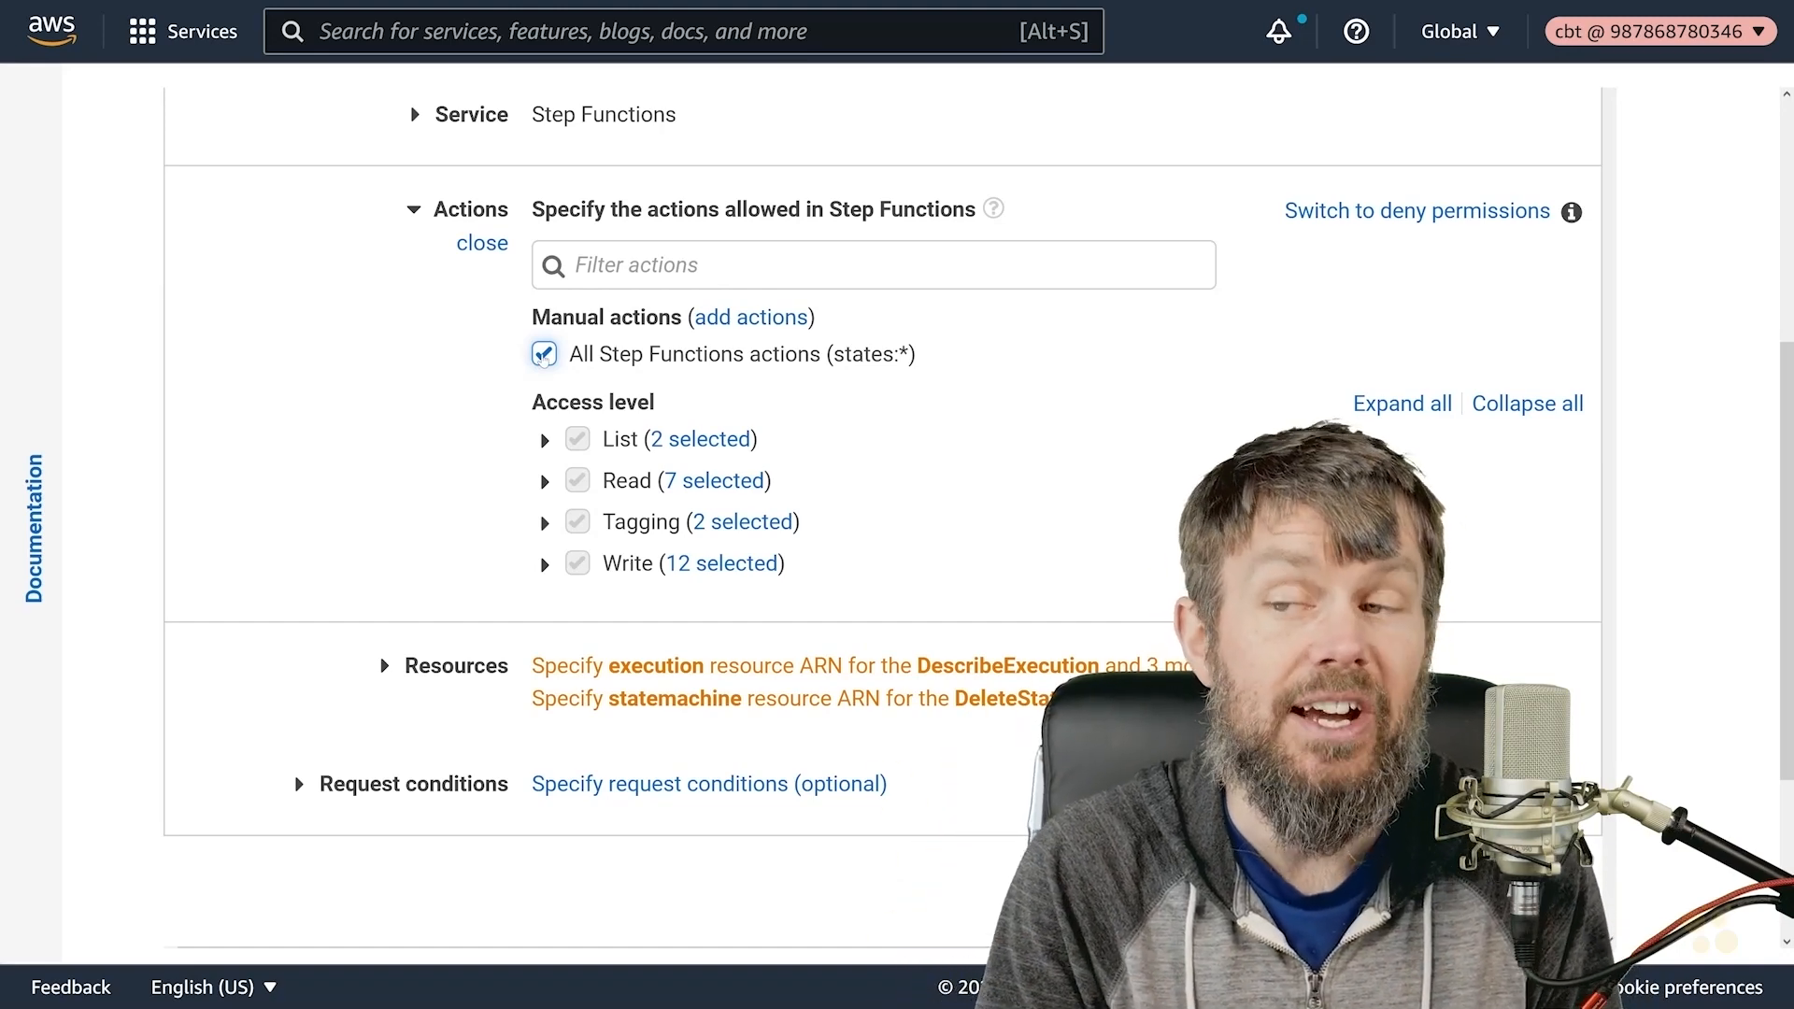
click(543, 355)
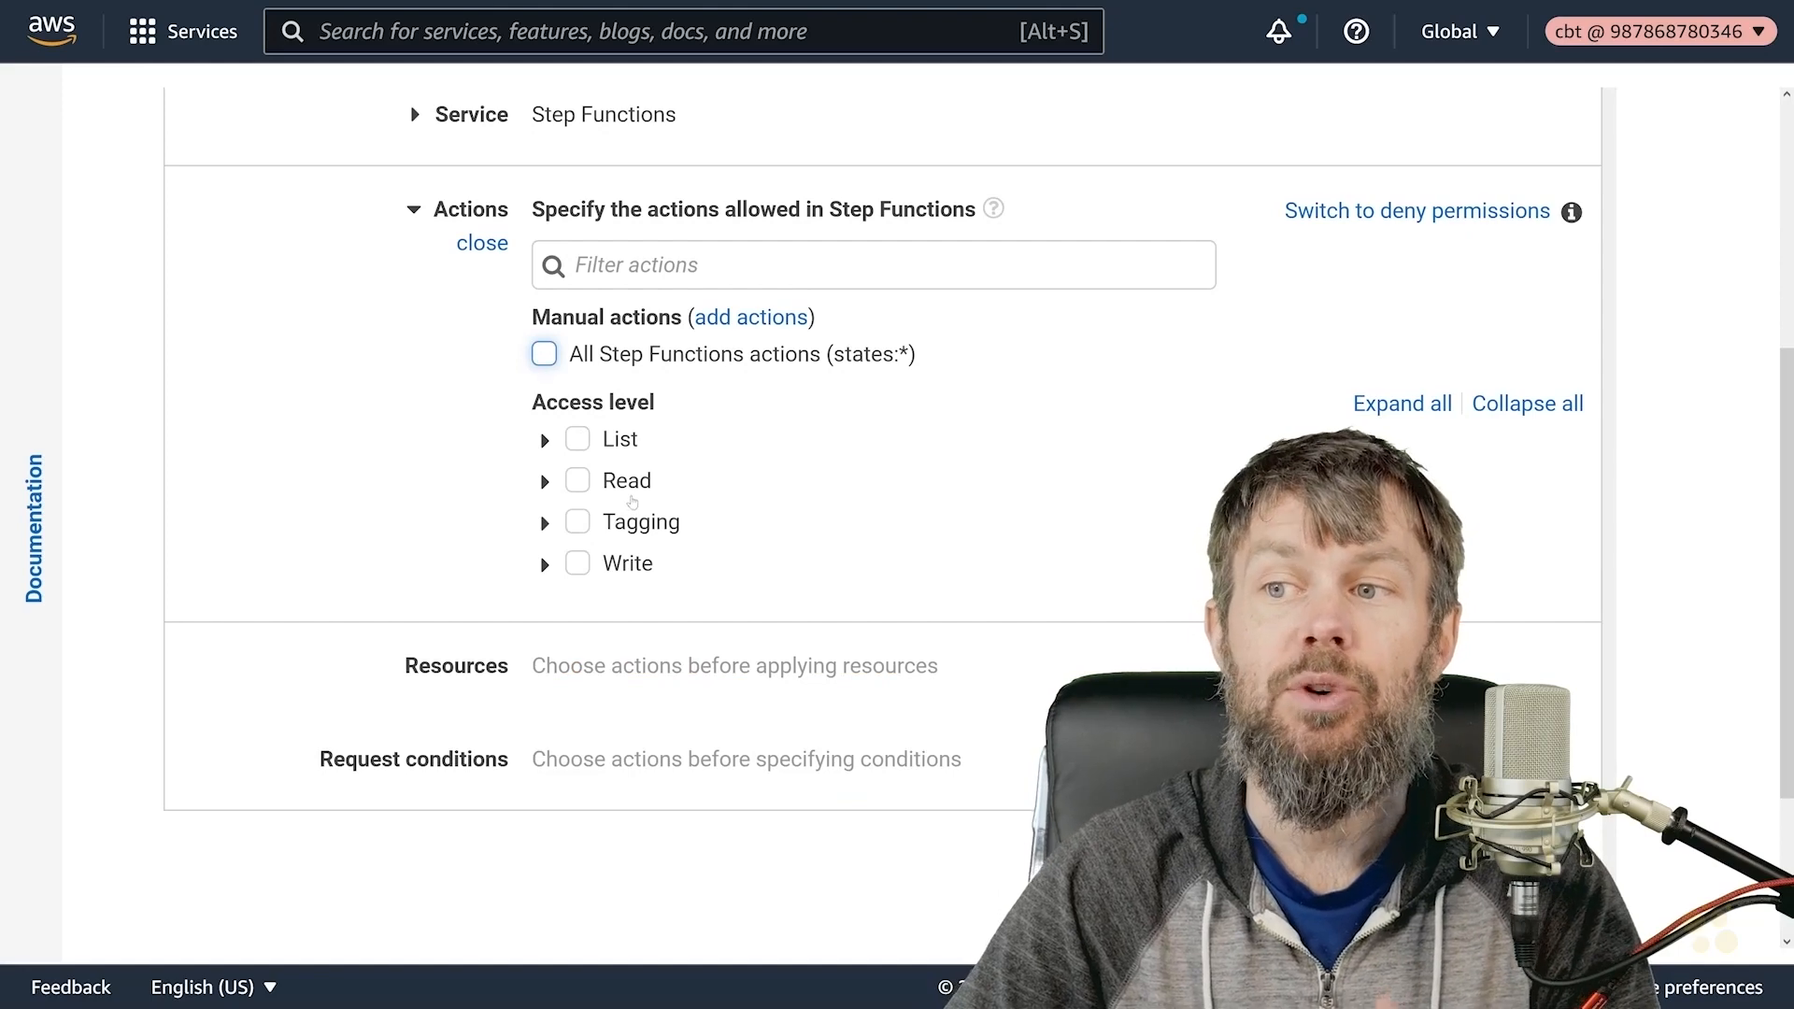
click(545, 440)
- Allow ListStateMachines and ListActivities, then DeleteActivity under the Write actions
scroll(467, 513, down, 2)
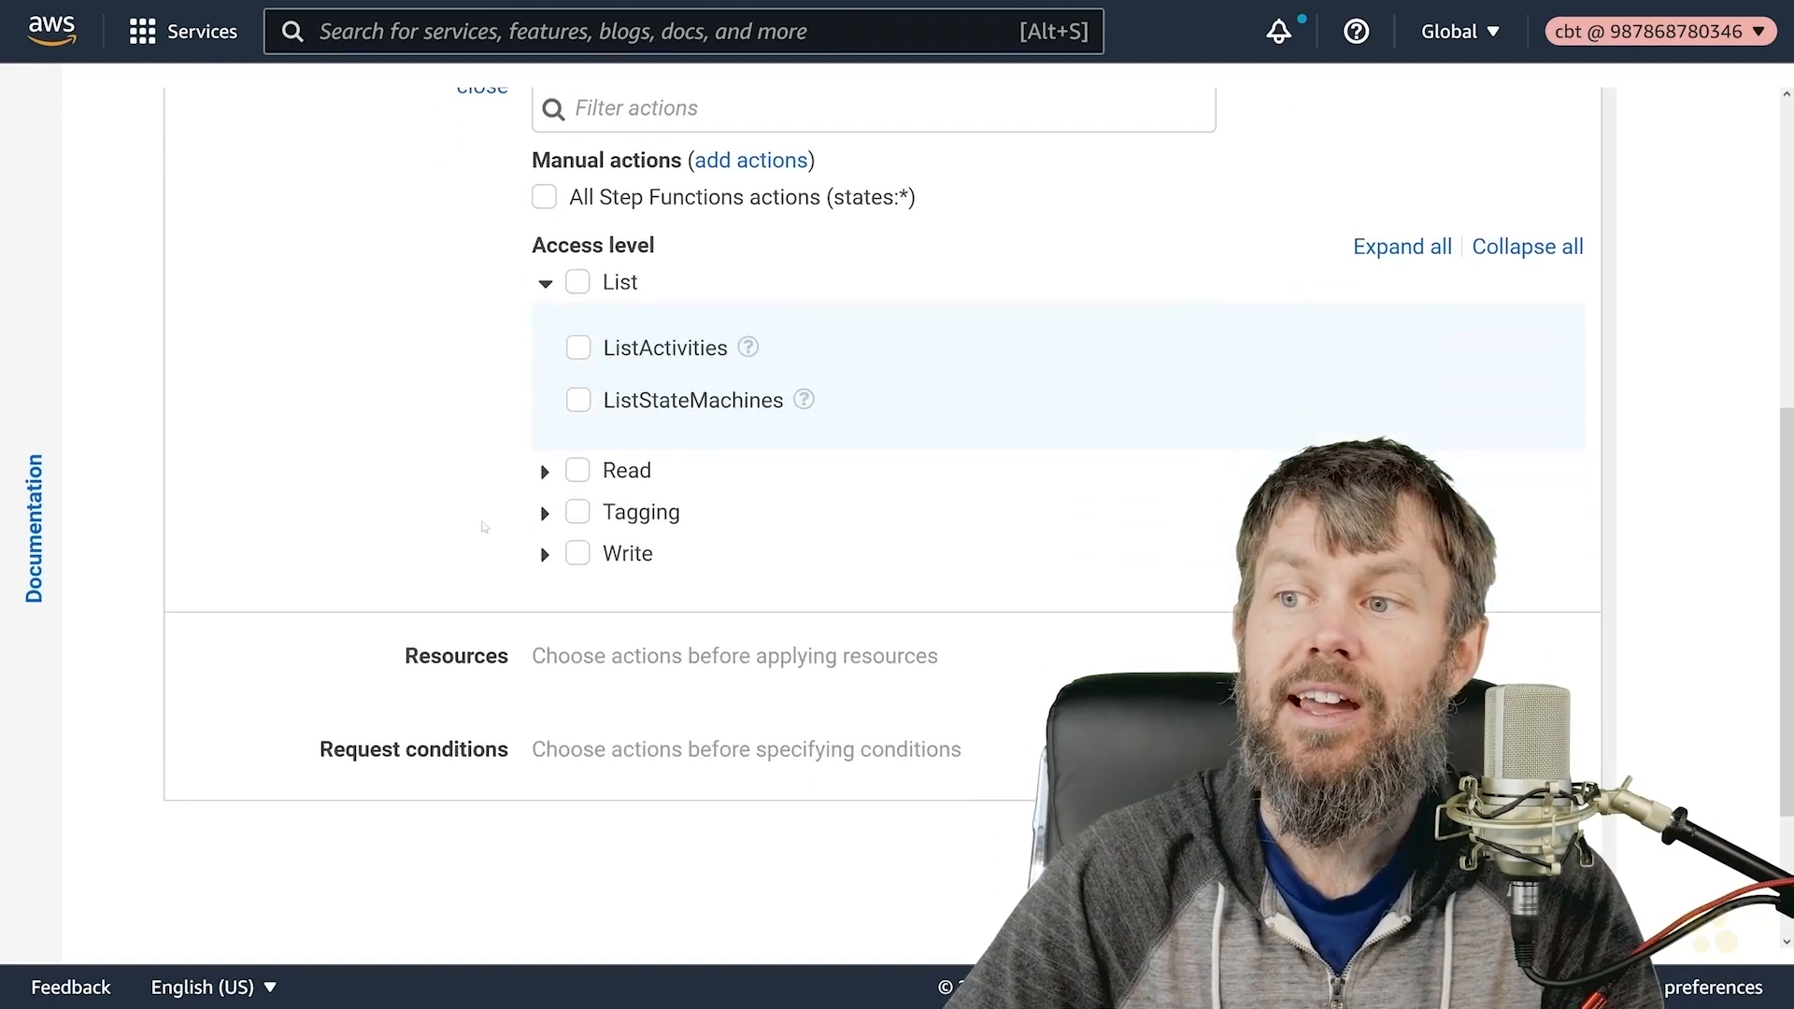
click(579, 400)
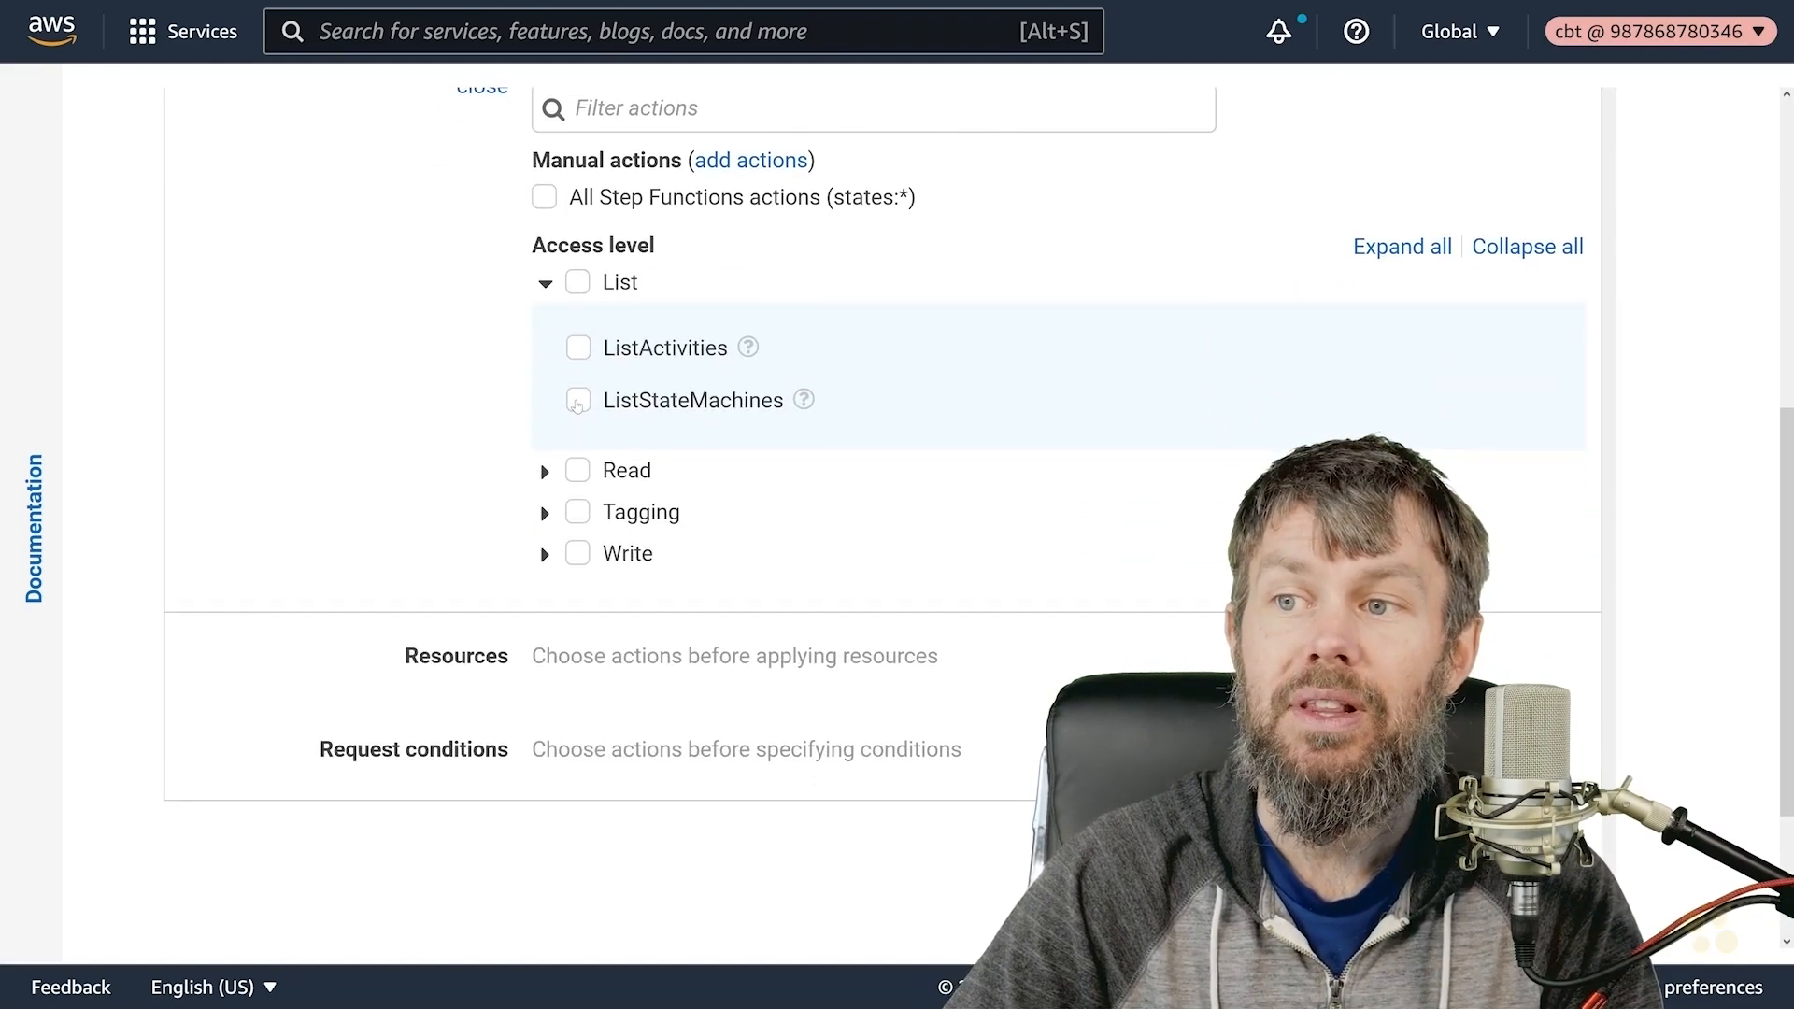
click(579, 350)
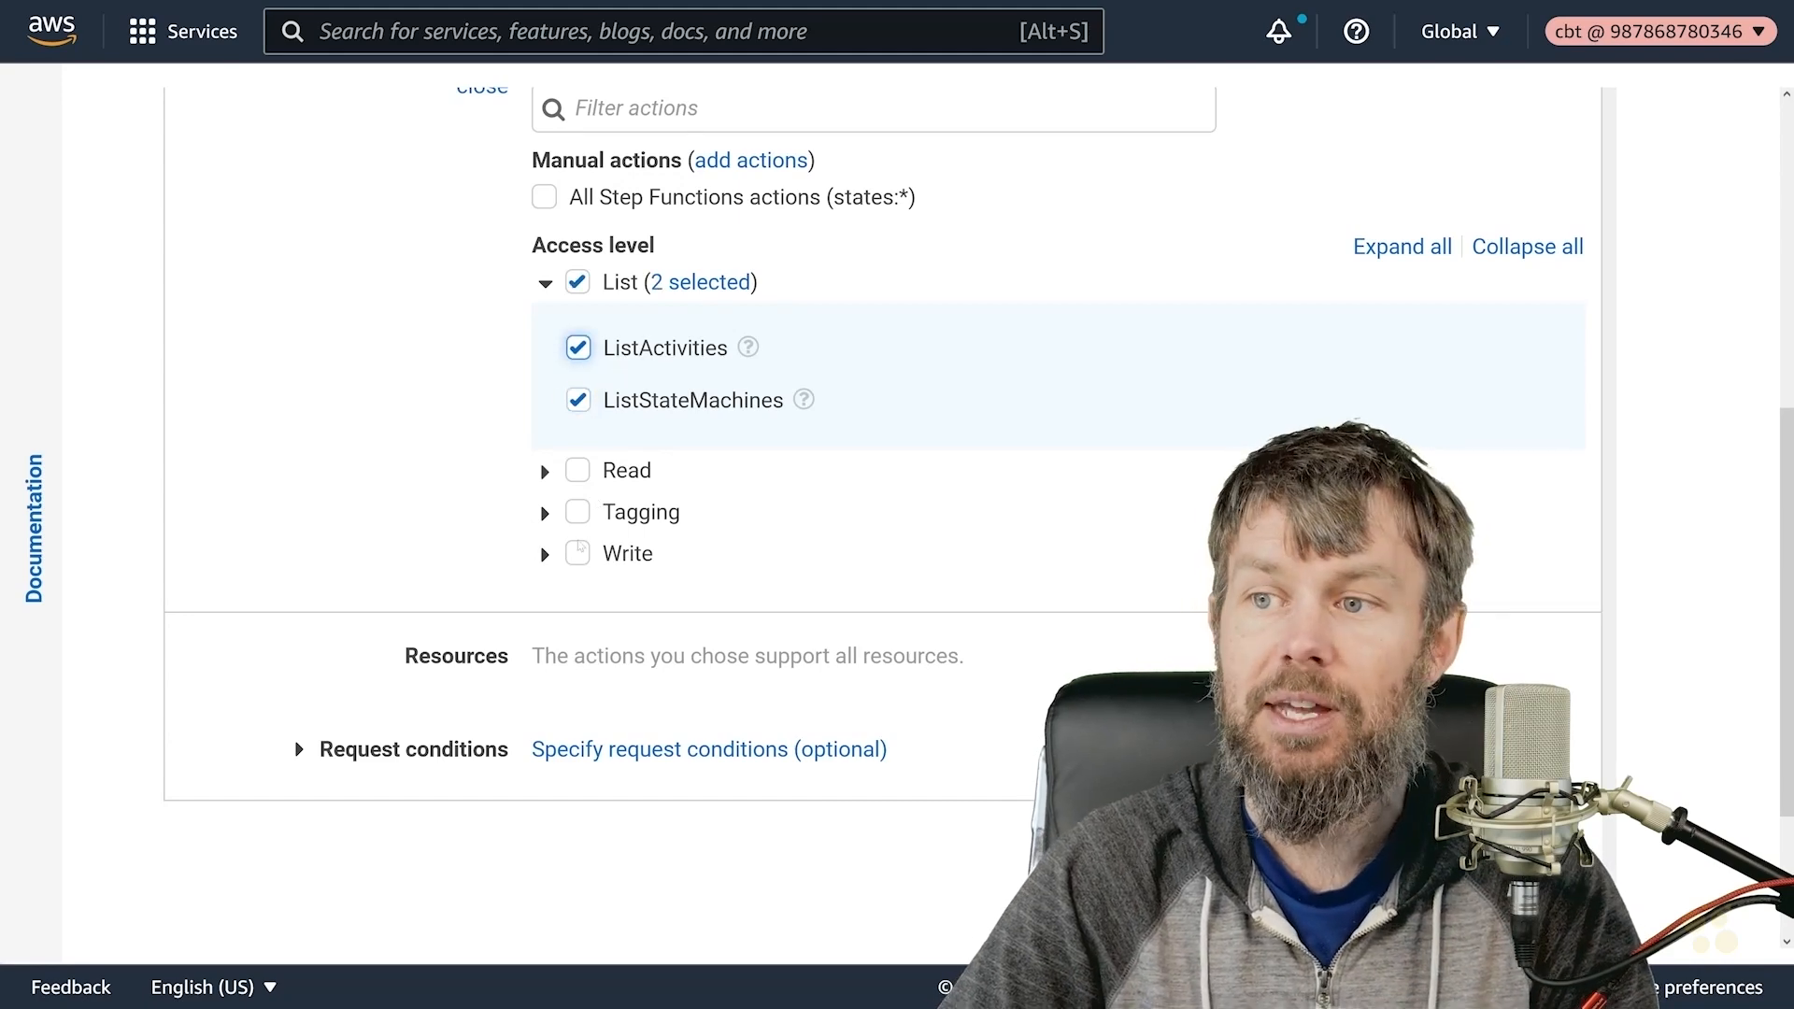
scroll(542, 484, down, 2)
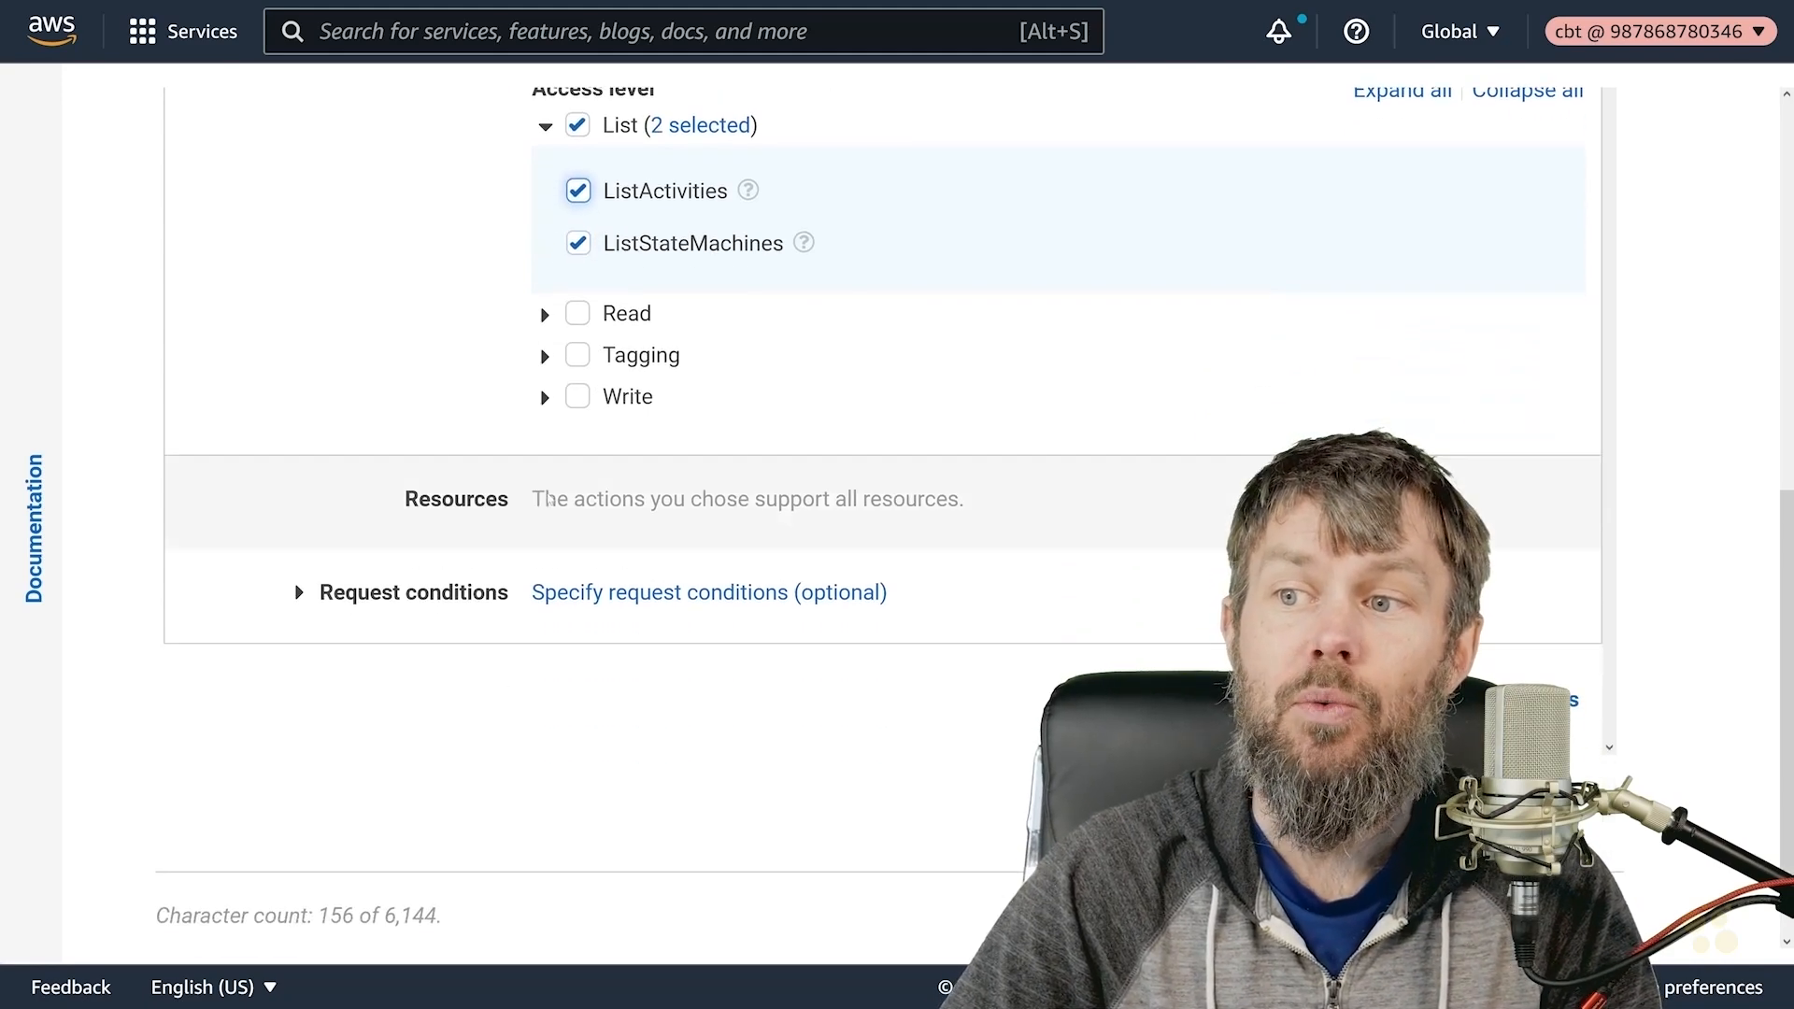
click(546, 399)
scroll(563, 449, down, 2)
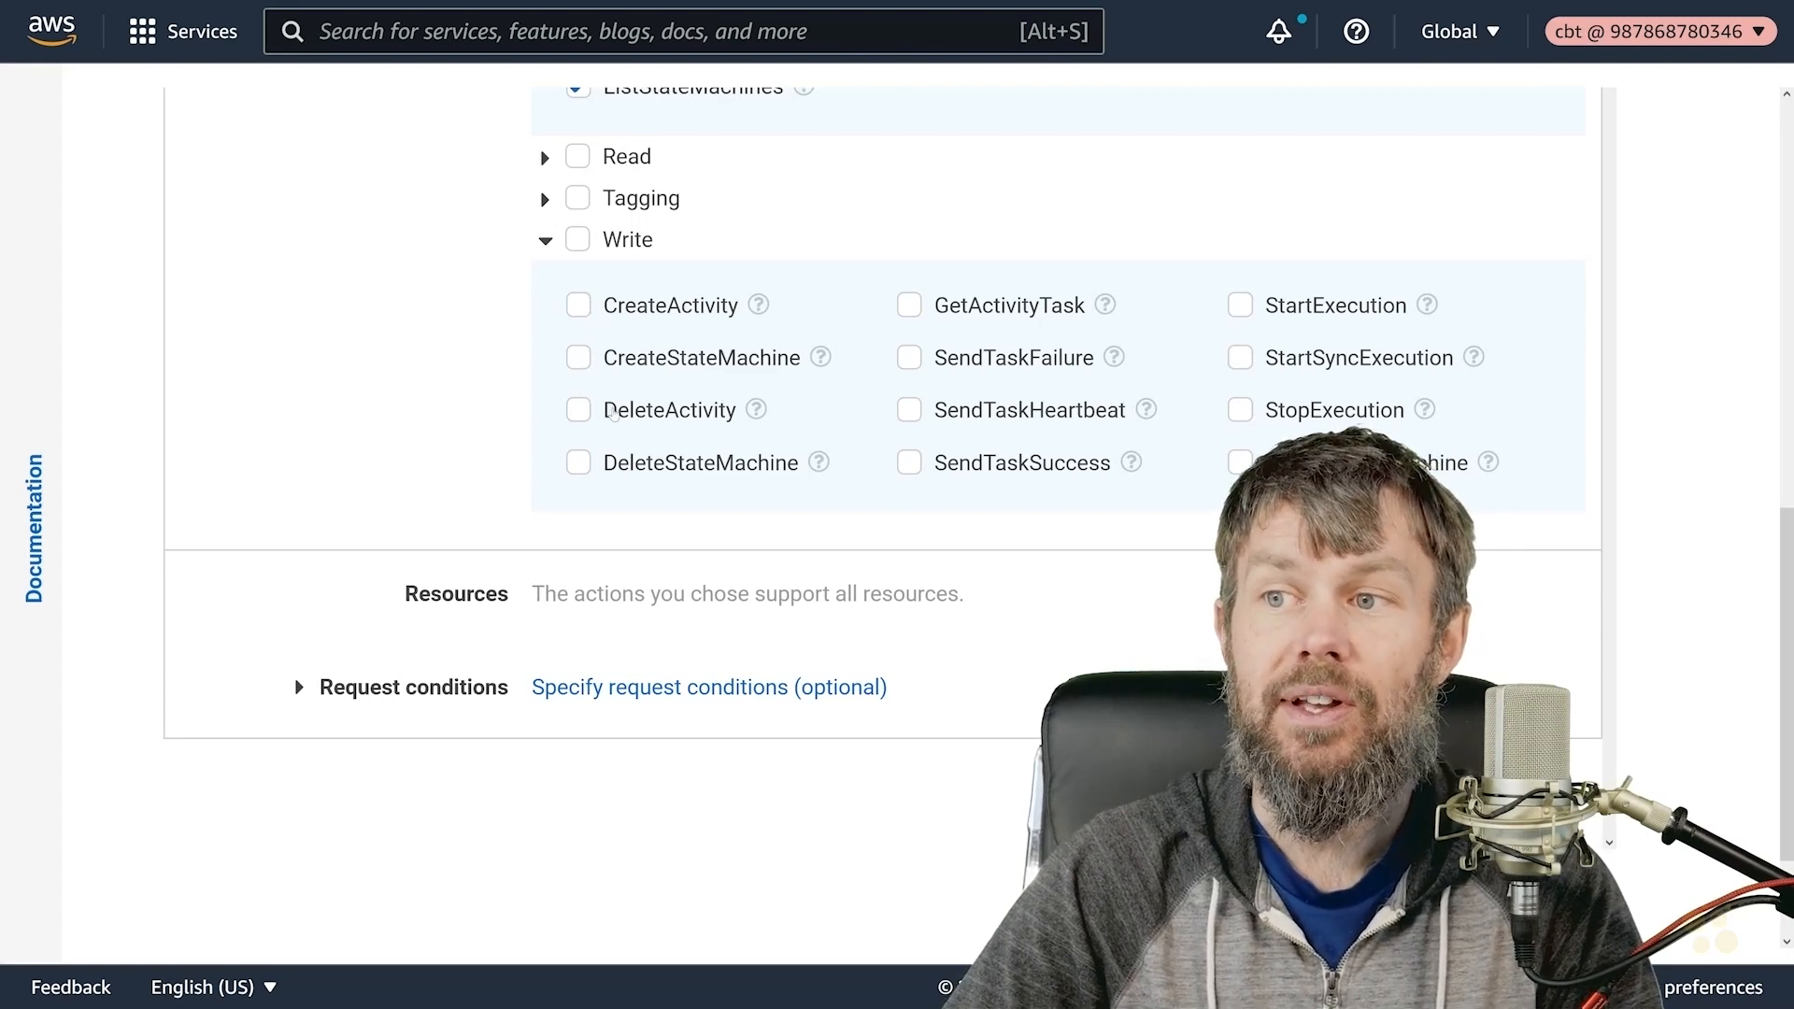
click(579, 410)
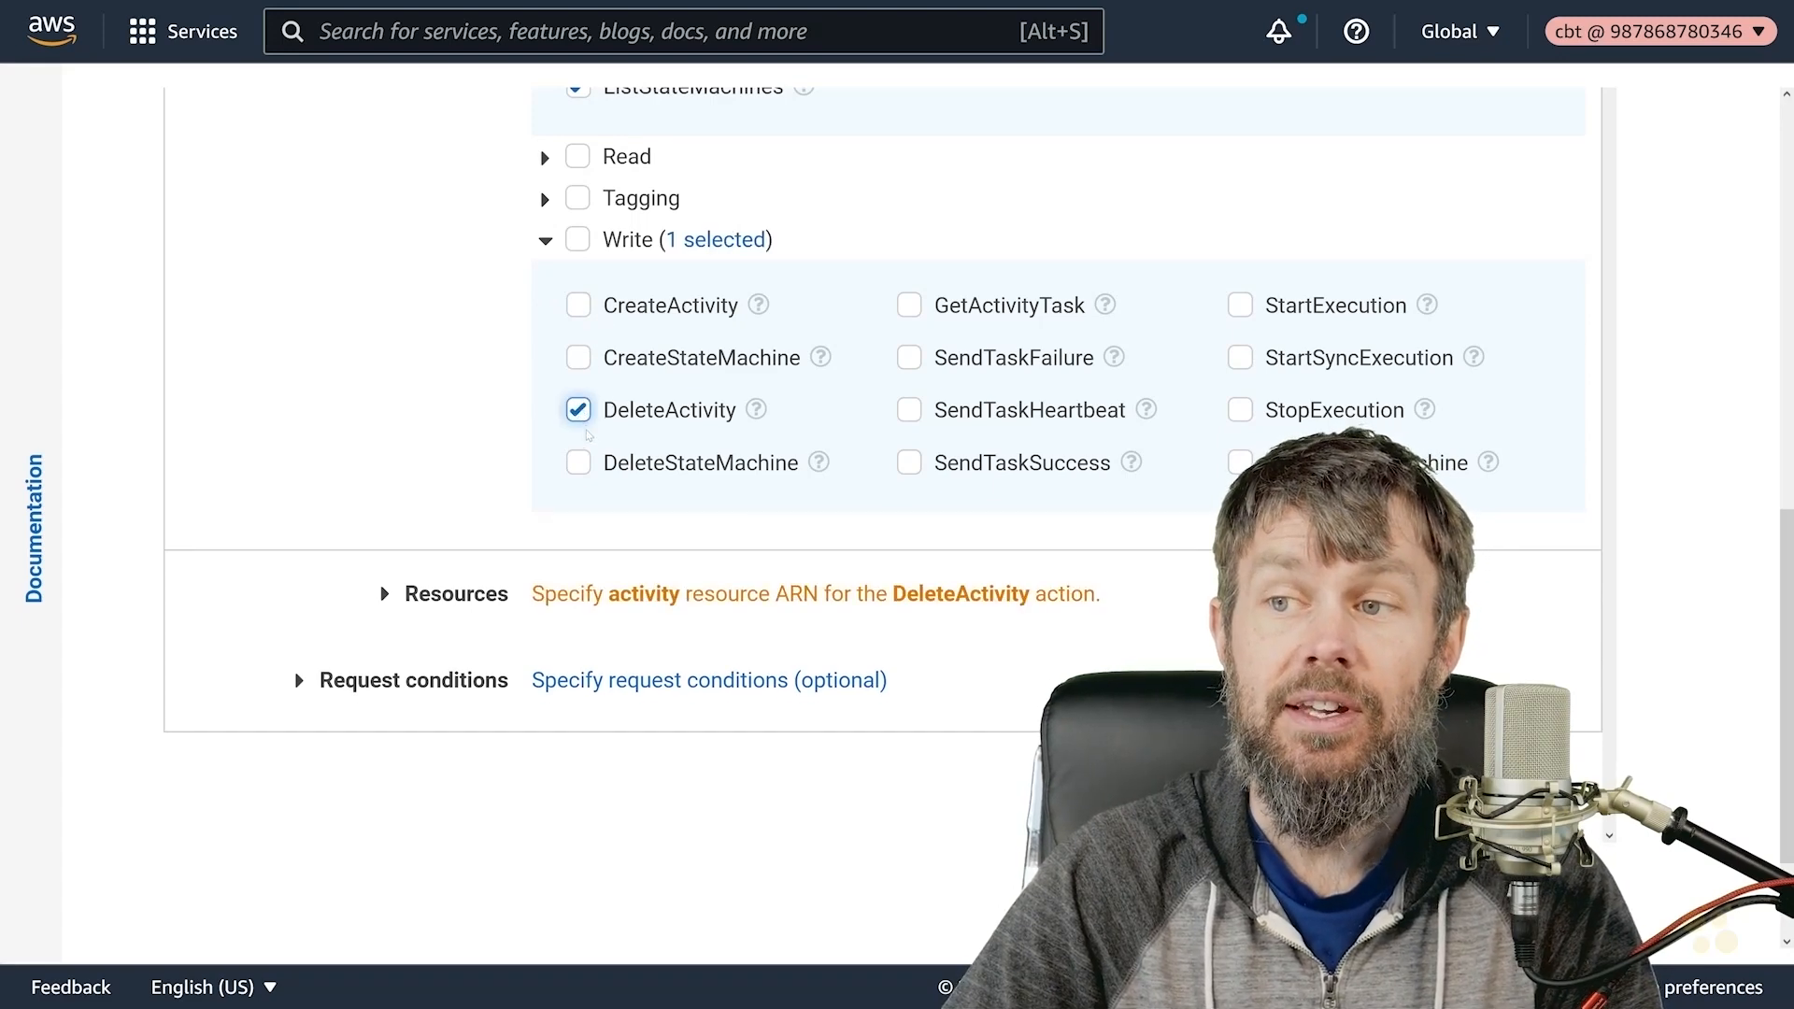
scroll(587, 434, down, 2)
- Tick DeleteStateMachine among the Write-level Step Functions actions
click(580, 308)
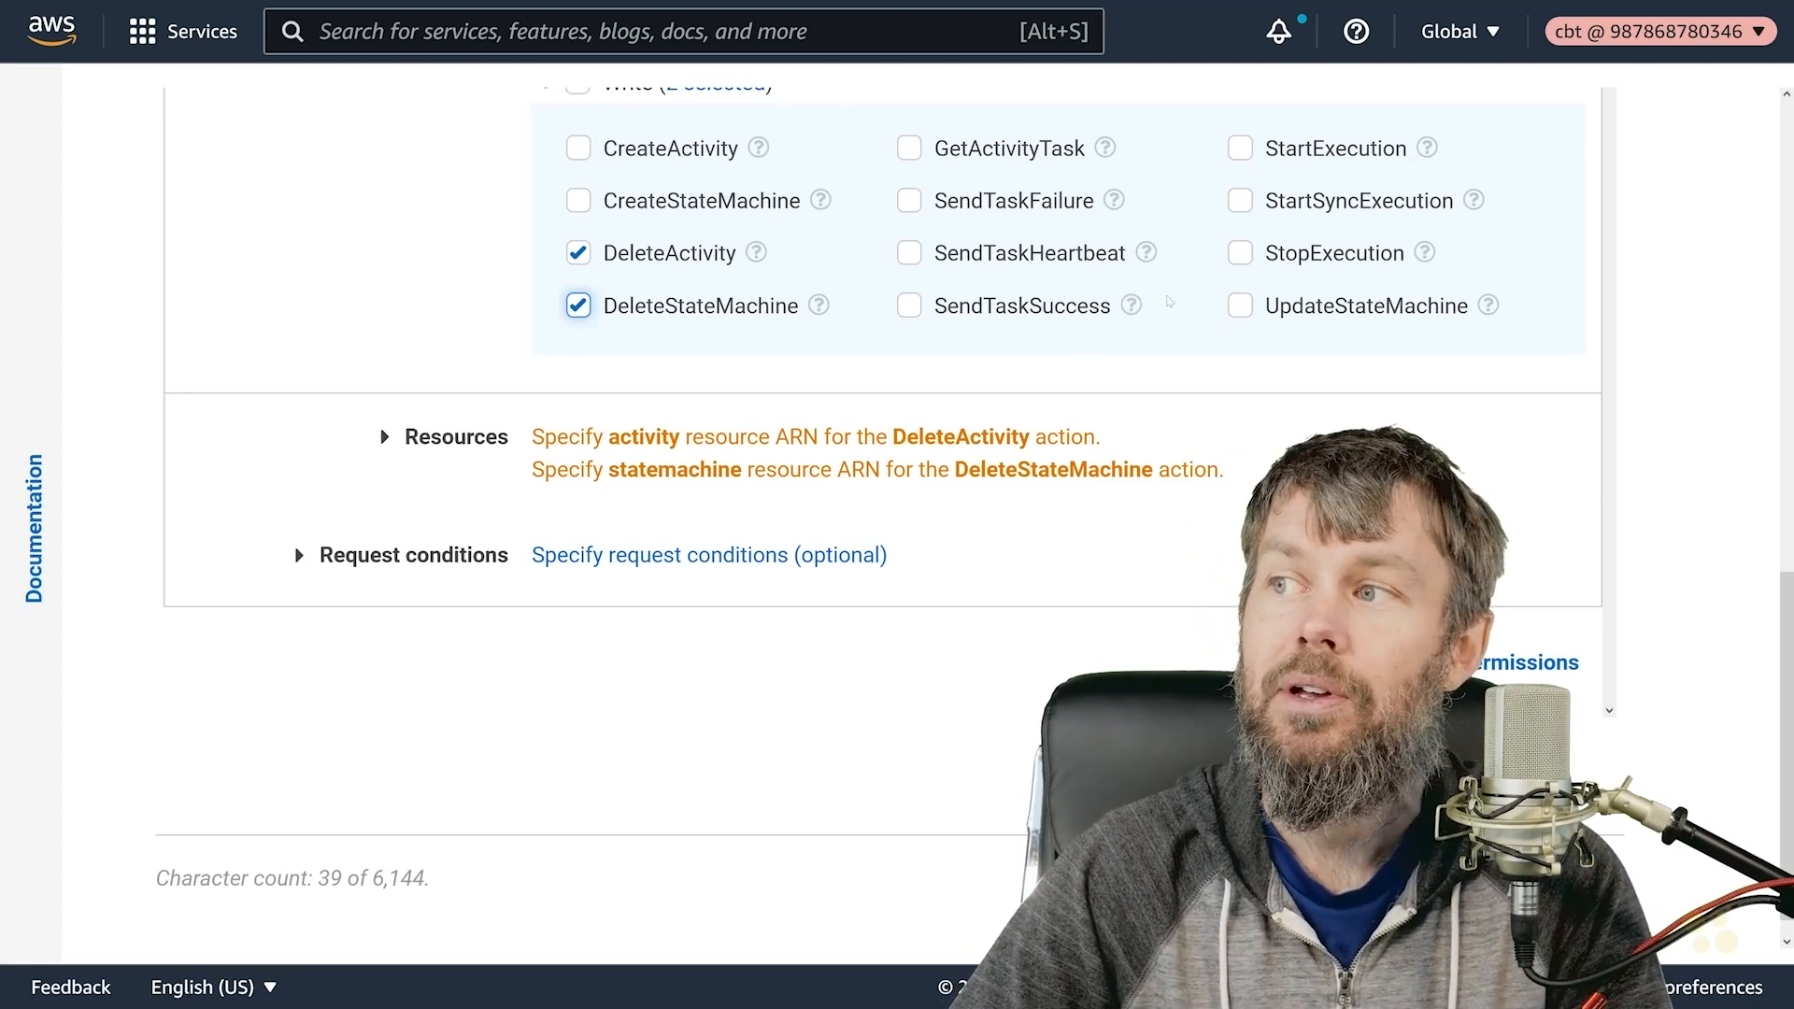
drag(1284, 145, 1457, 191)
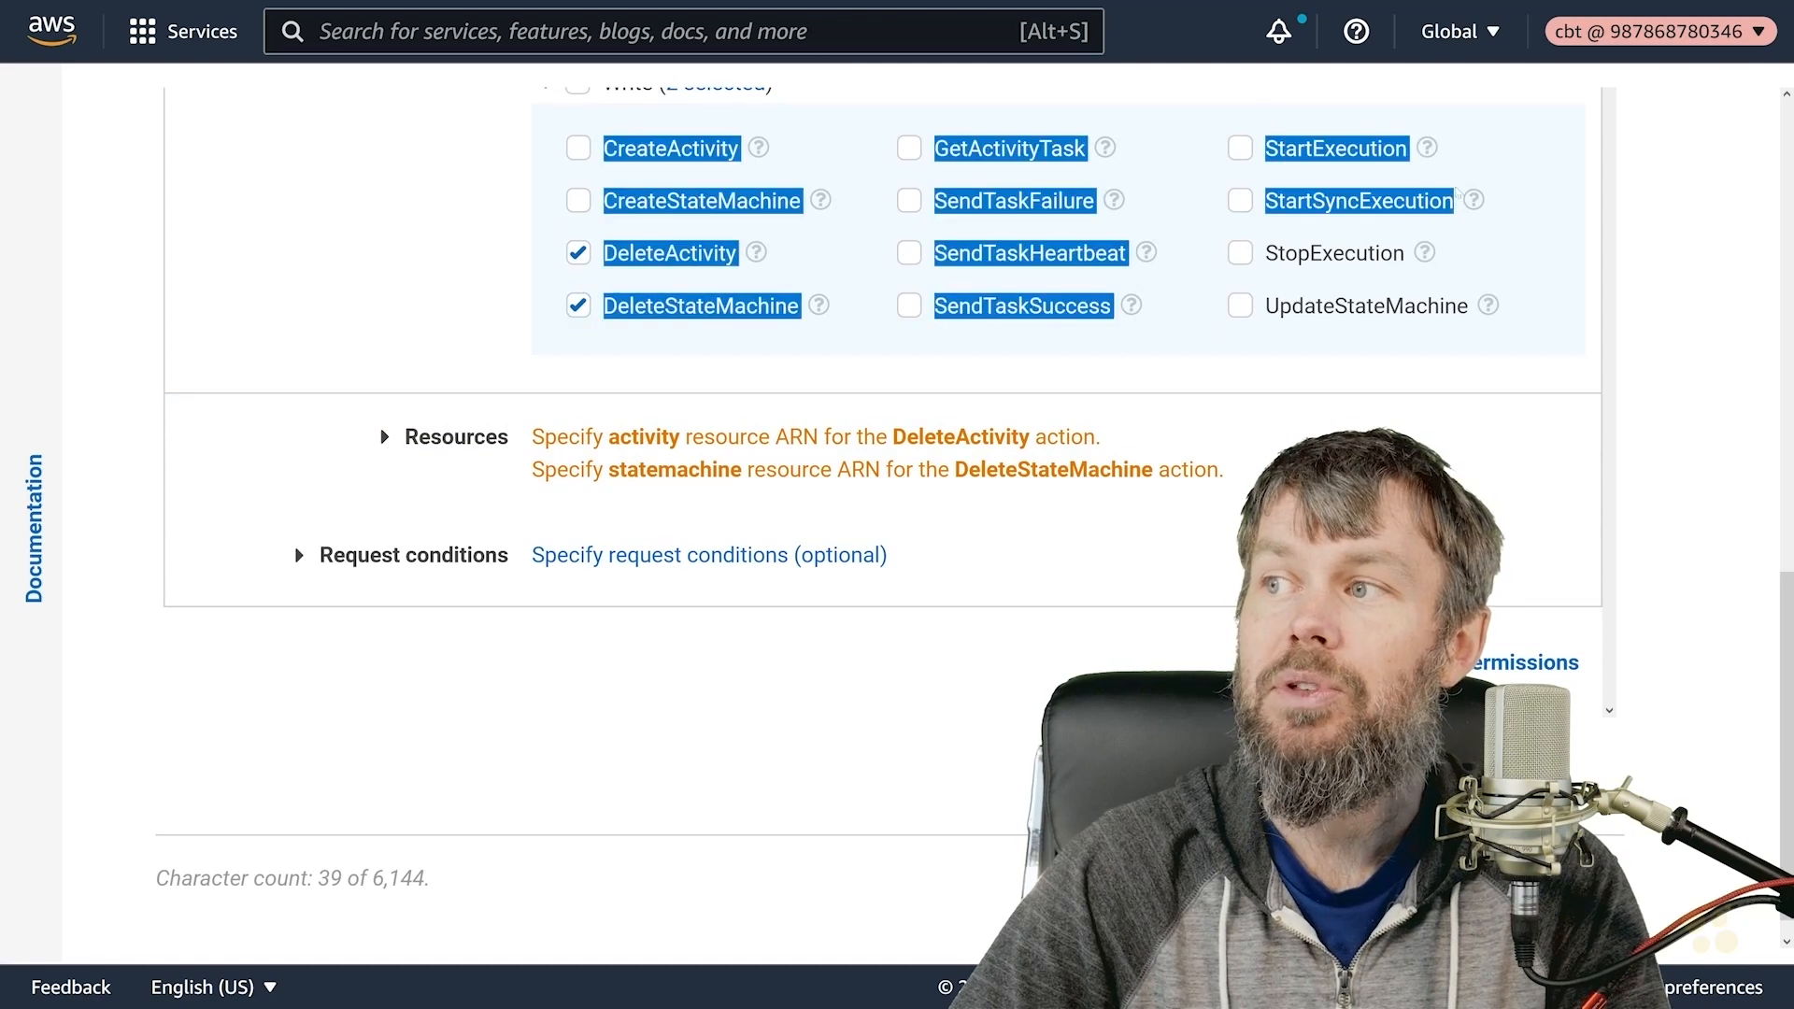
click(1577, 262)
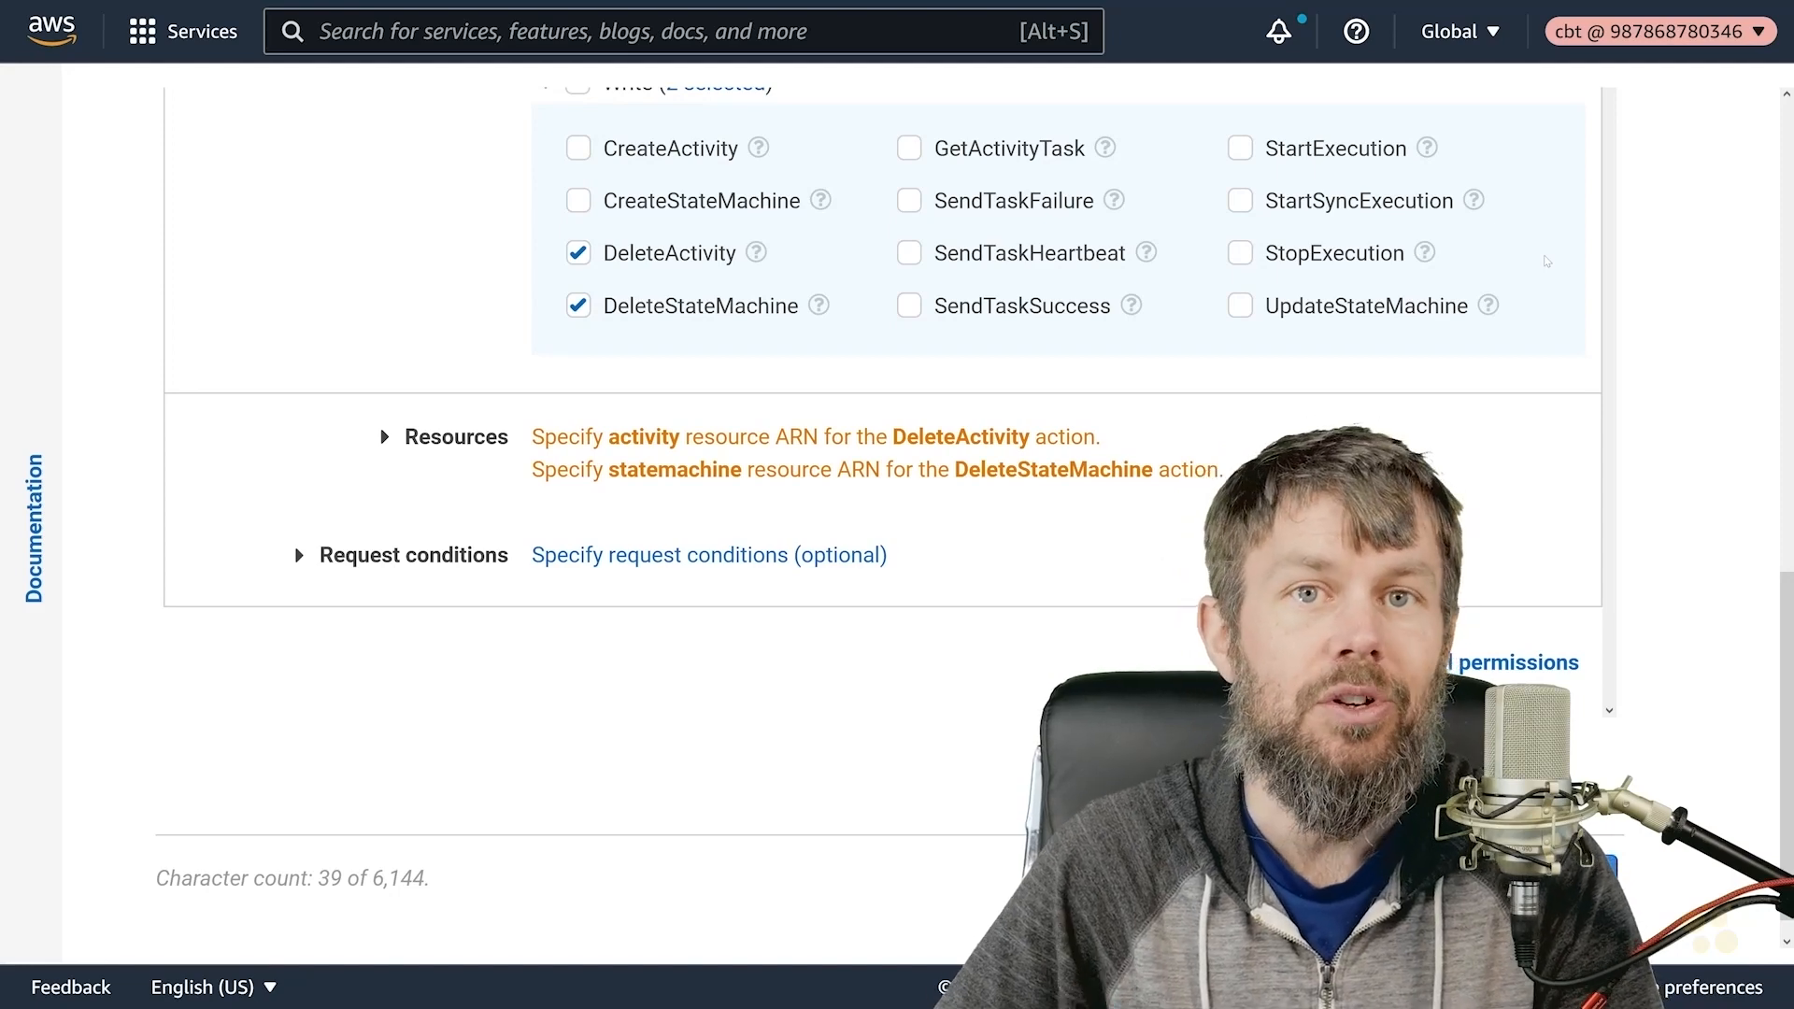
scroll(592, 463, up, 5)
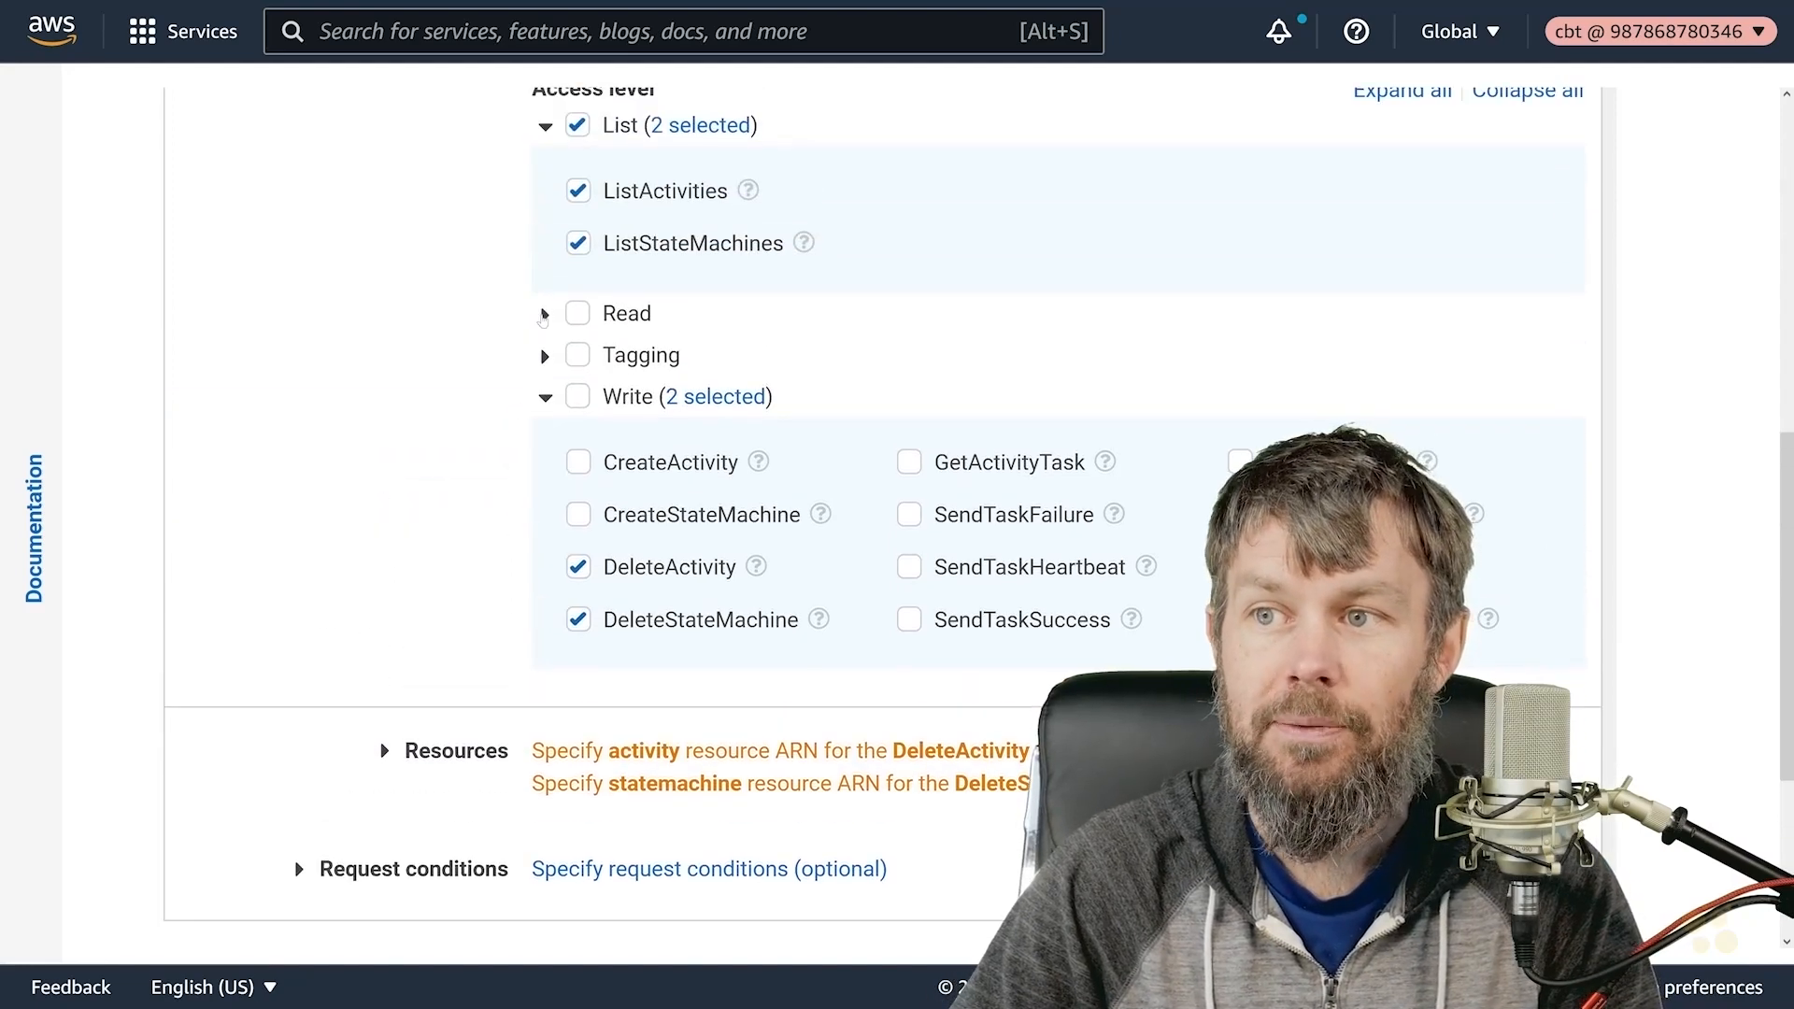
- Expand and collapse the Tagging actions without selecting any
scroll(498, 327, down, 2)
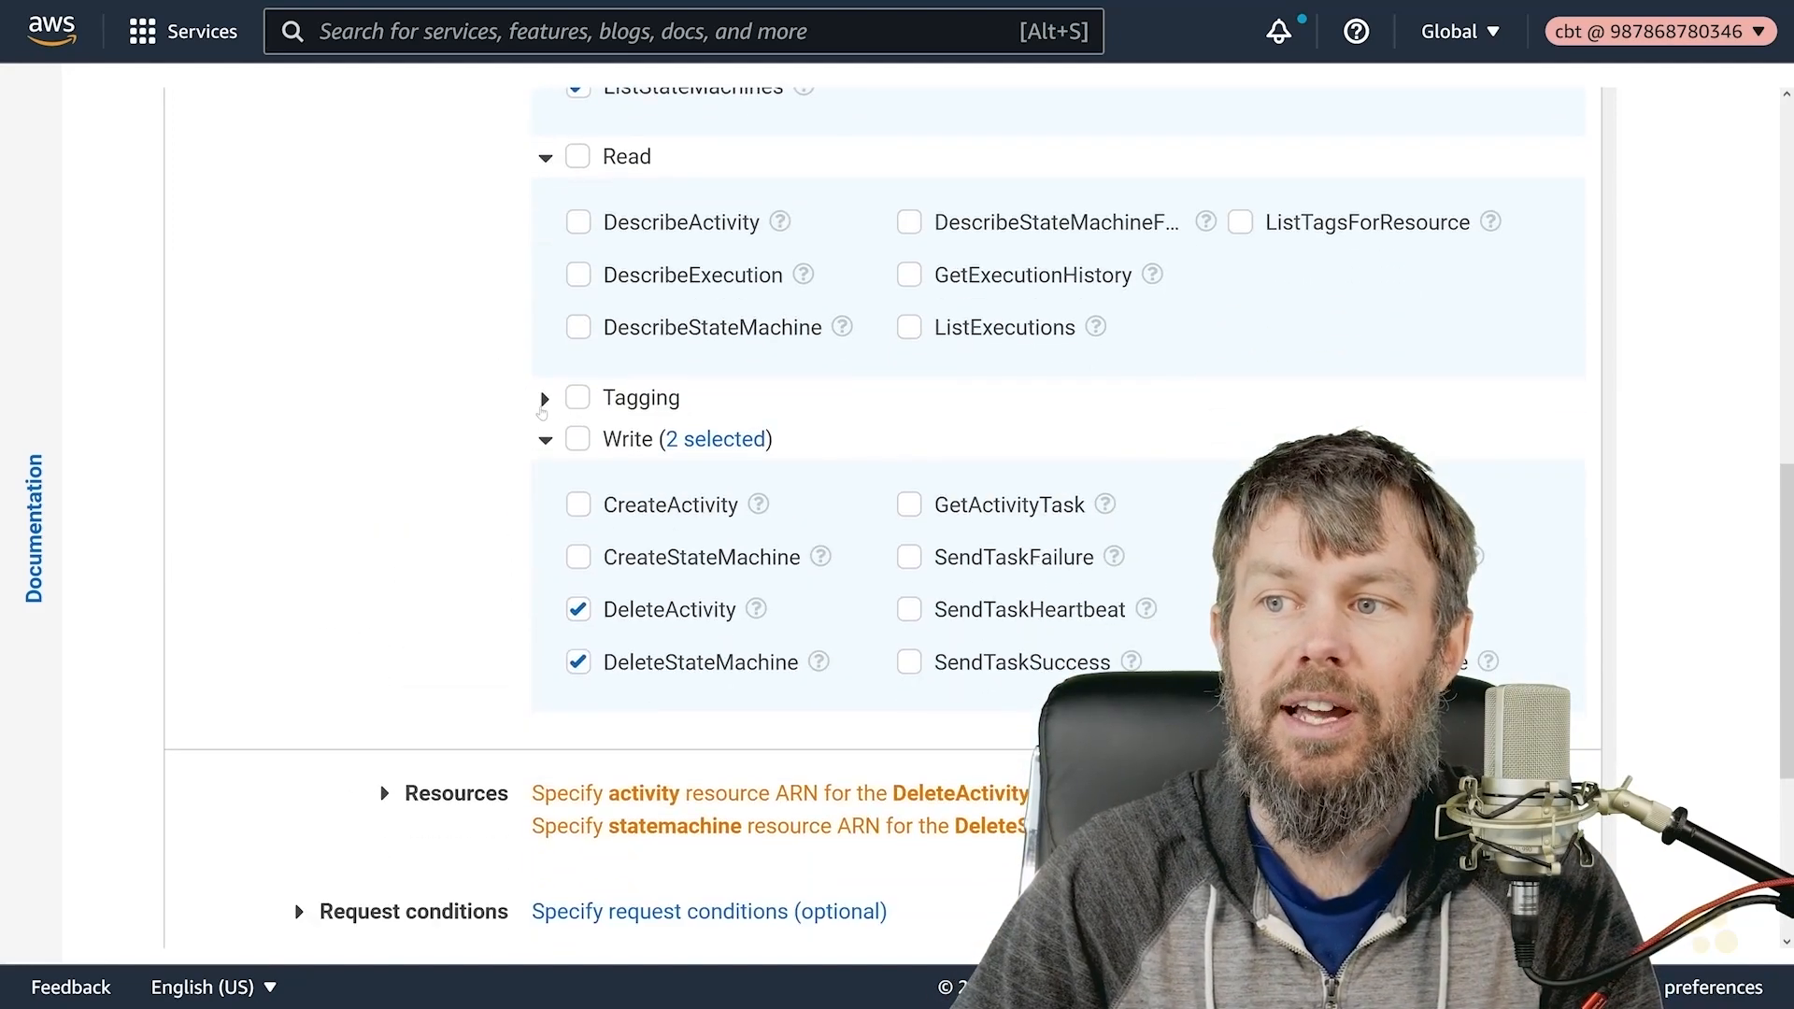
click(545, 400)
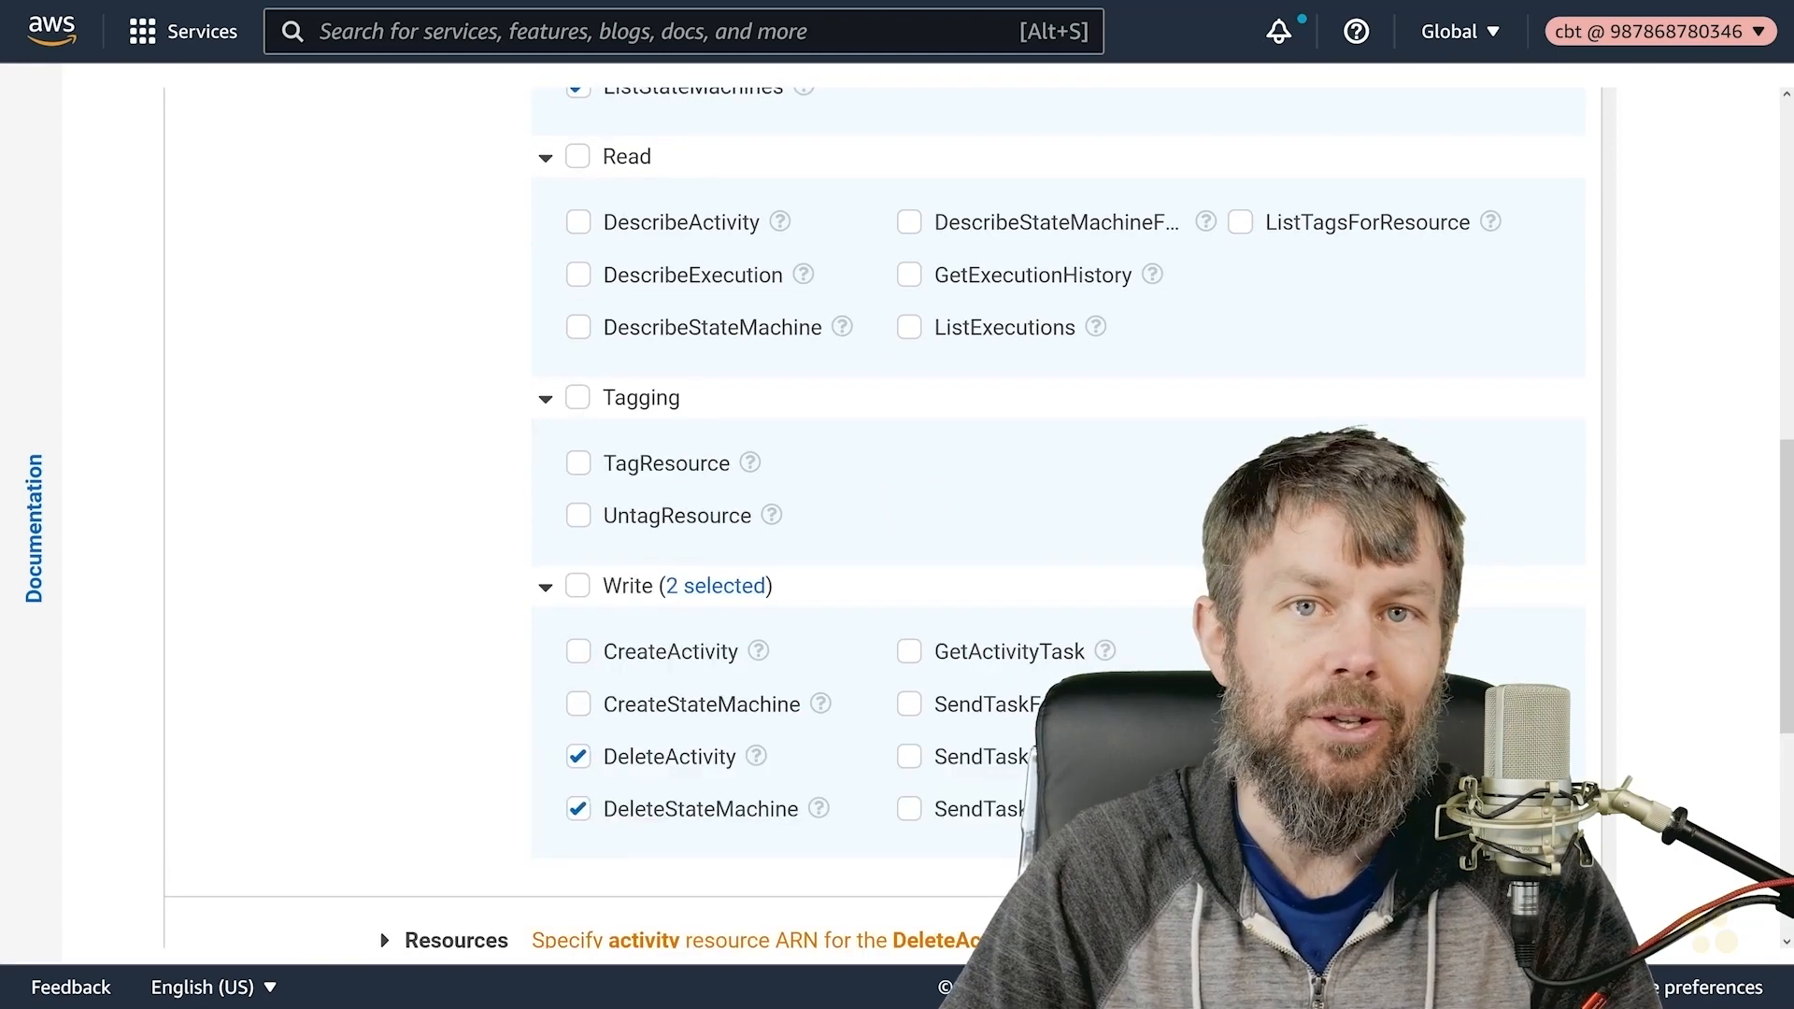
click(552, 404)
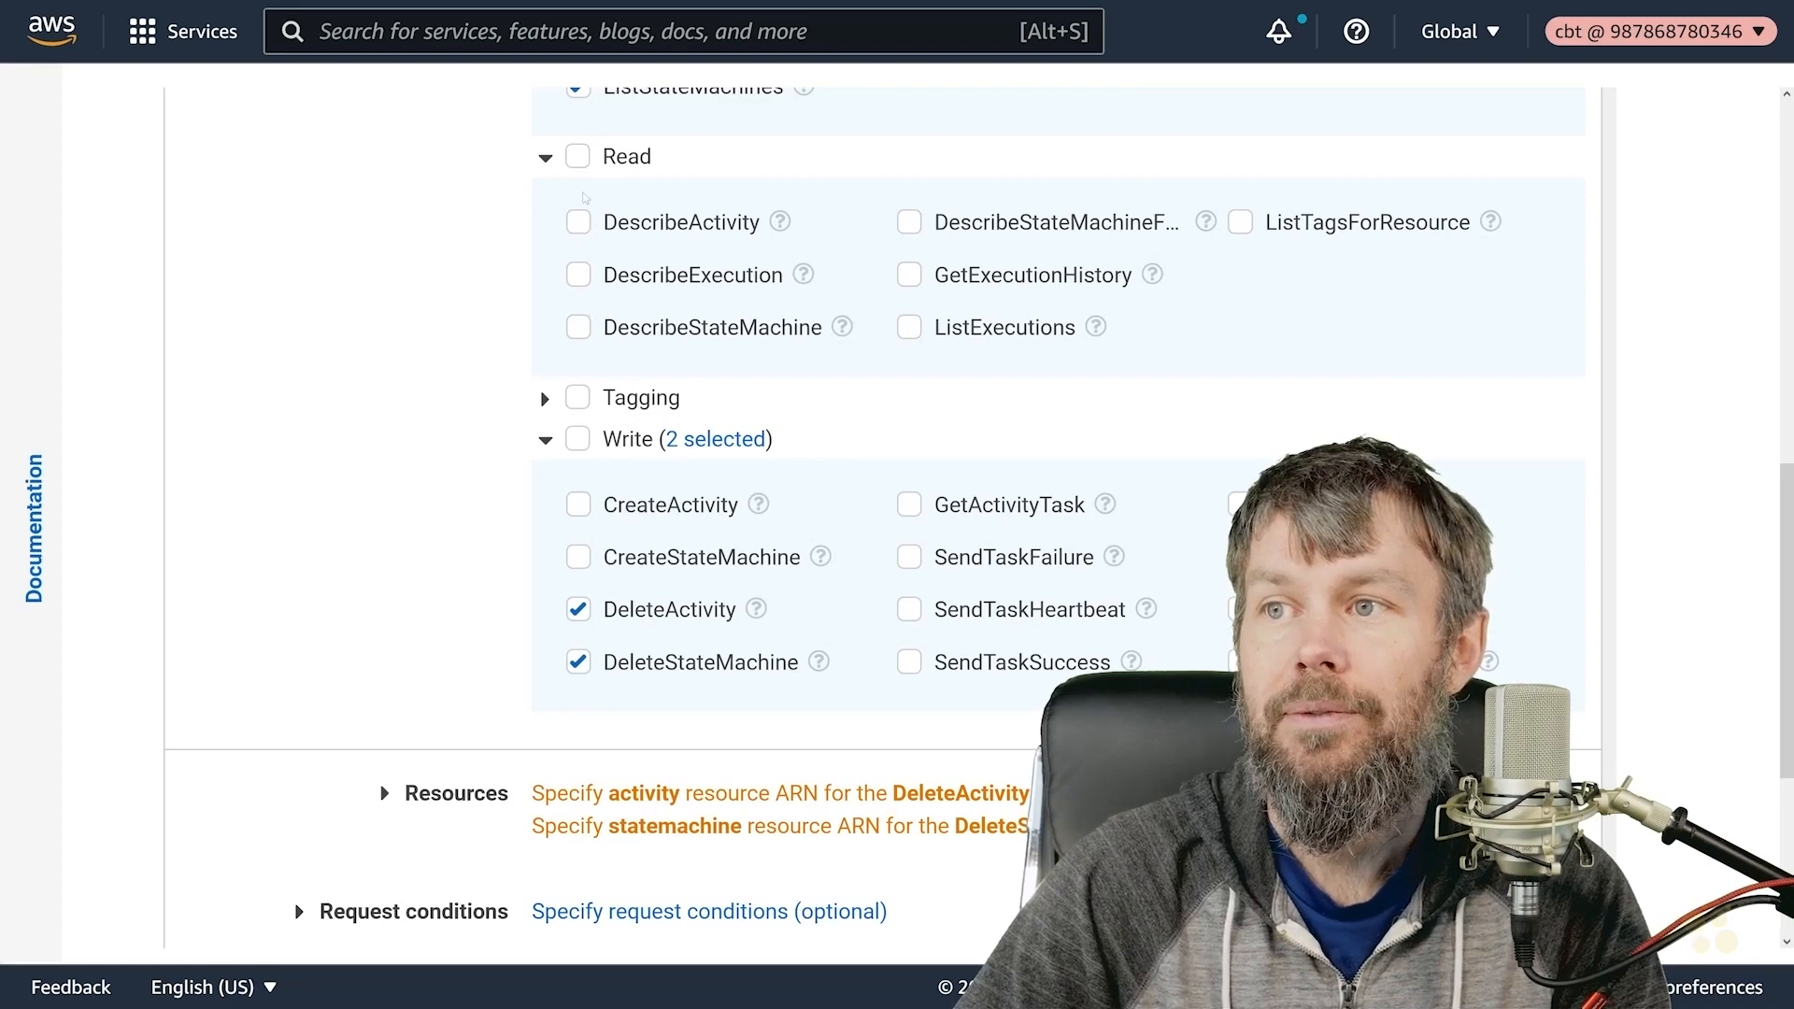
- Allow DescribeStateMachine and DescribeActivity under Read, leaving DescribeExecution unticked
scroll(707, 308, up, 2)
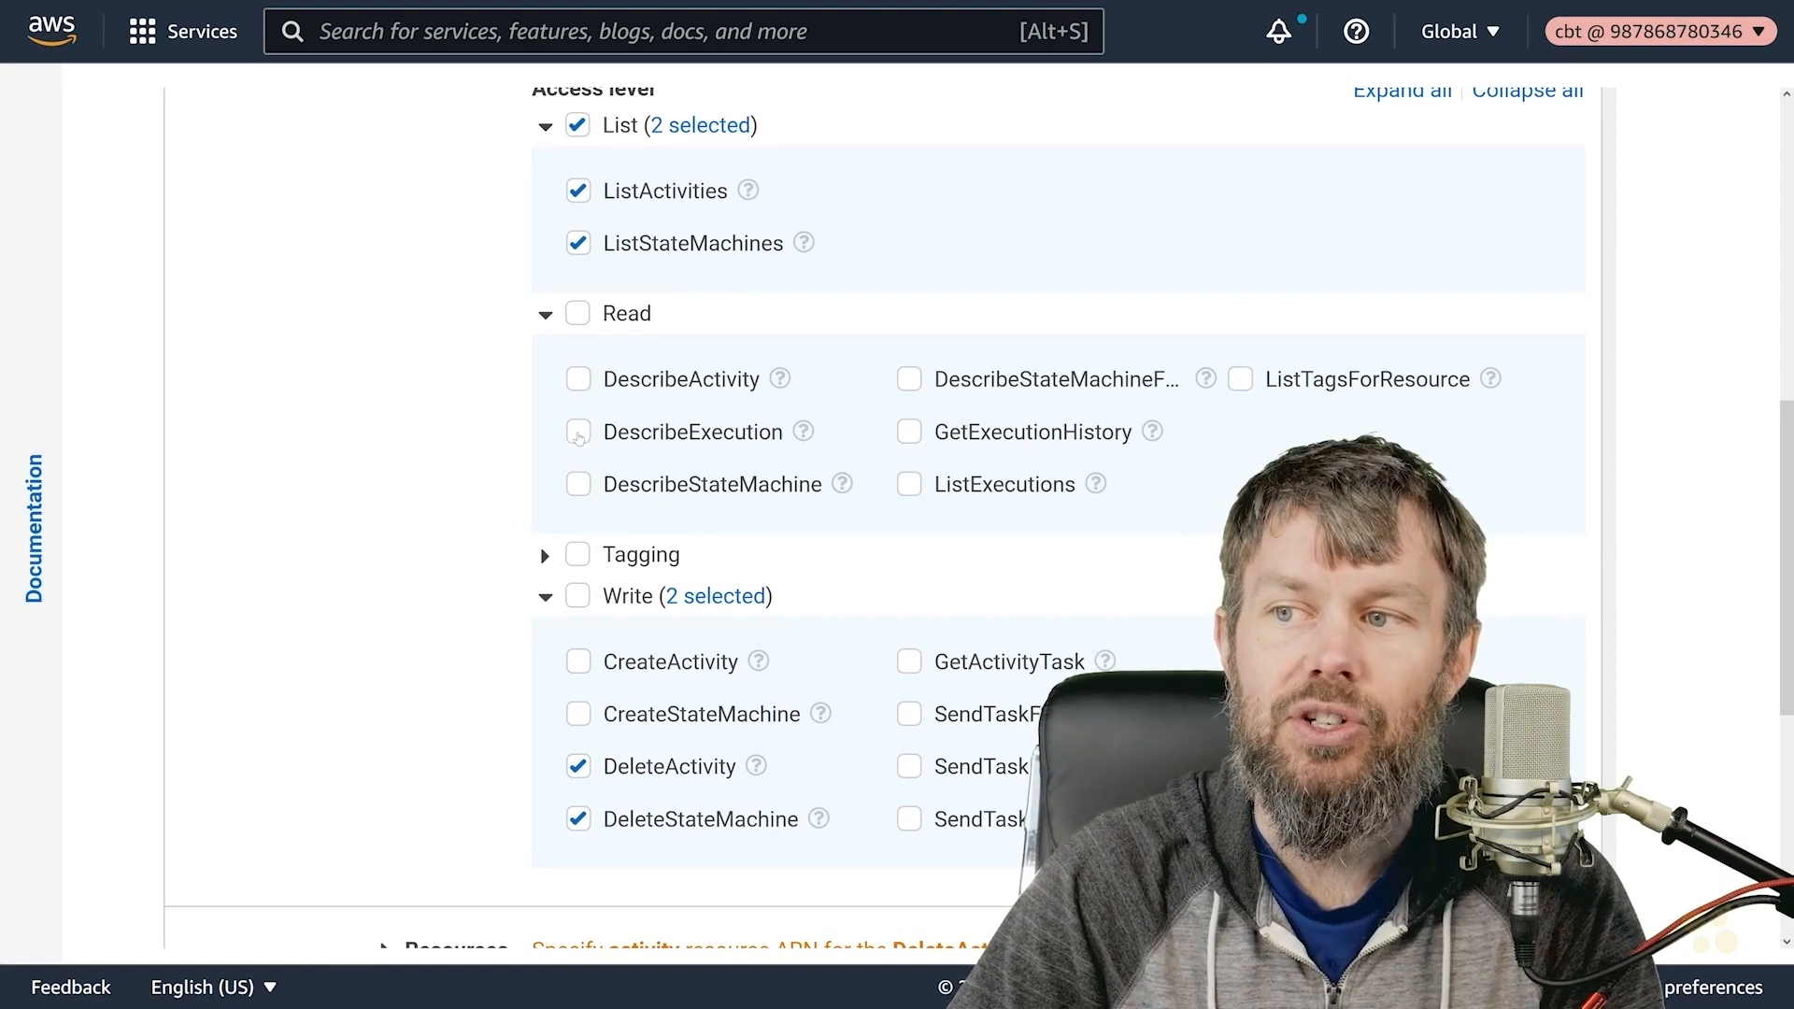
click(583, 435)
scroll(598, 374, down, 2)
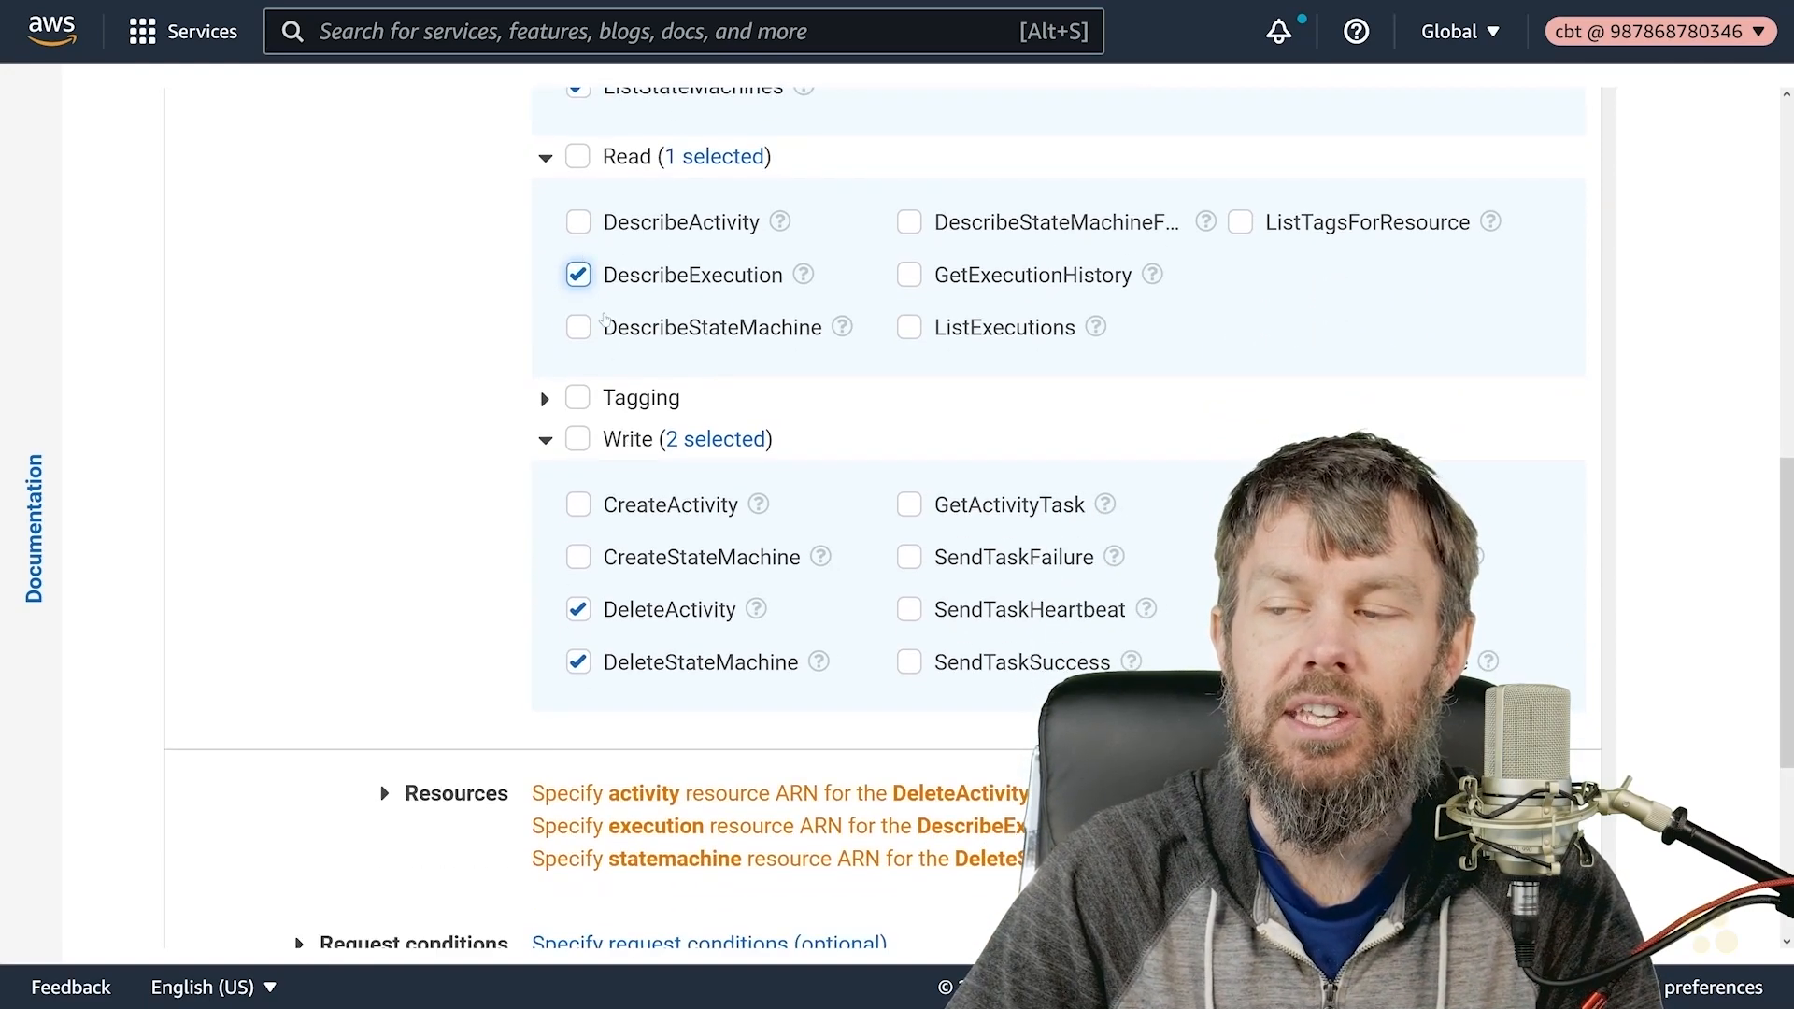
click(579, 275)
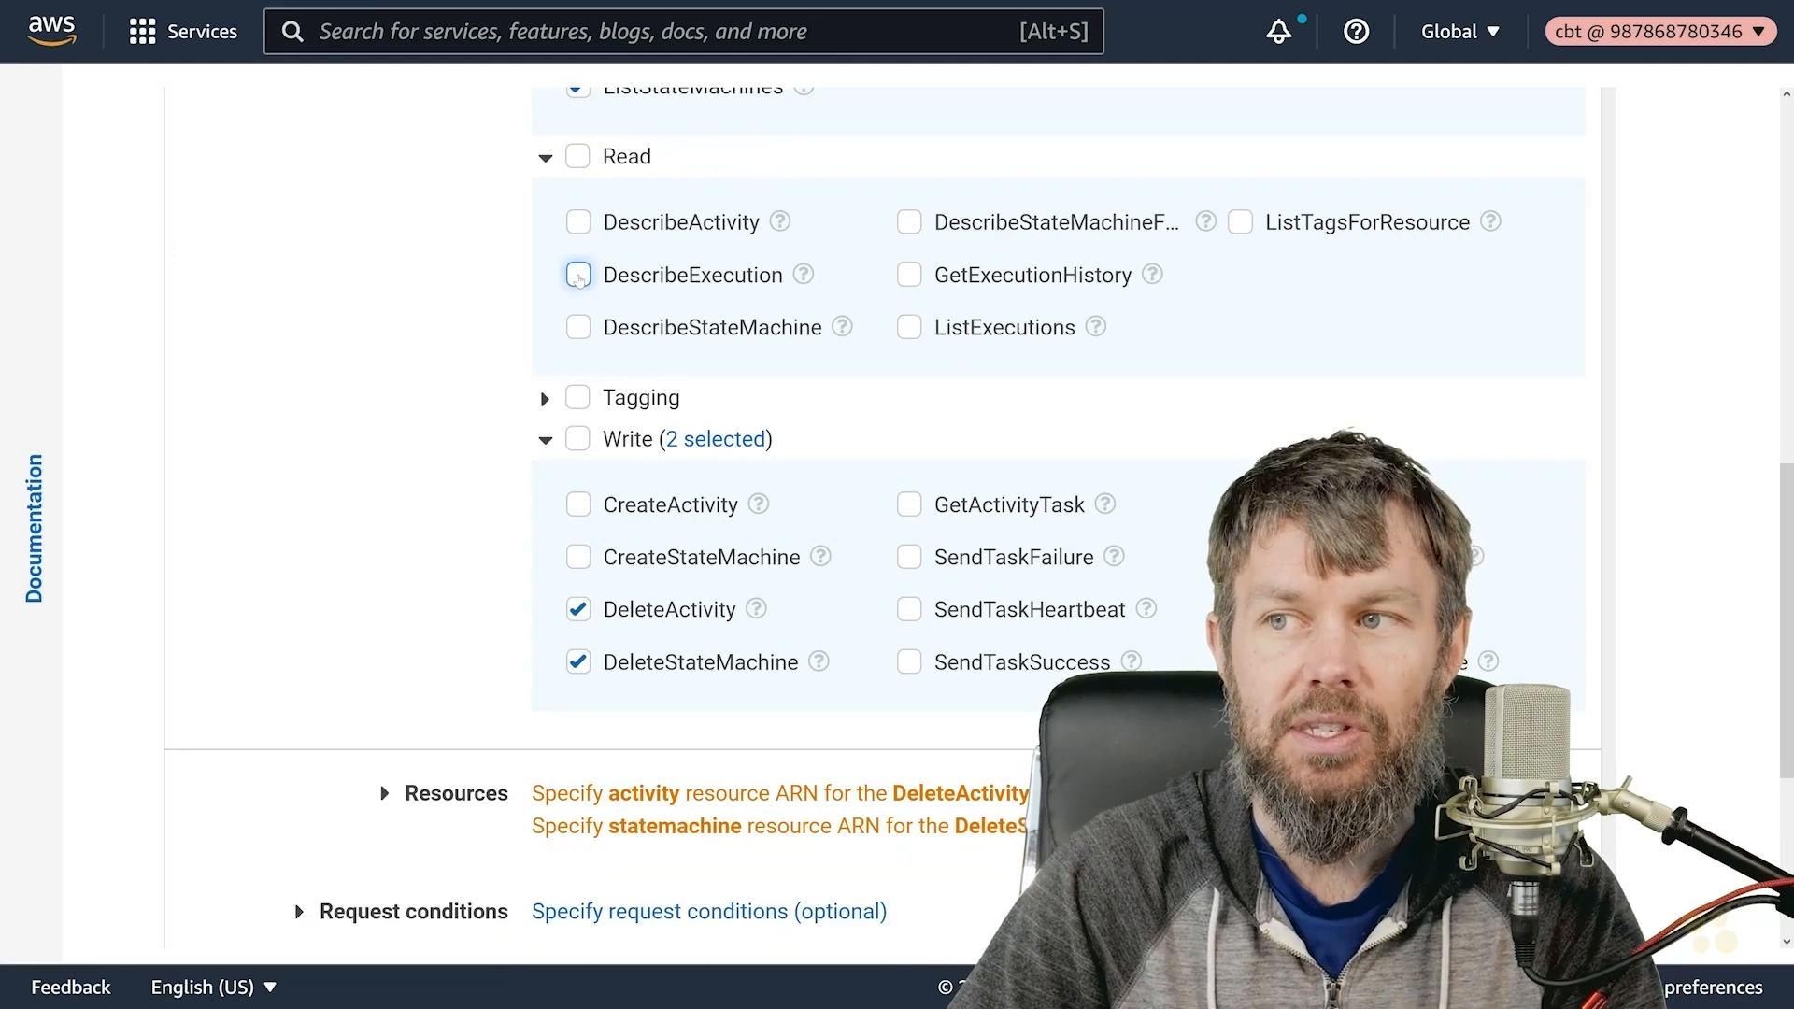
click(580, 329)
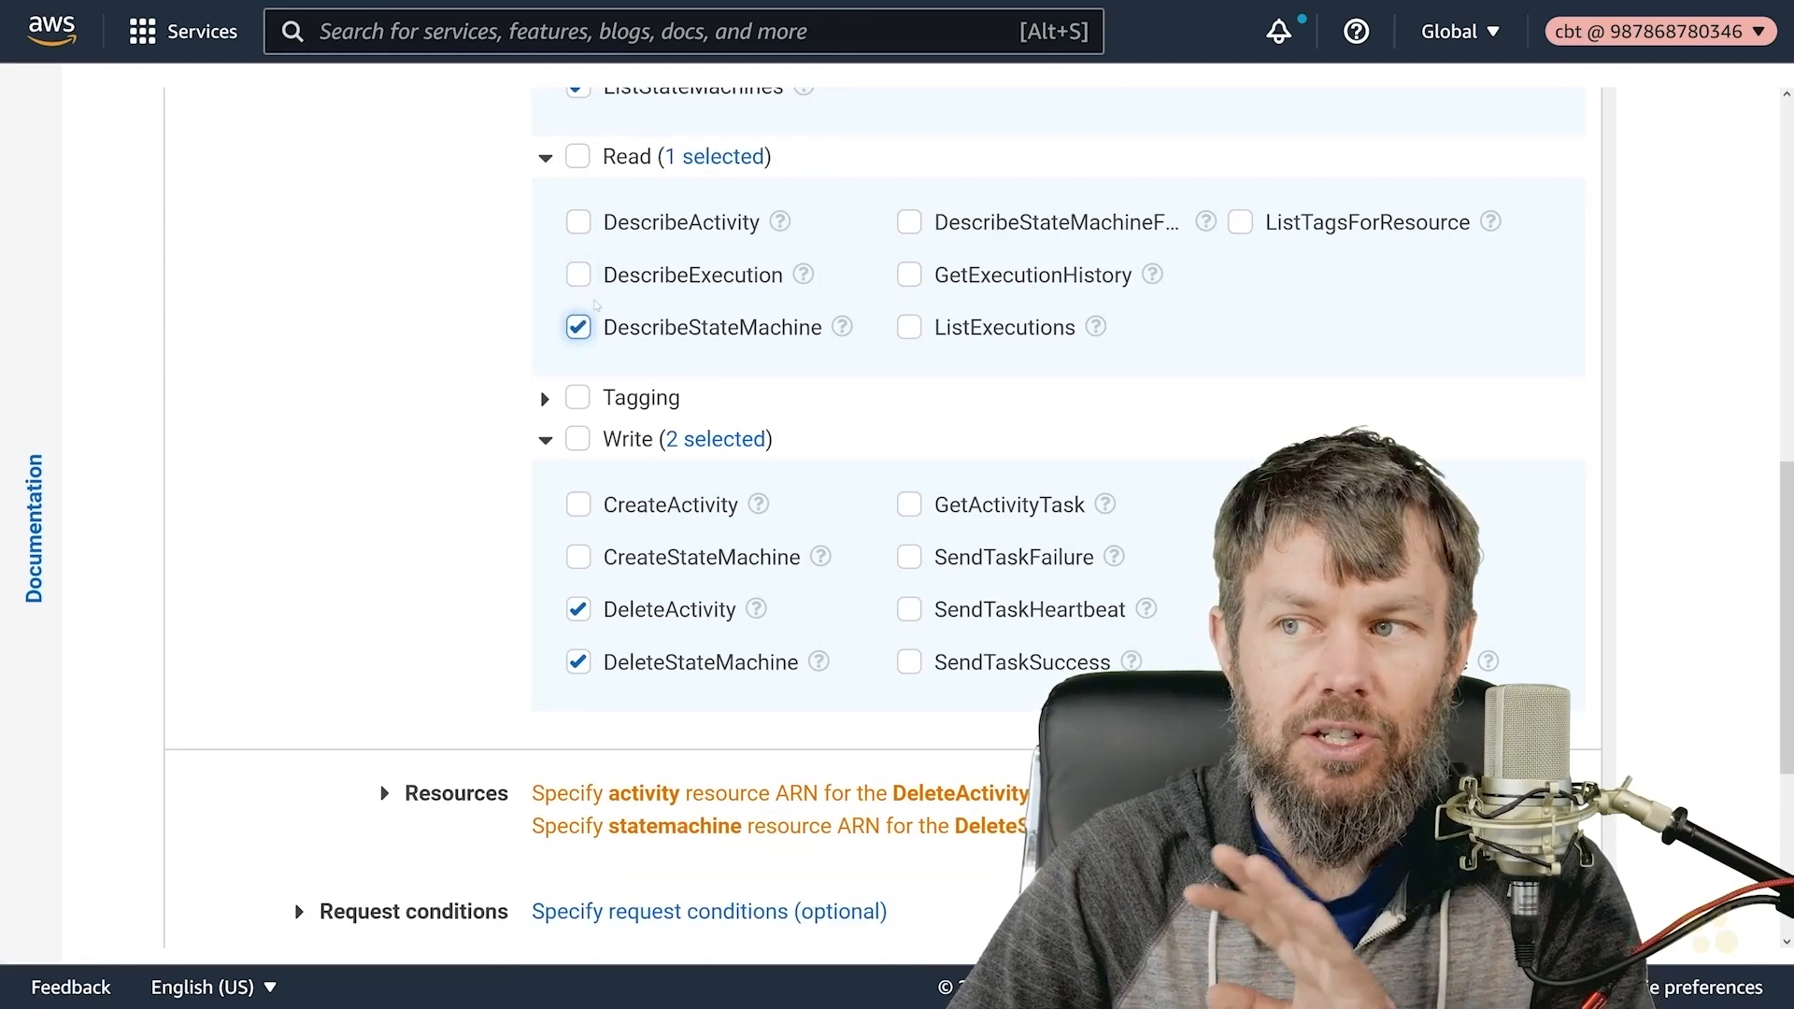
click(579, 226)
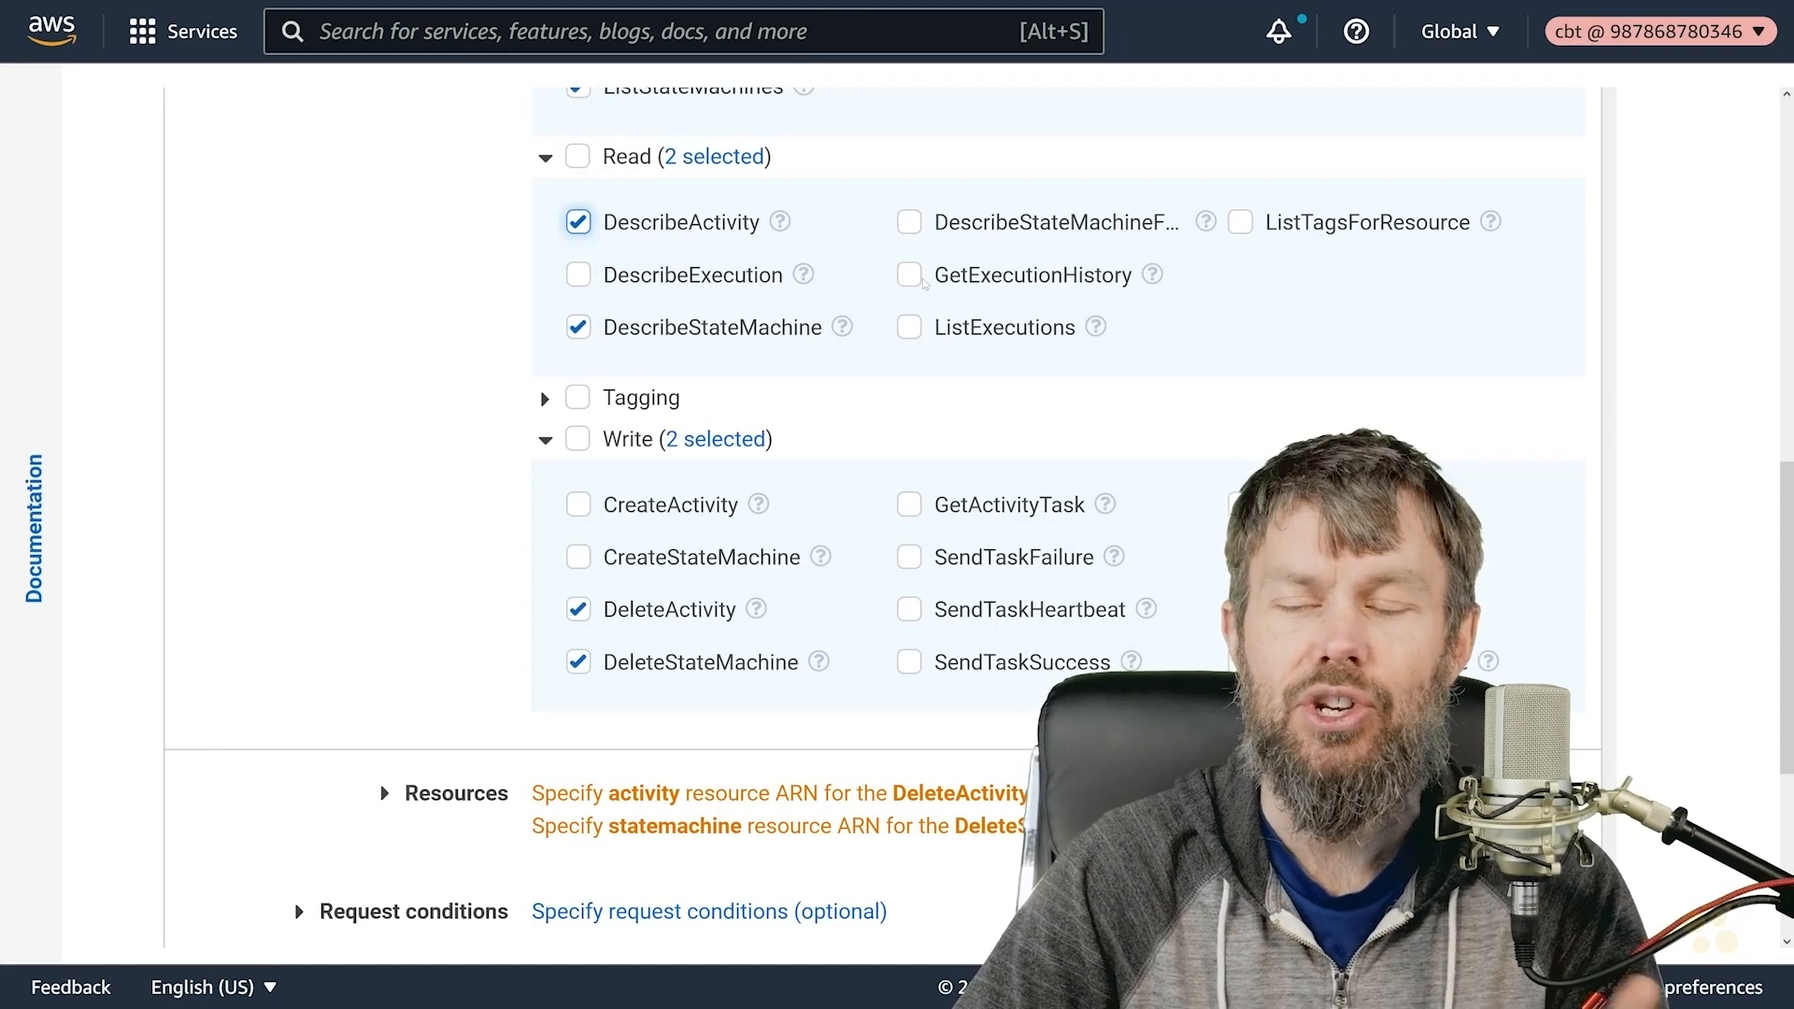
scroll(608, 353, up, 2)
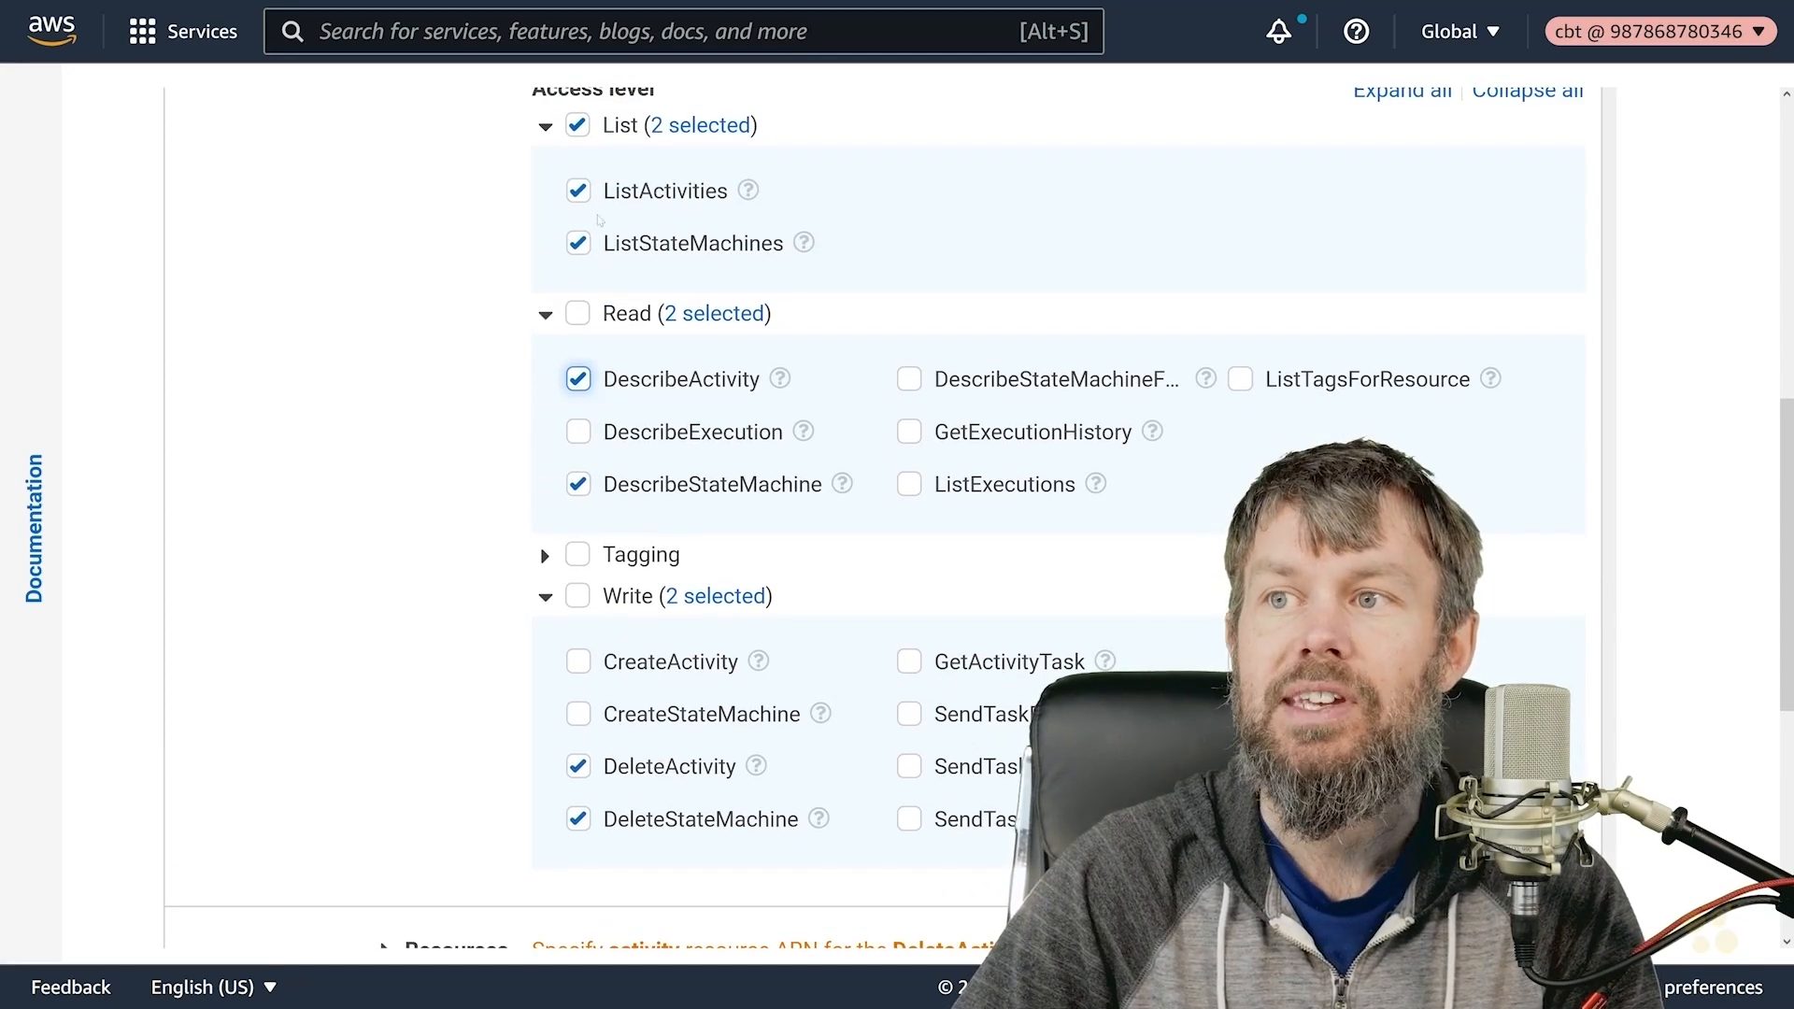
scroll(603, 724, down, 2)
scroll(616, 683, down, 5)
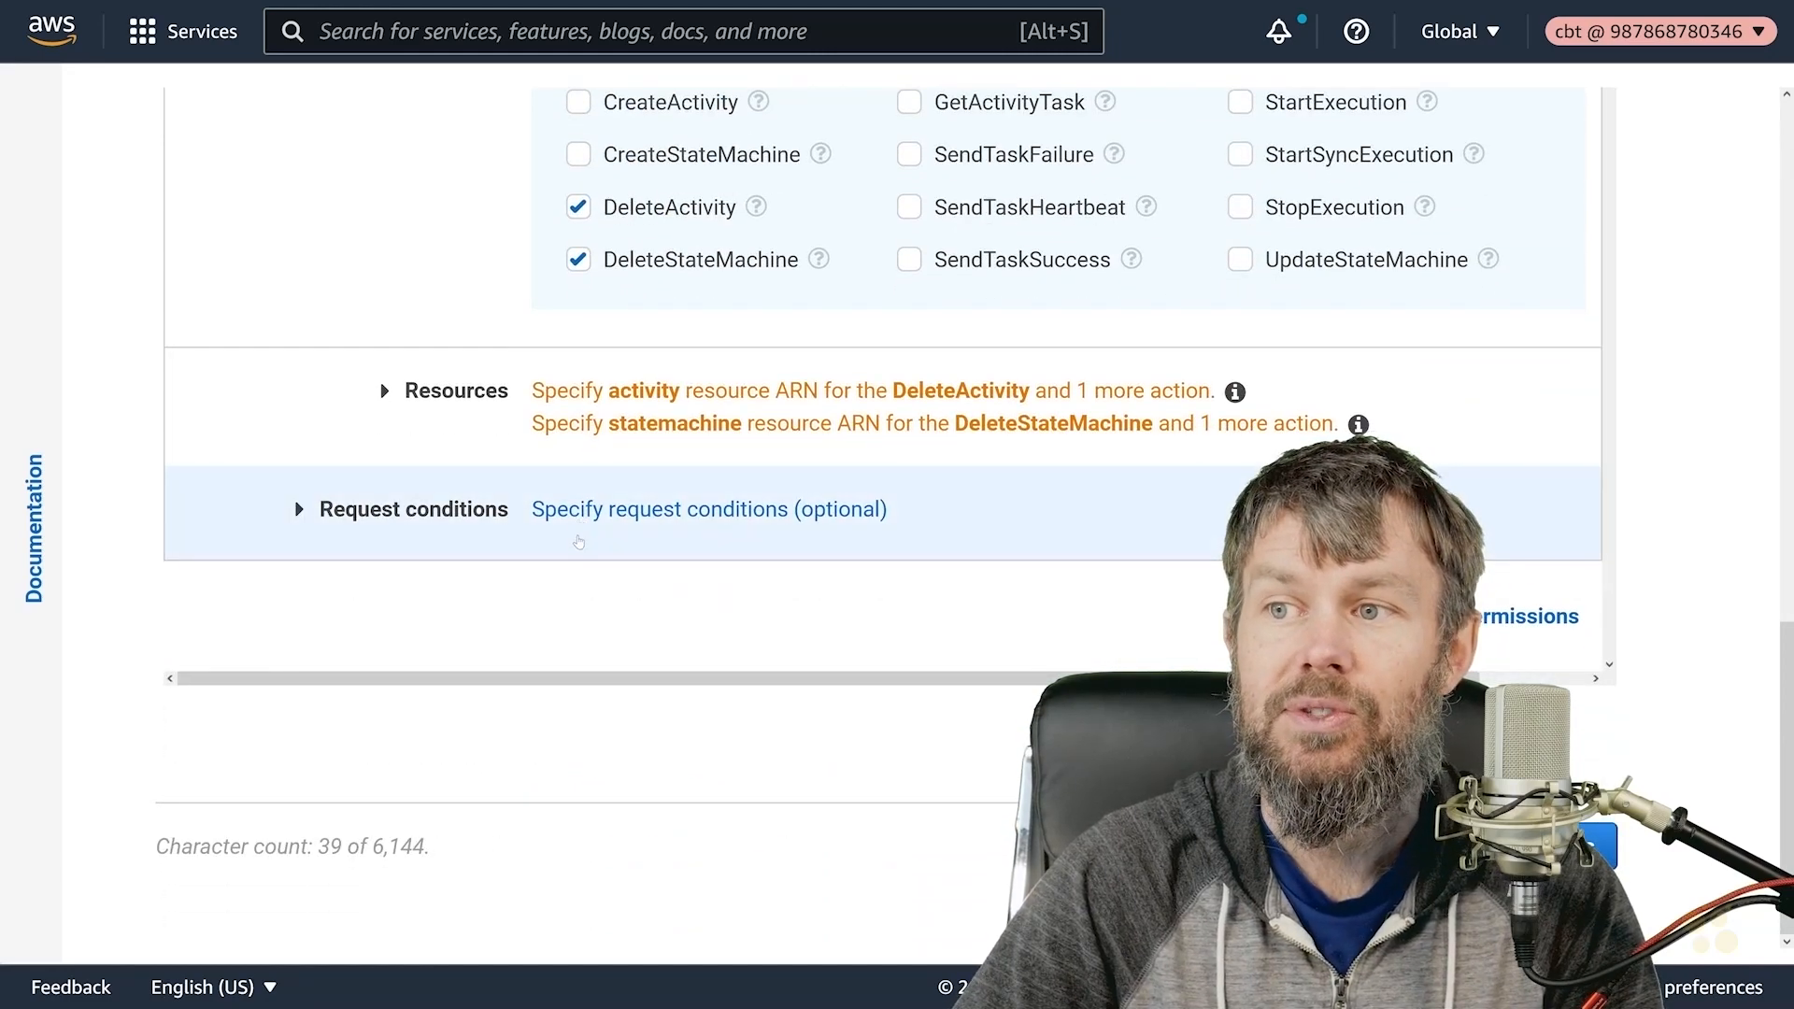
- Apply the six Step Functions actions to all resources and collapse the actions summary
click(470, 408)
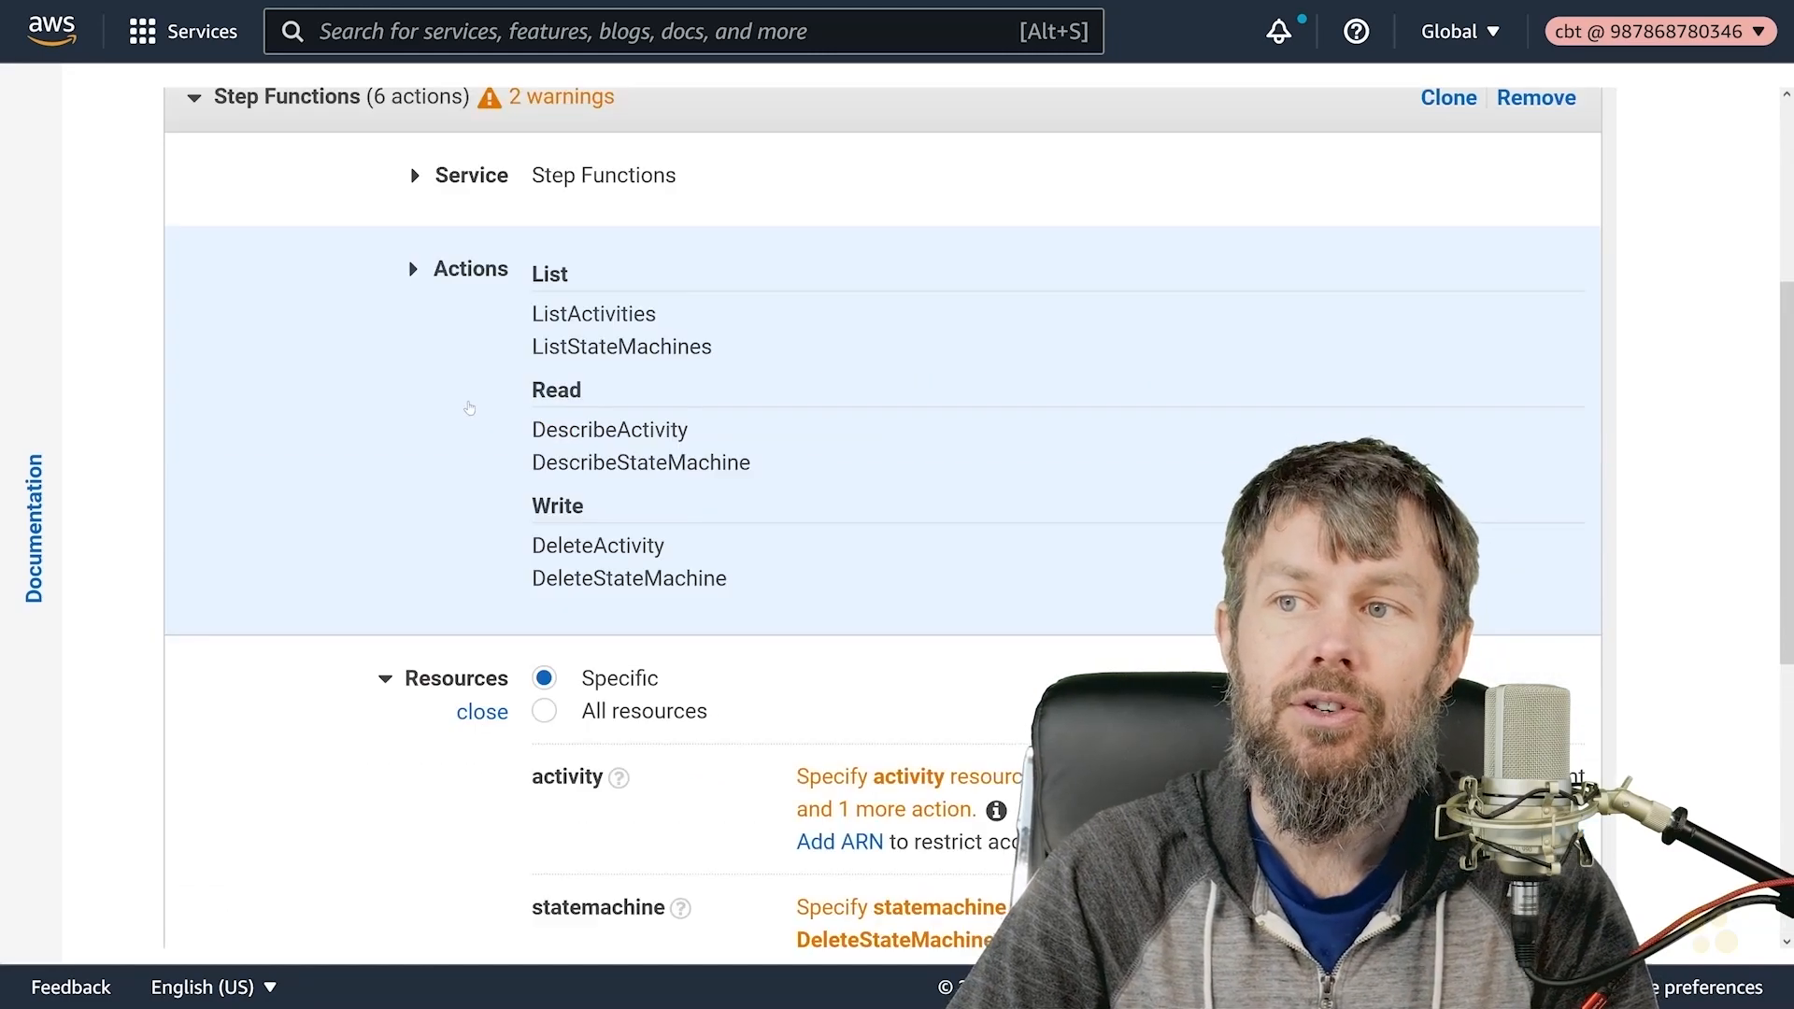
scroll(468, 429, down, 5)
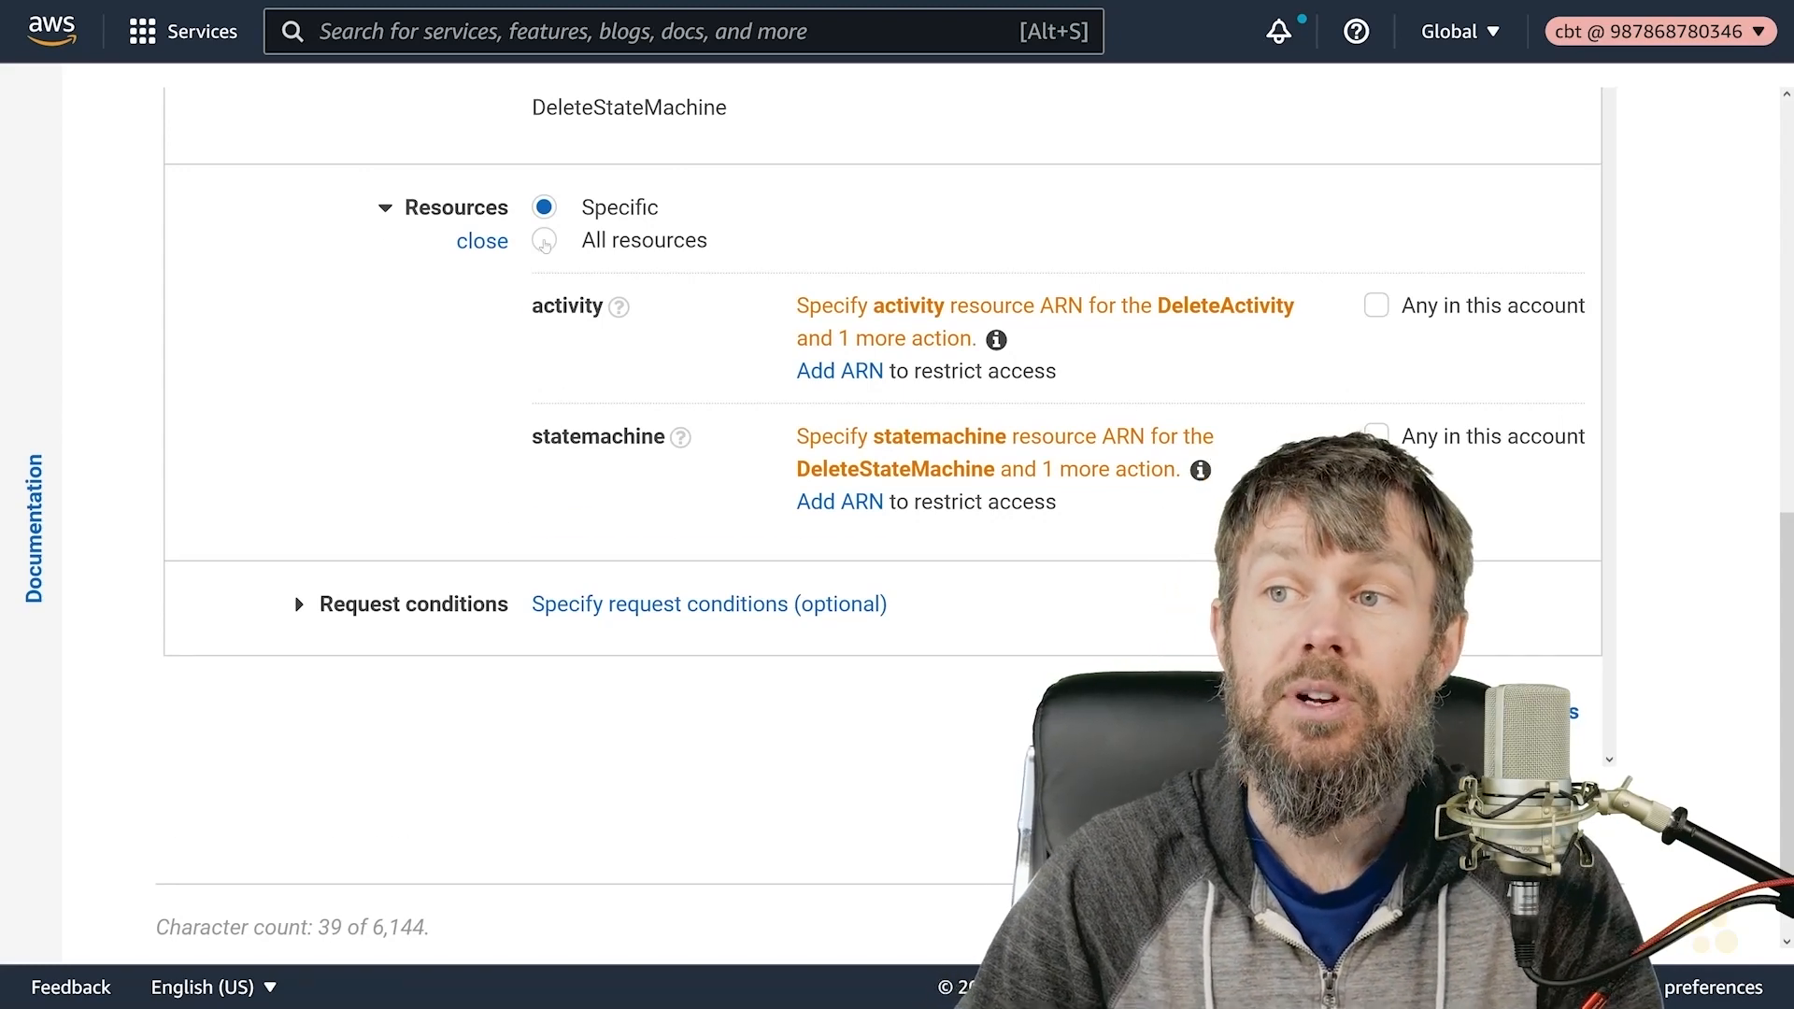
click(545, 241)
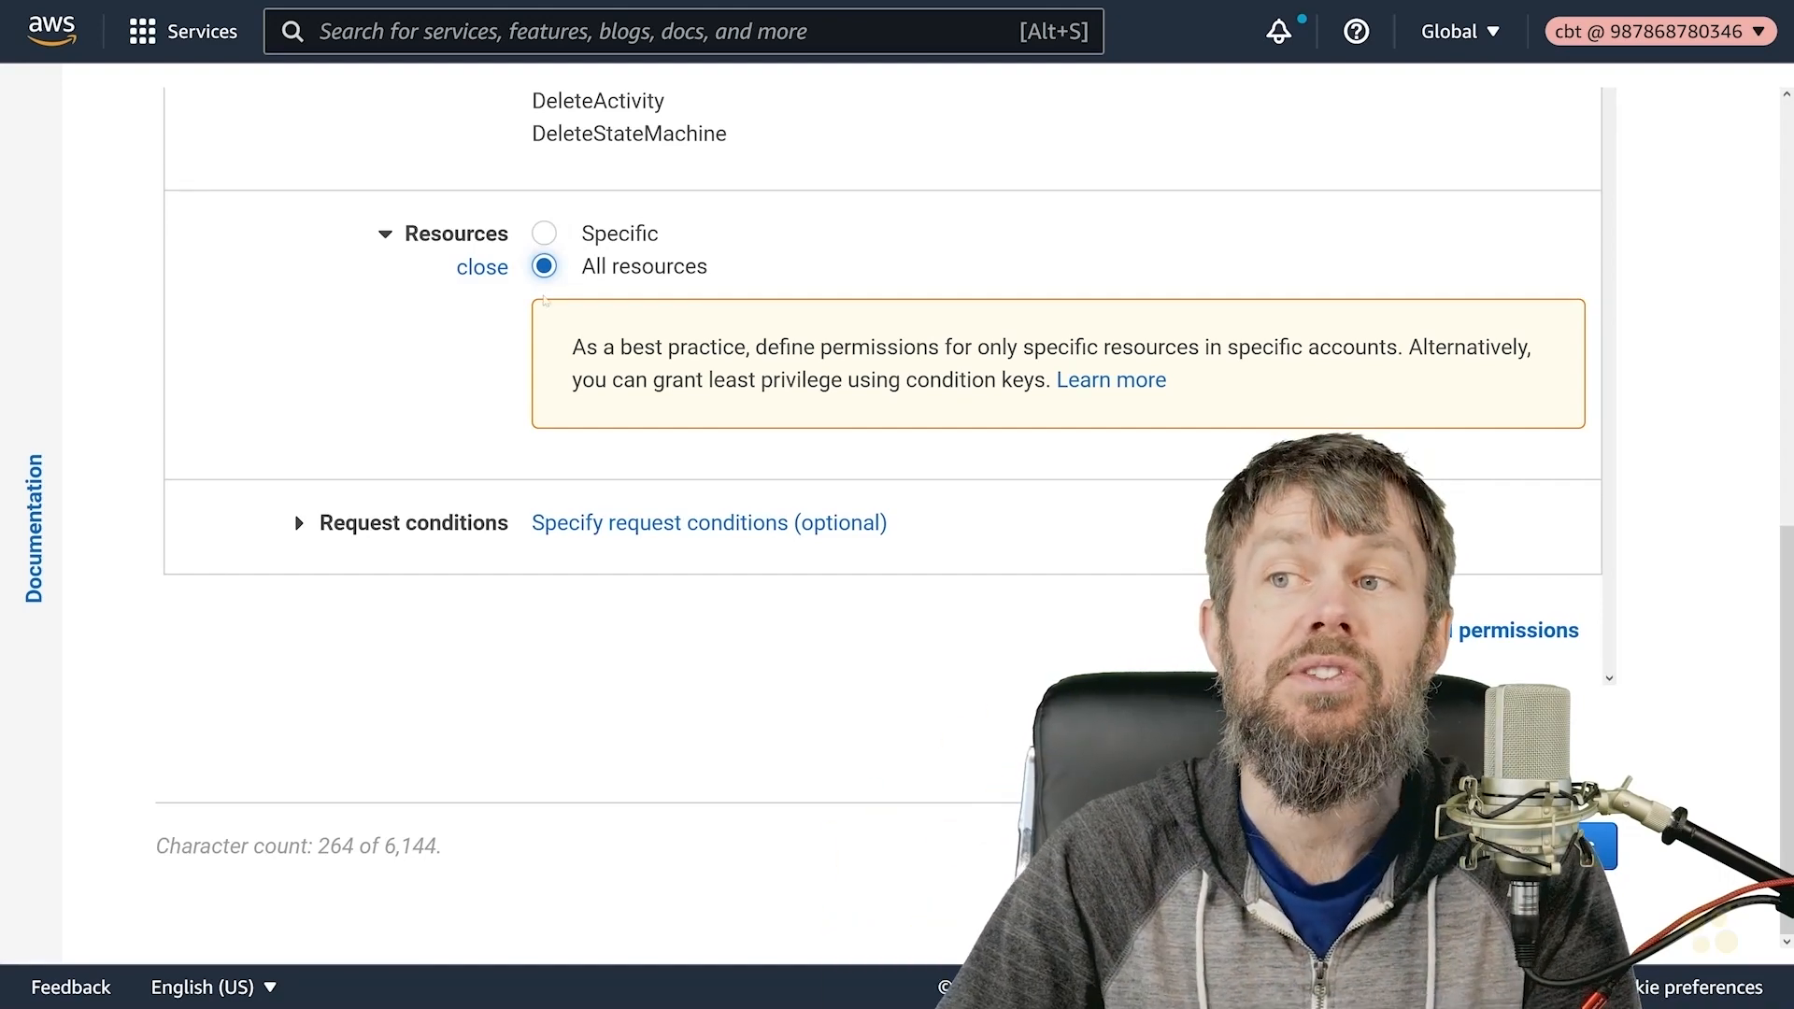
scroll(545, 245, up, 5)
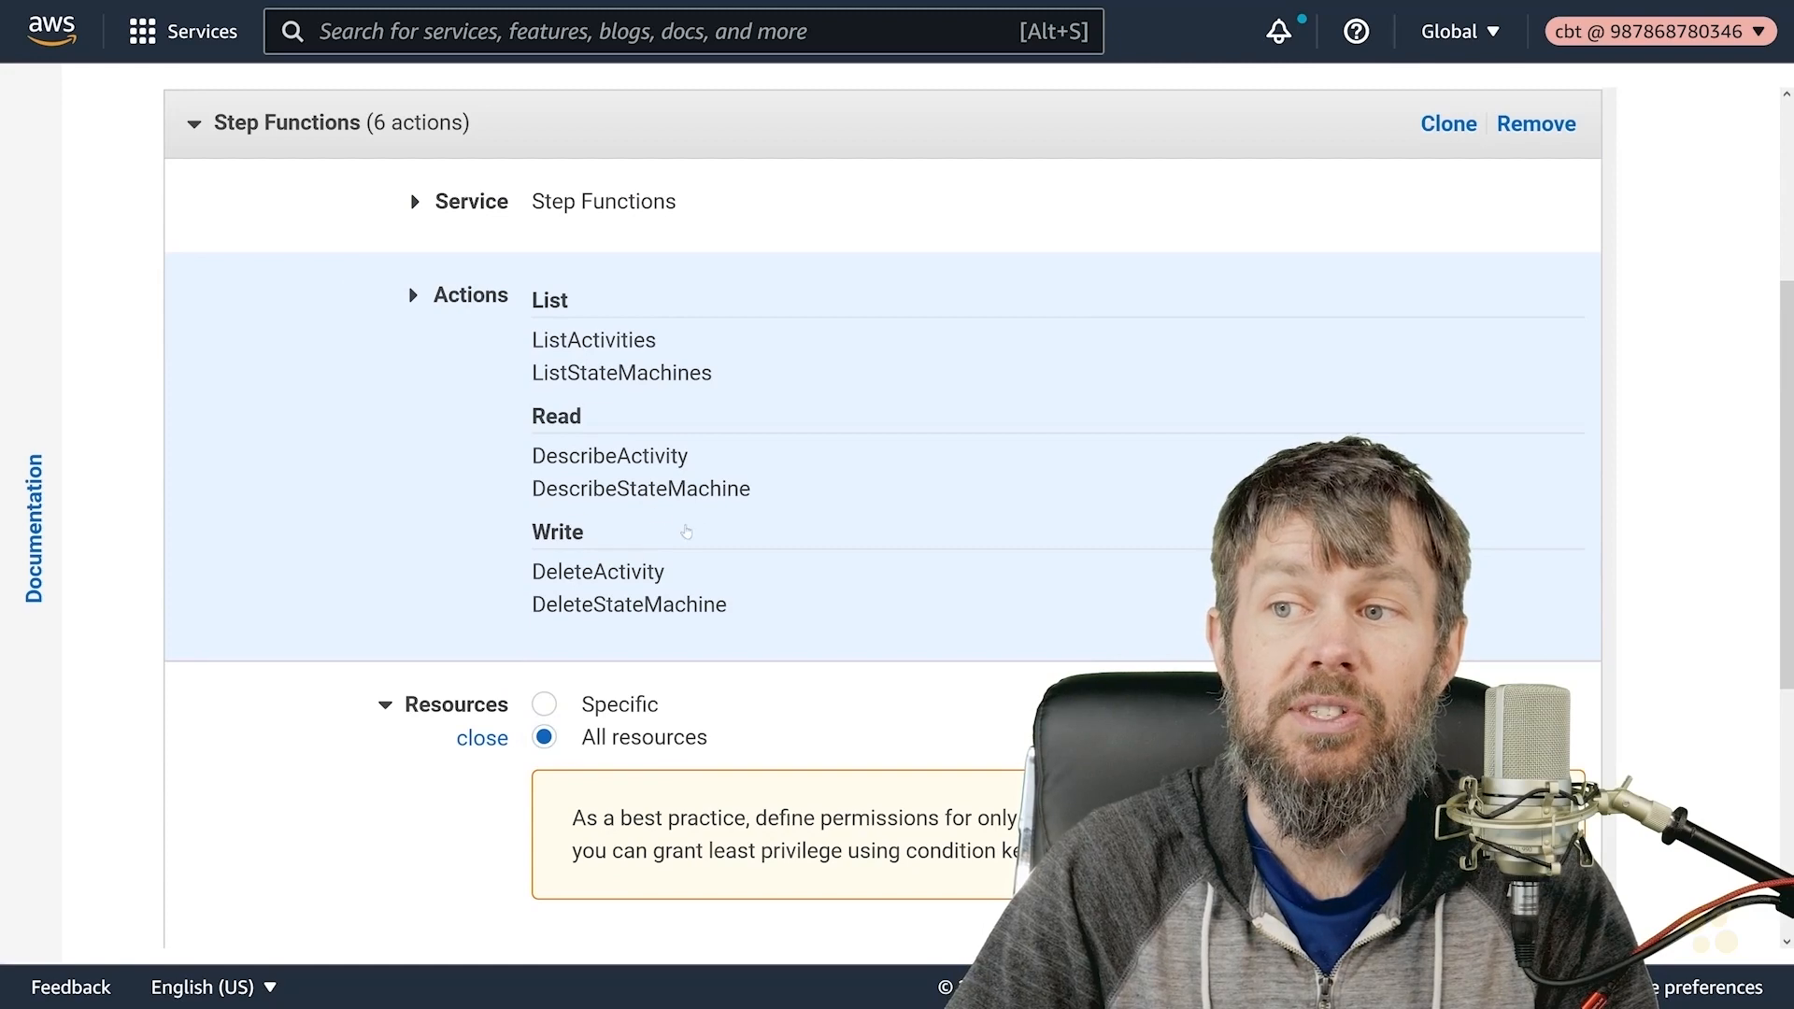
click(275, 429)
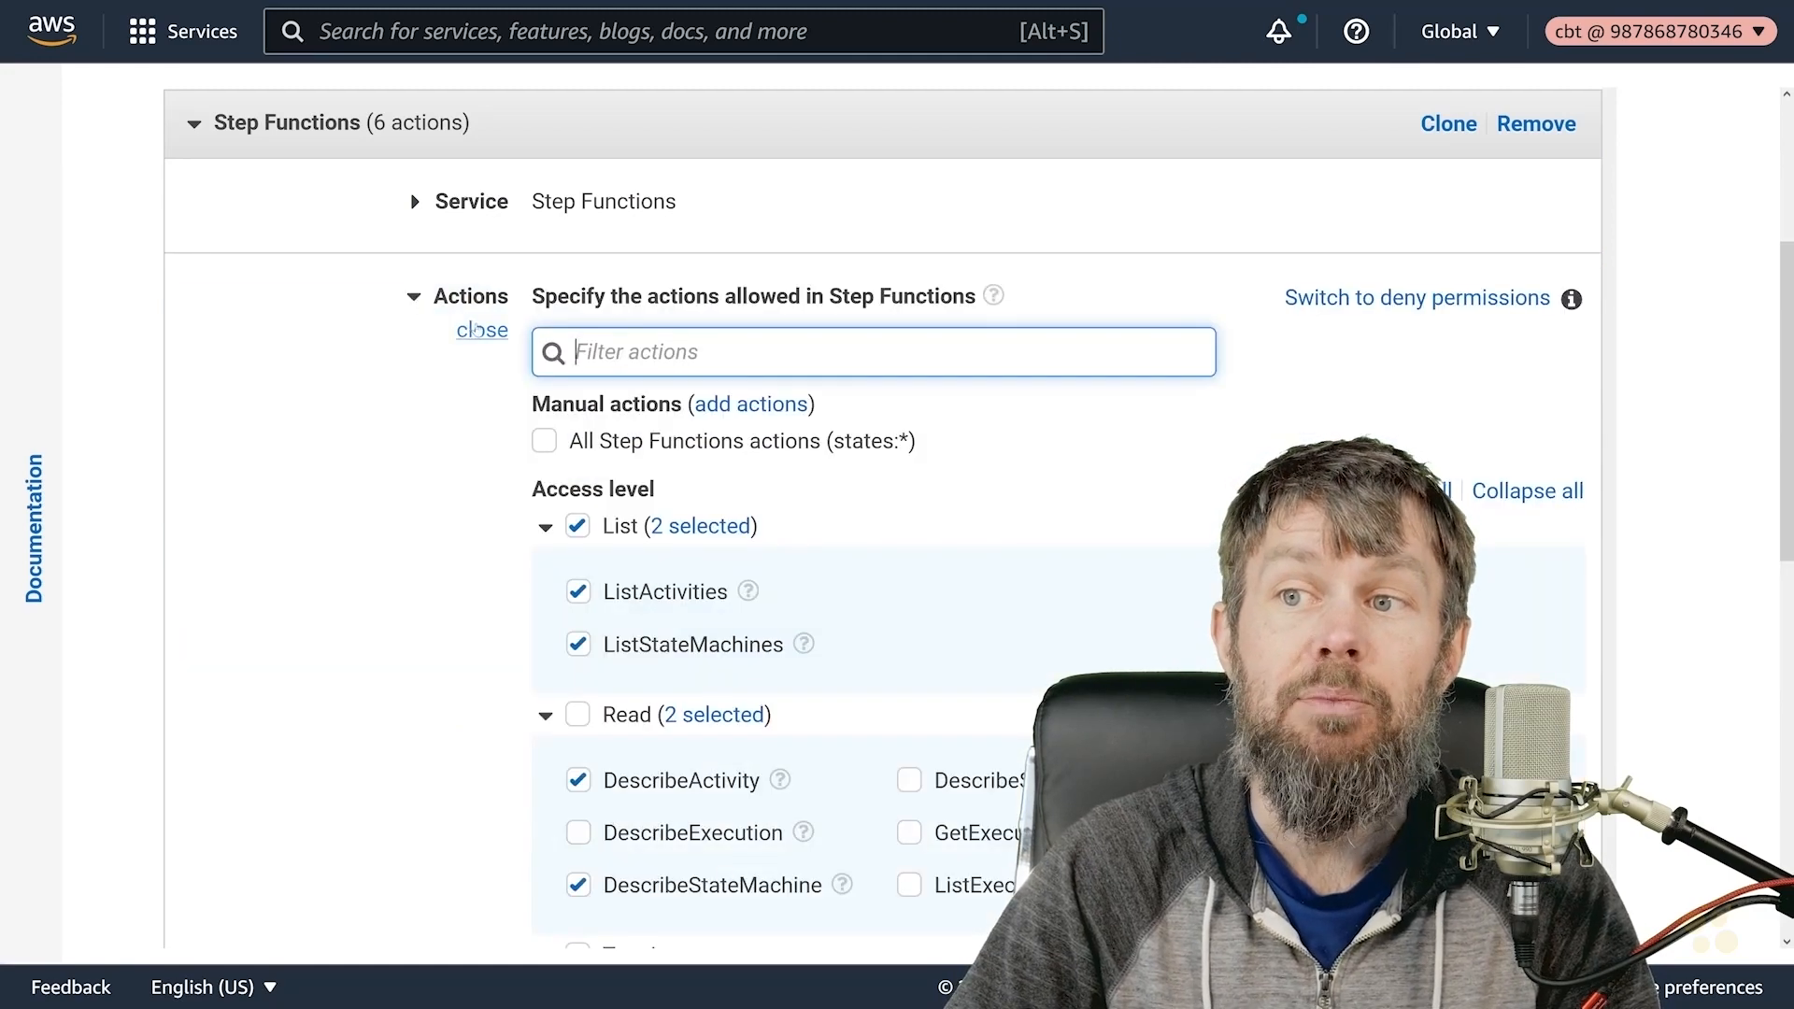
click(481, 331)
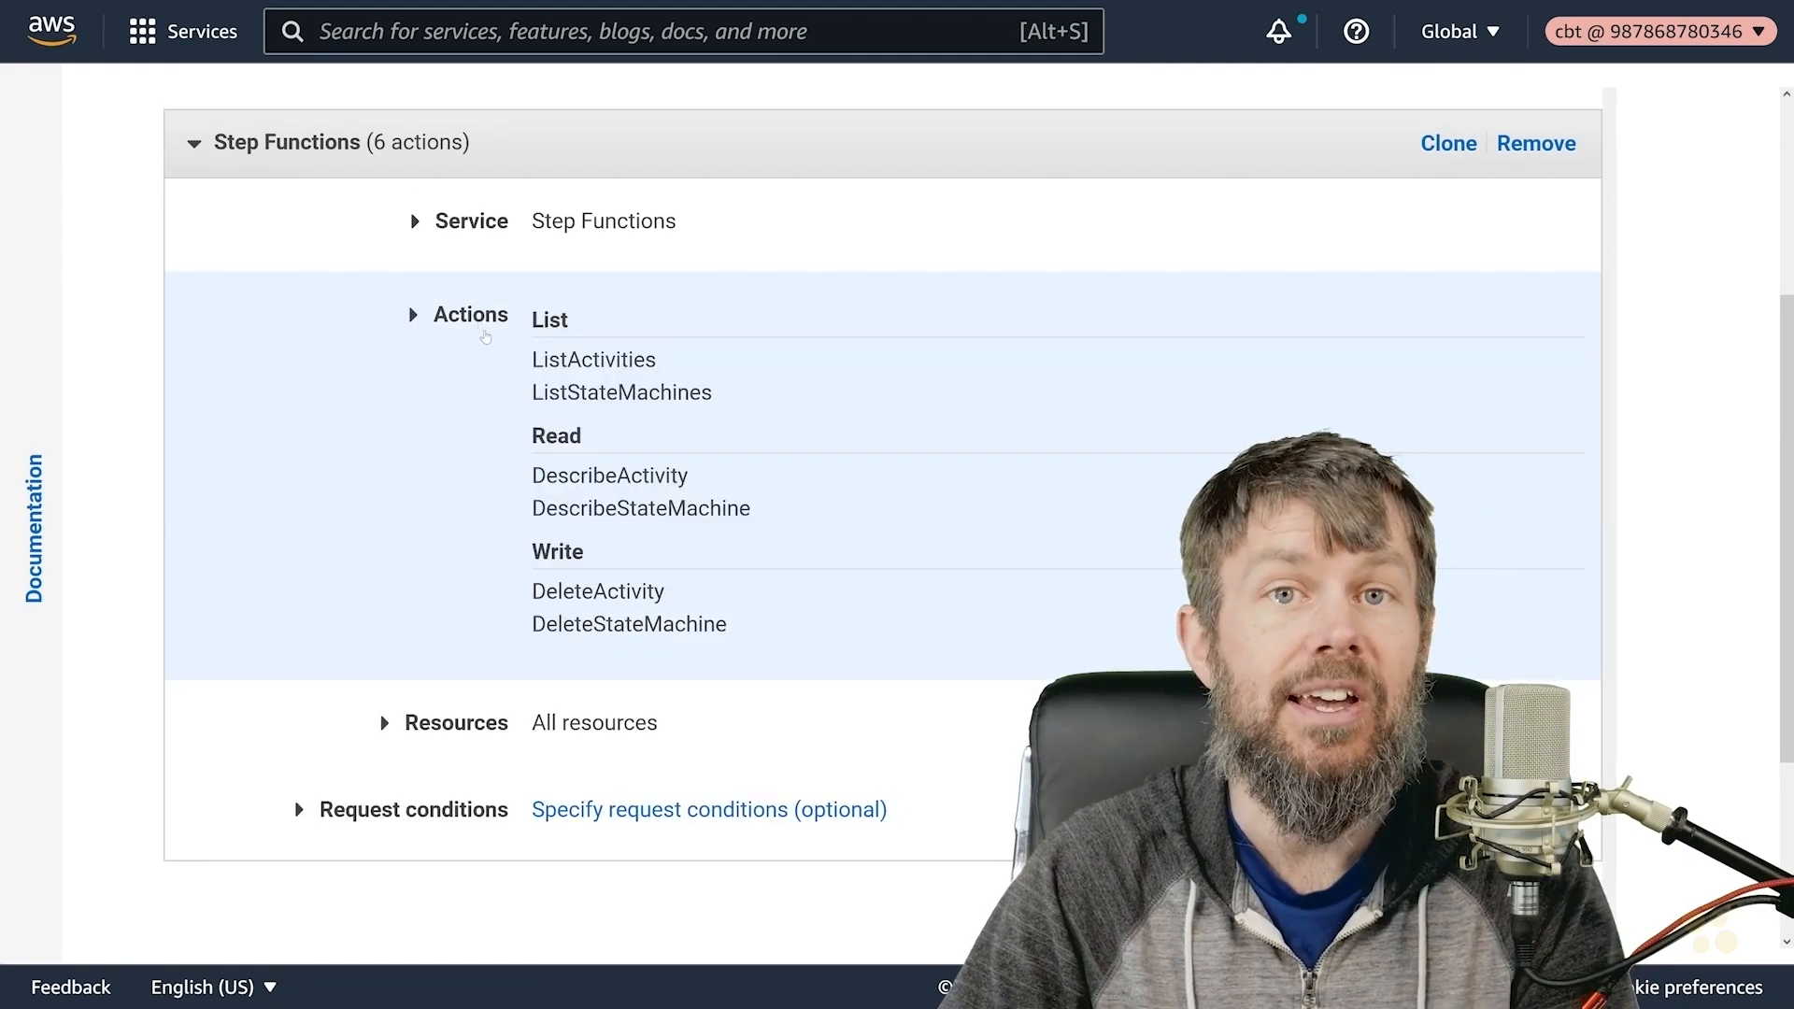
scroll(493, 428, down, 3)
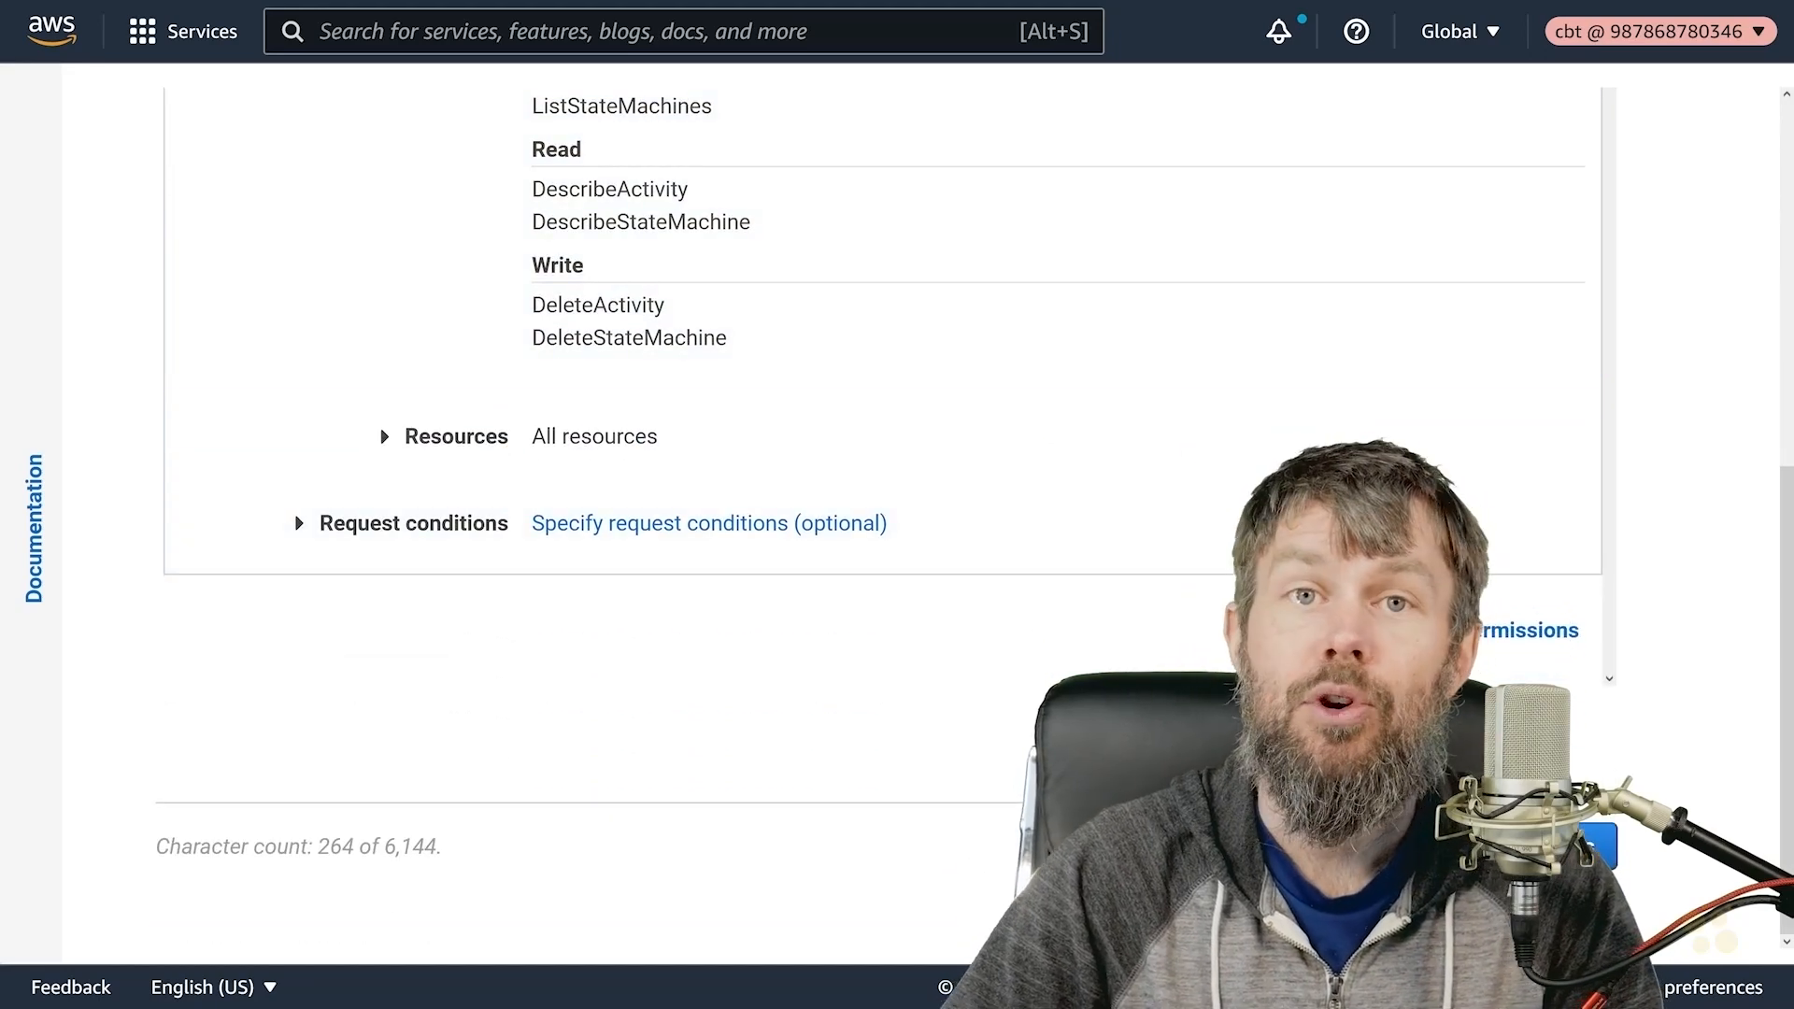
- Skip tags, name the policy AWSCleanup-StepFunctions on the Review step, and create it
click(1579, 845)
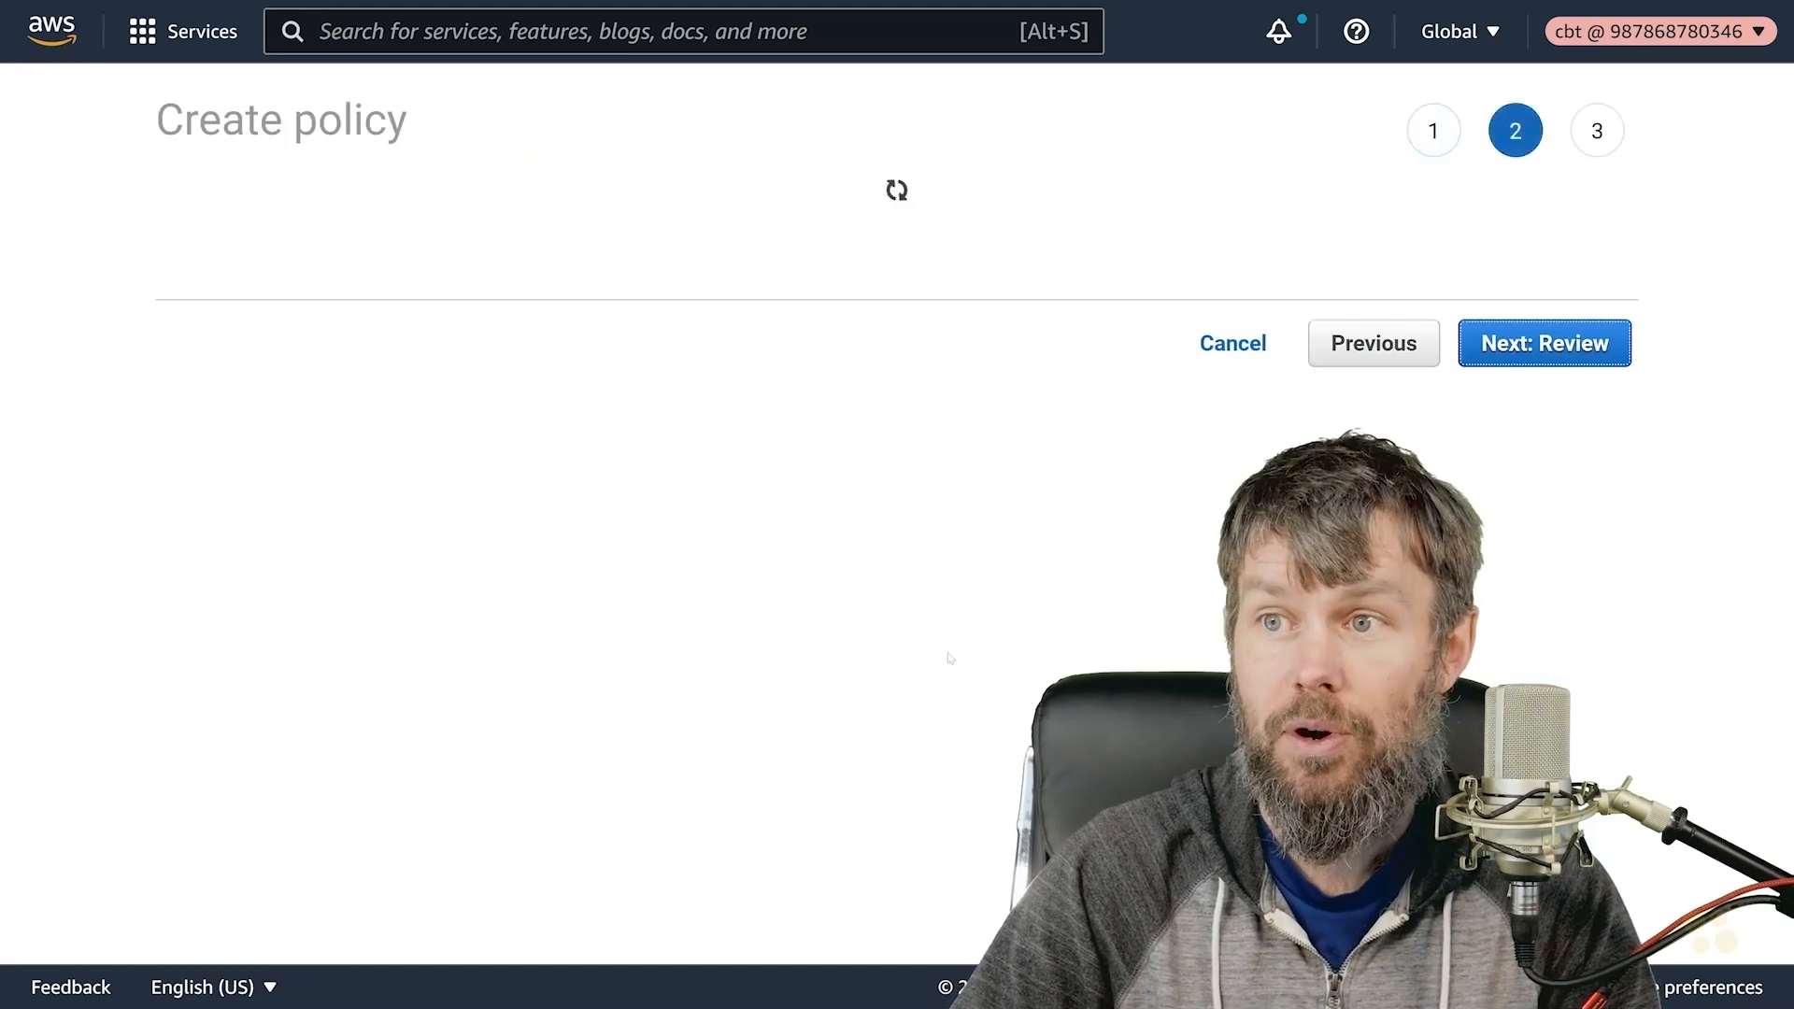
click(1546, 660)
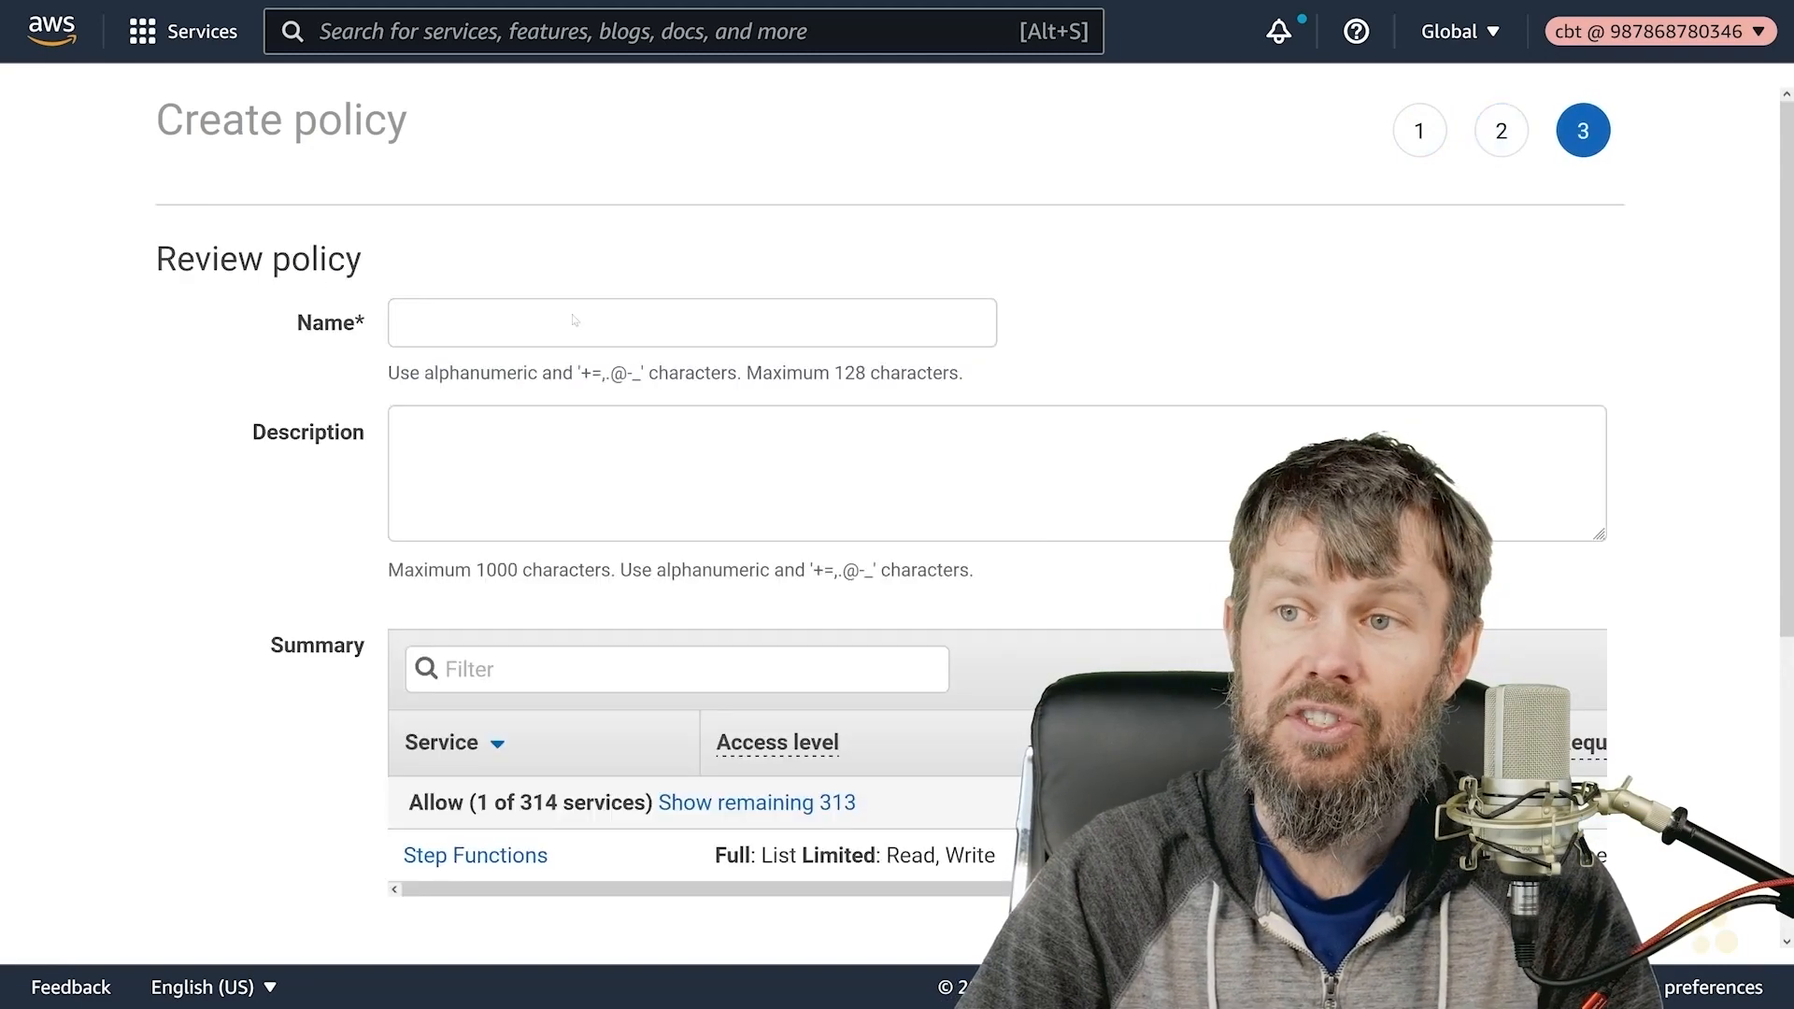
click(574, 322)
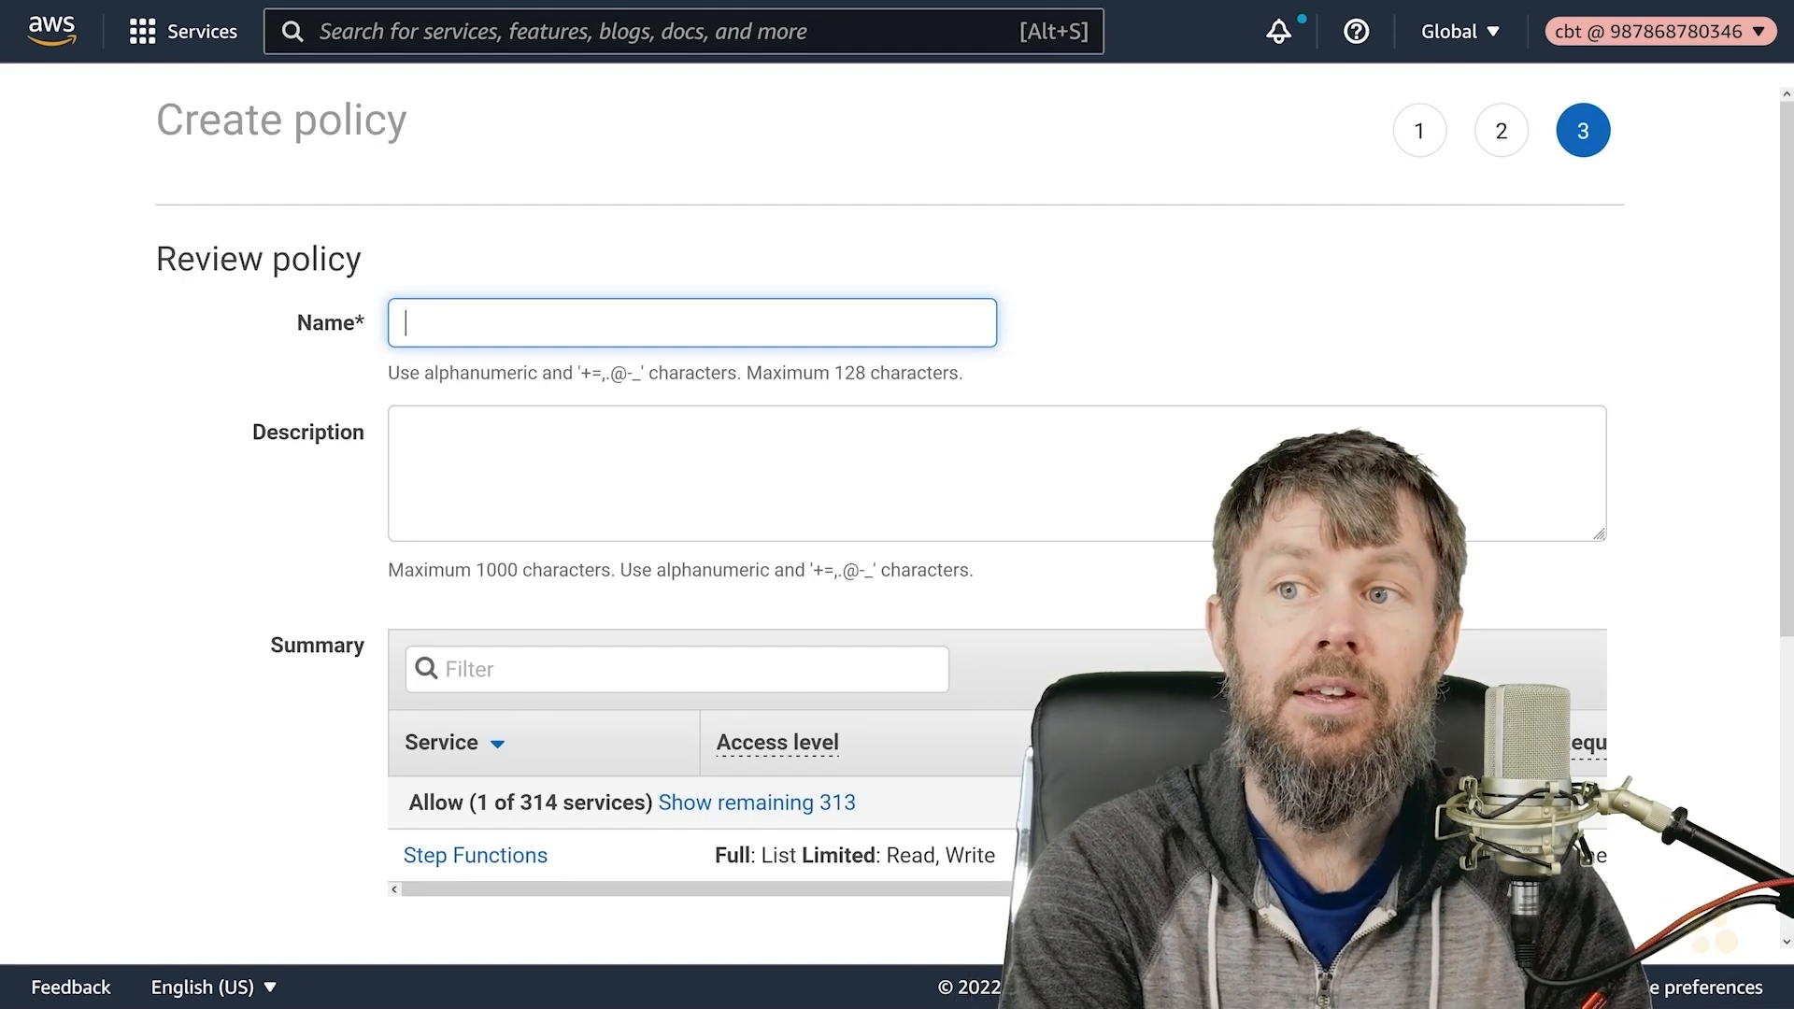
text(AW)
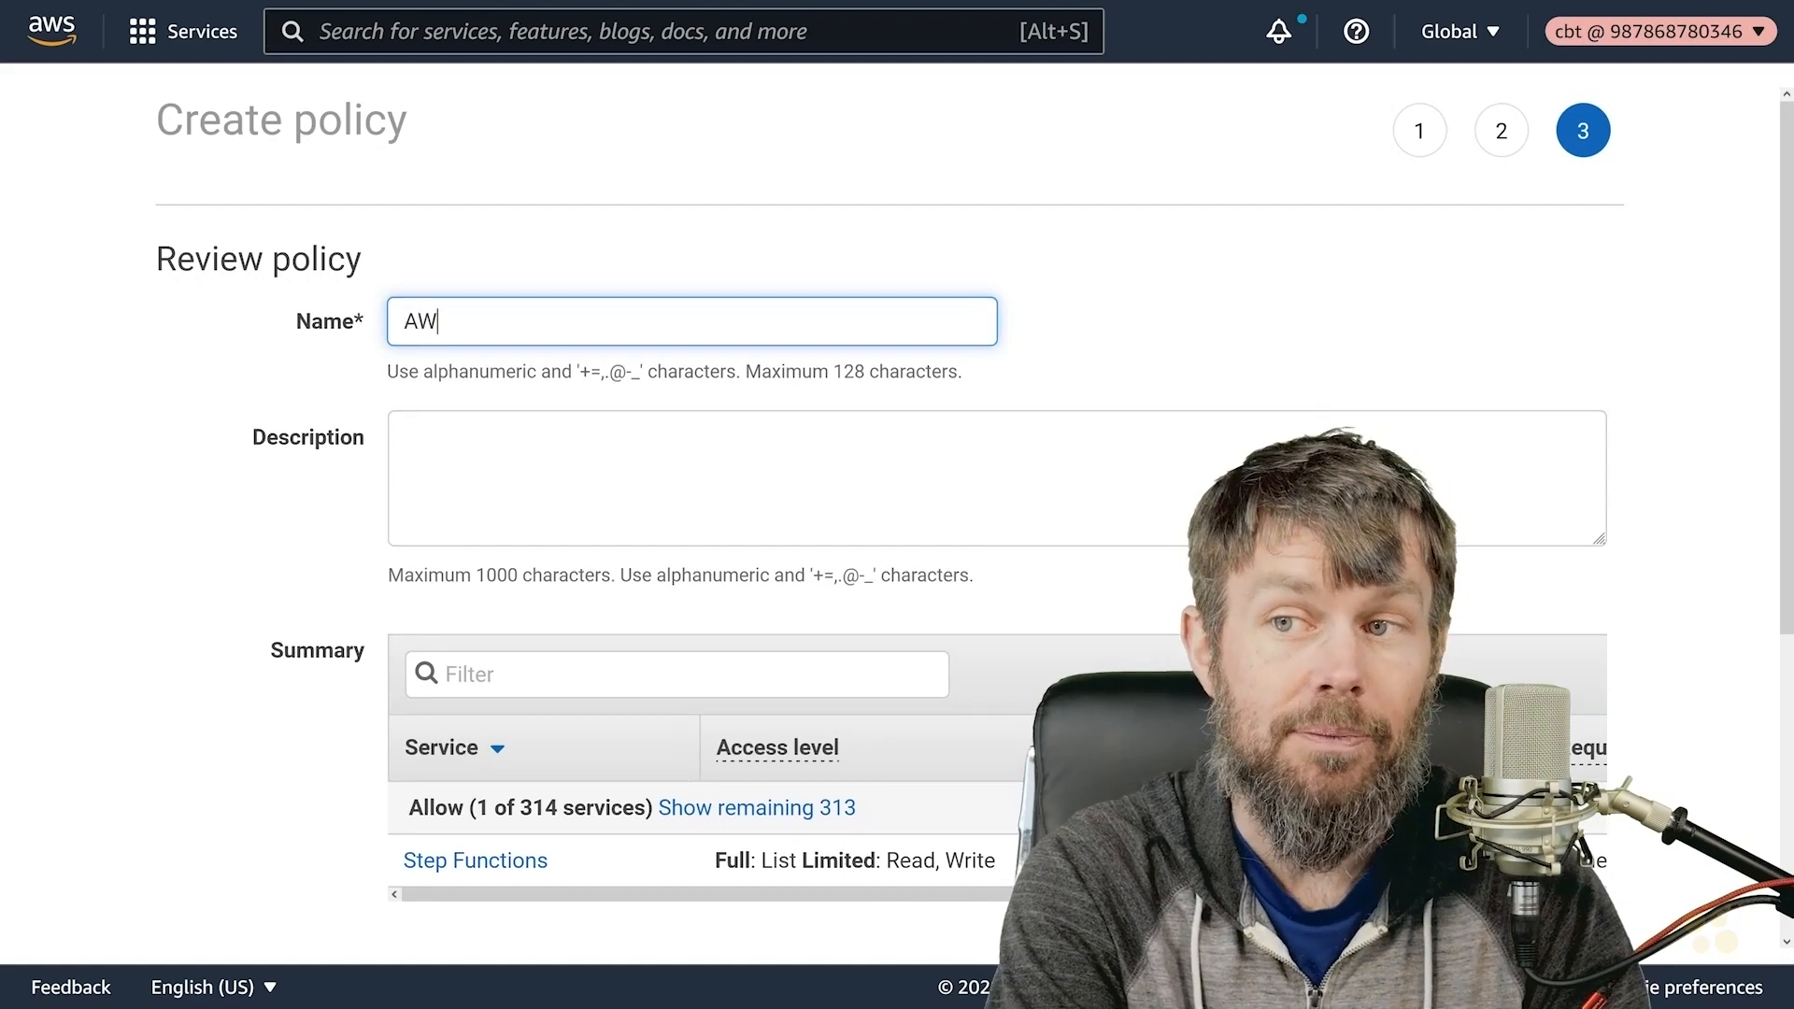
text(SClea)
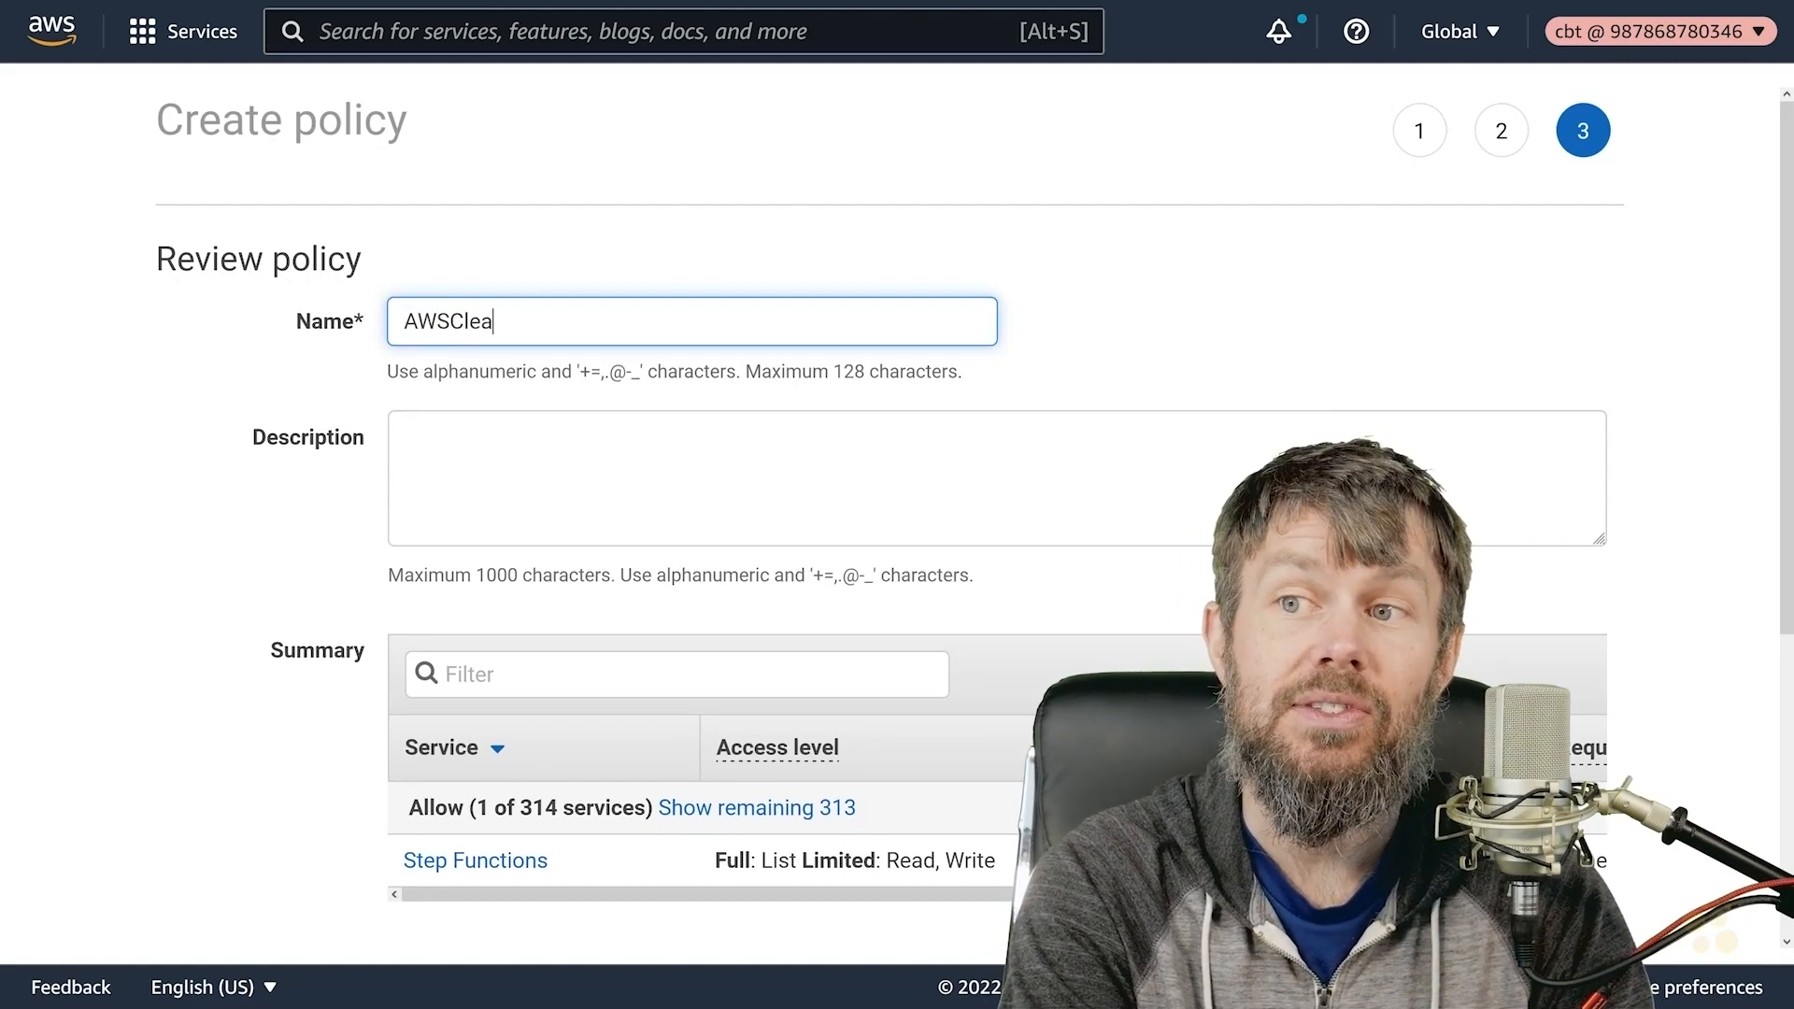
text(nup-StepFunctions)
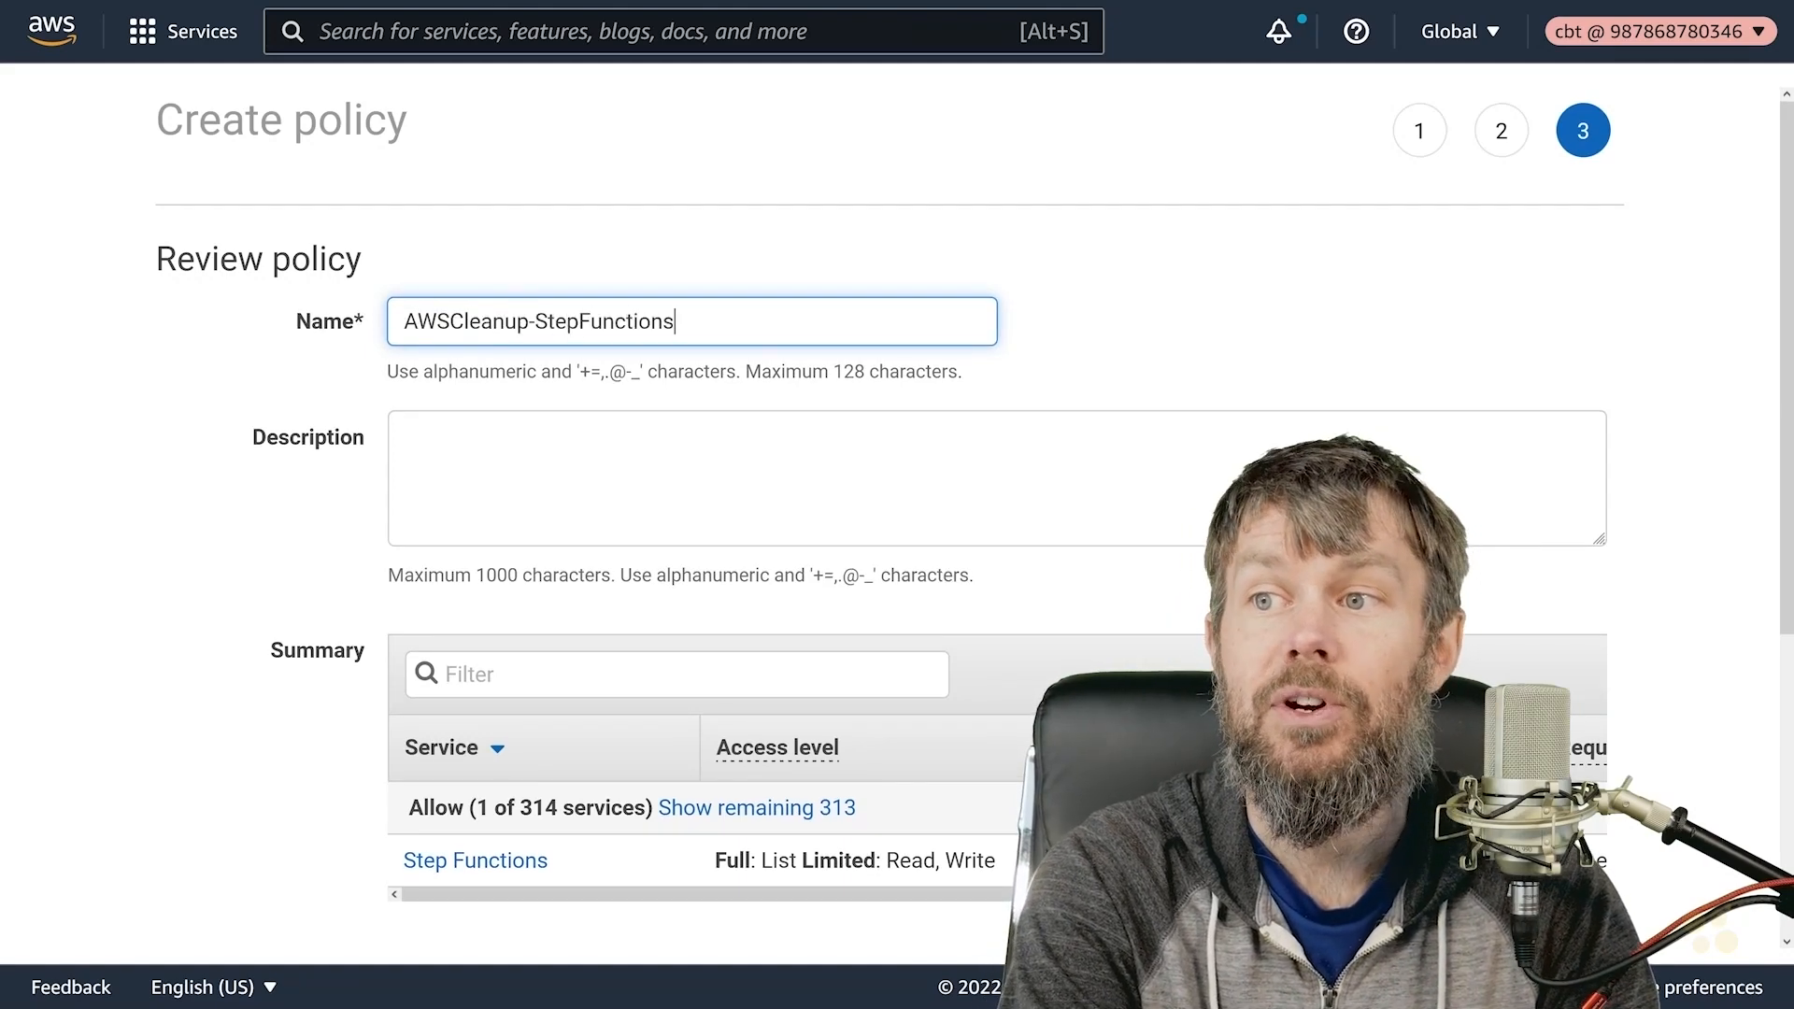
scroll(897, 514, down, 5)
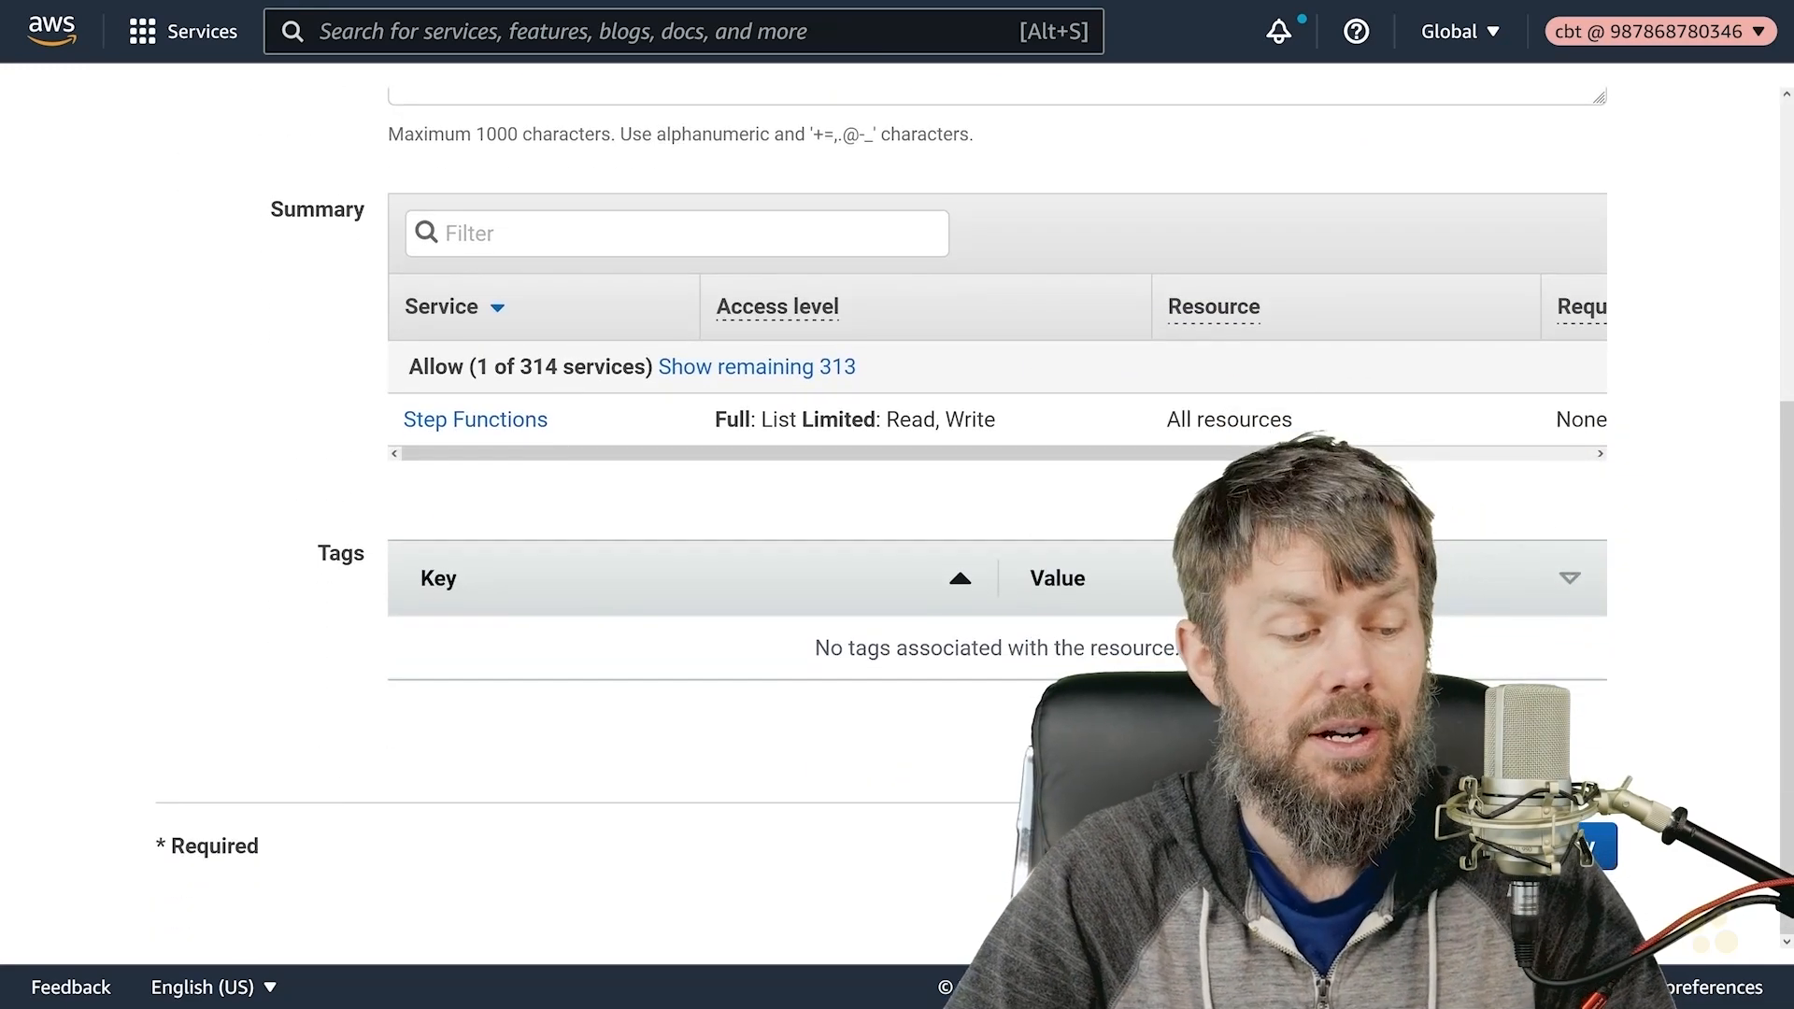
click(1516, 850)
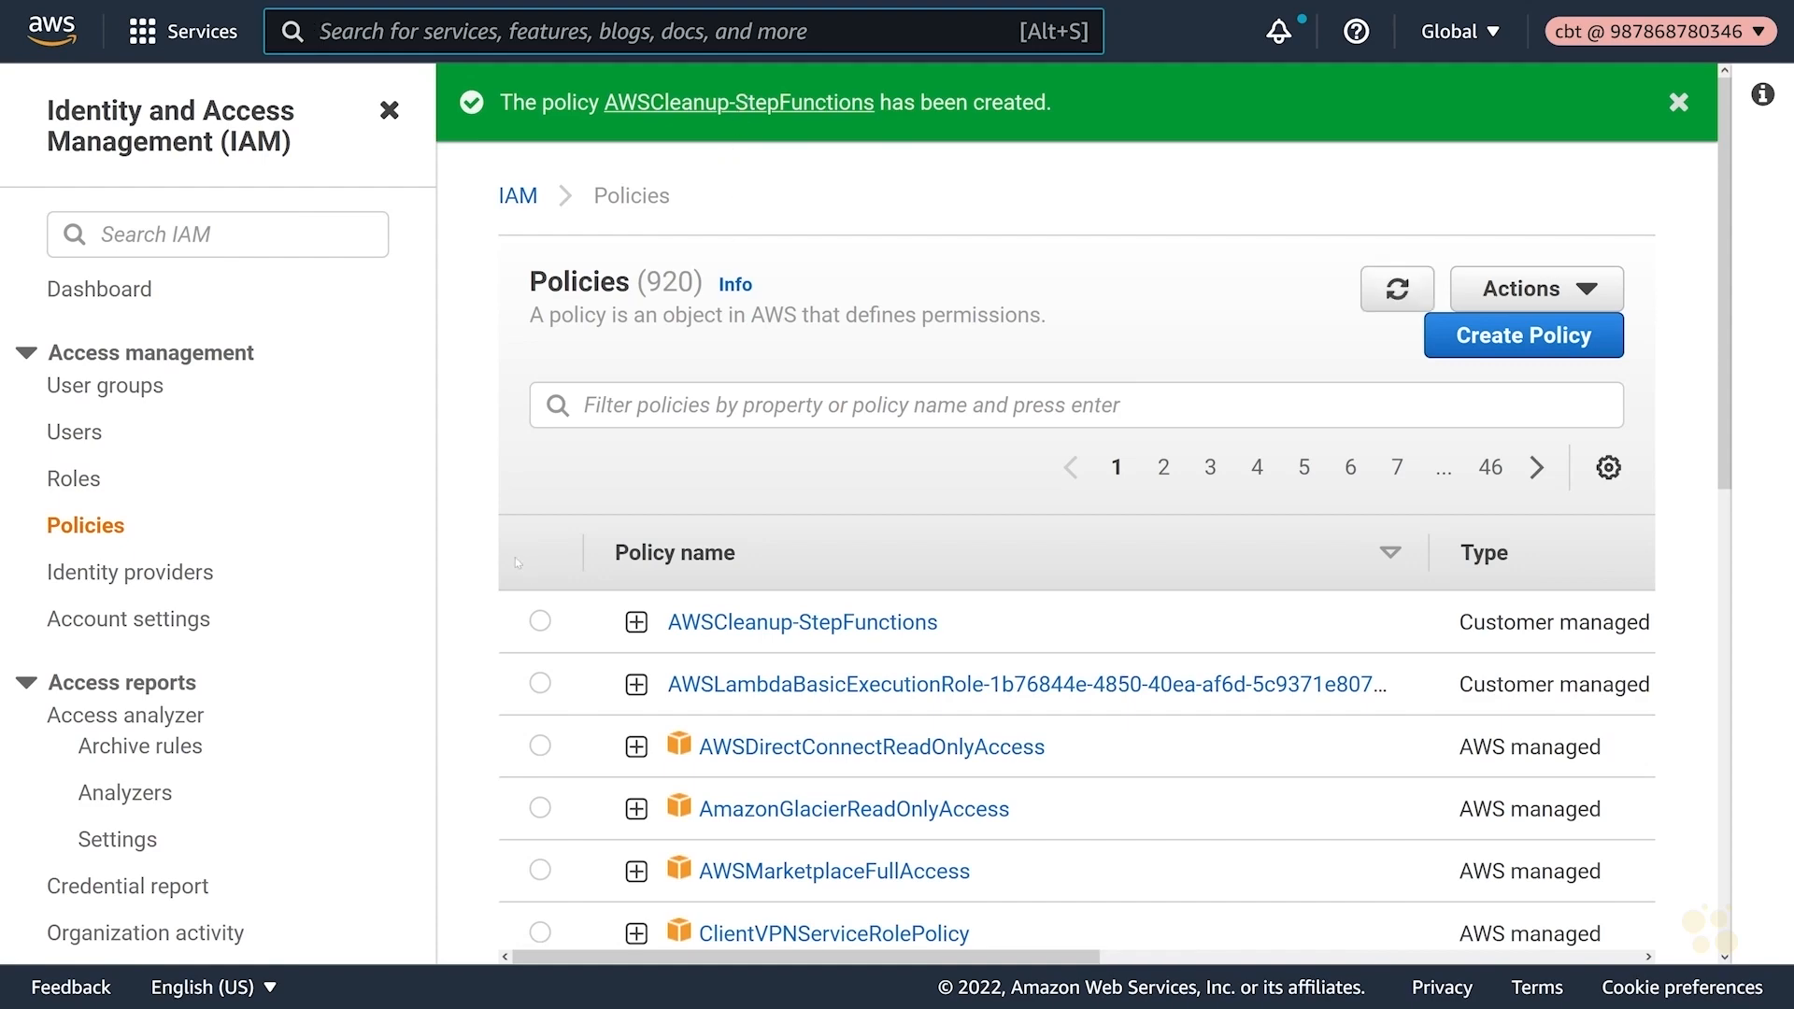
- Open the github-action-cleanup role by searching the Roles list for 'clean'
click(75, 480)
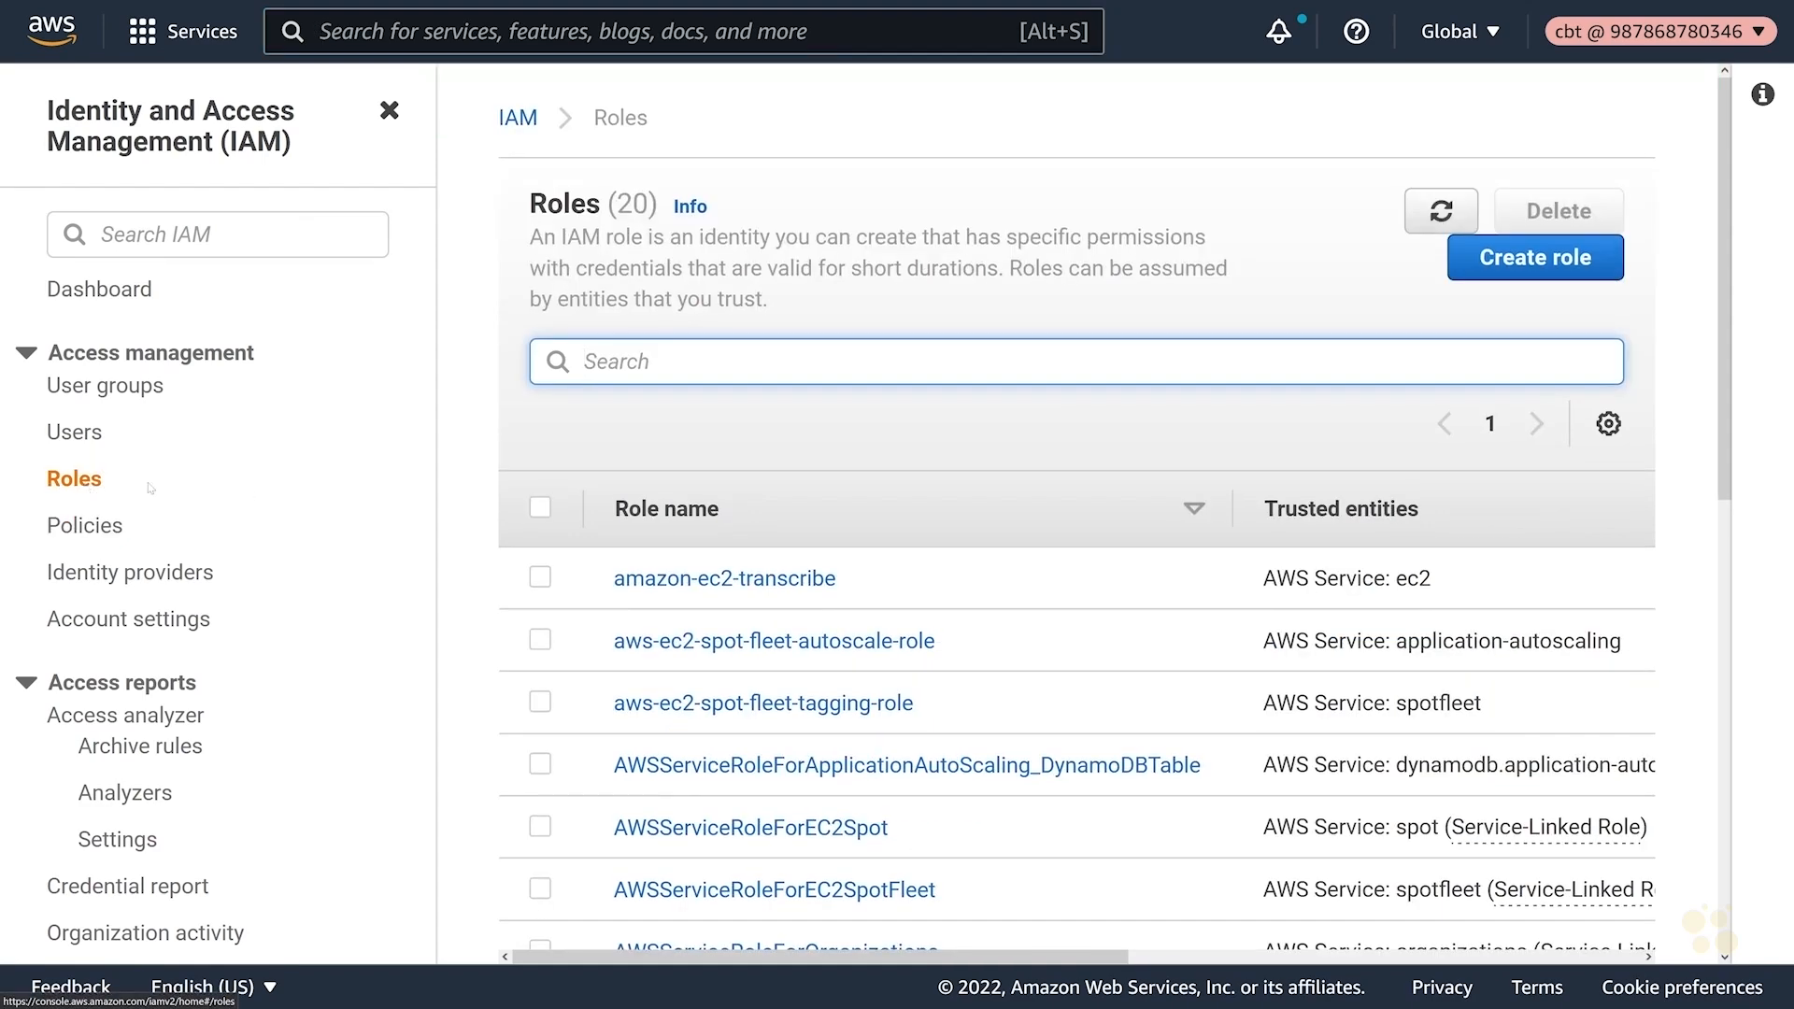
text(clean)
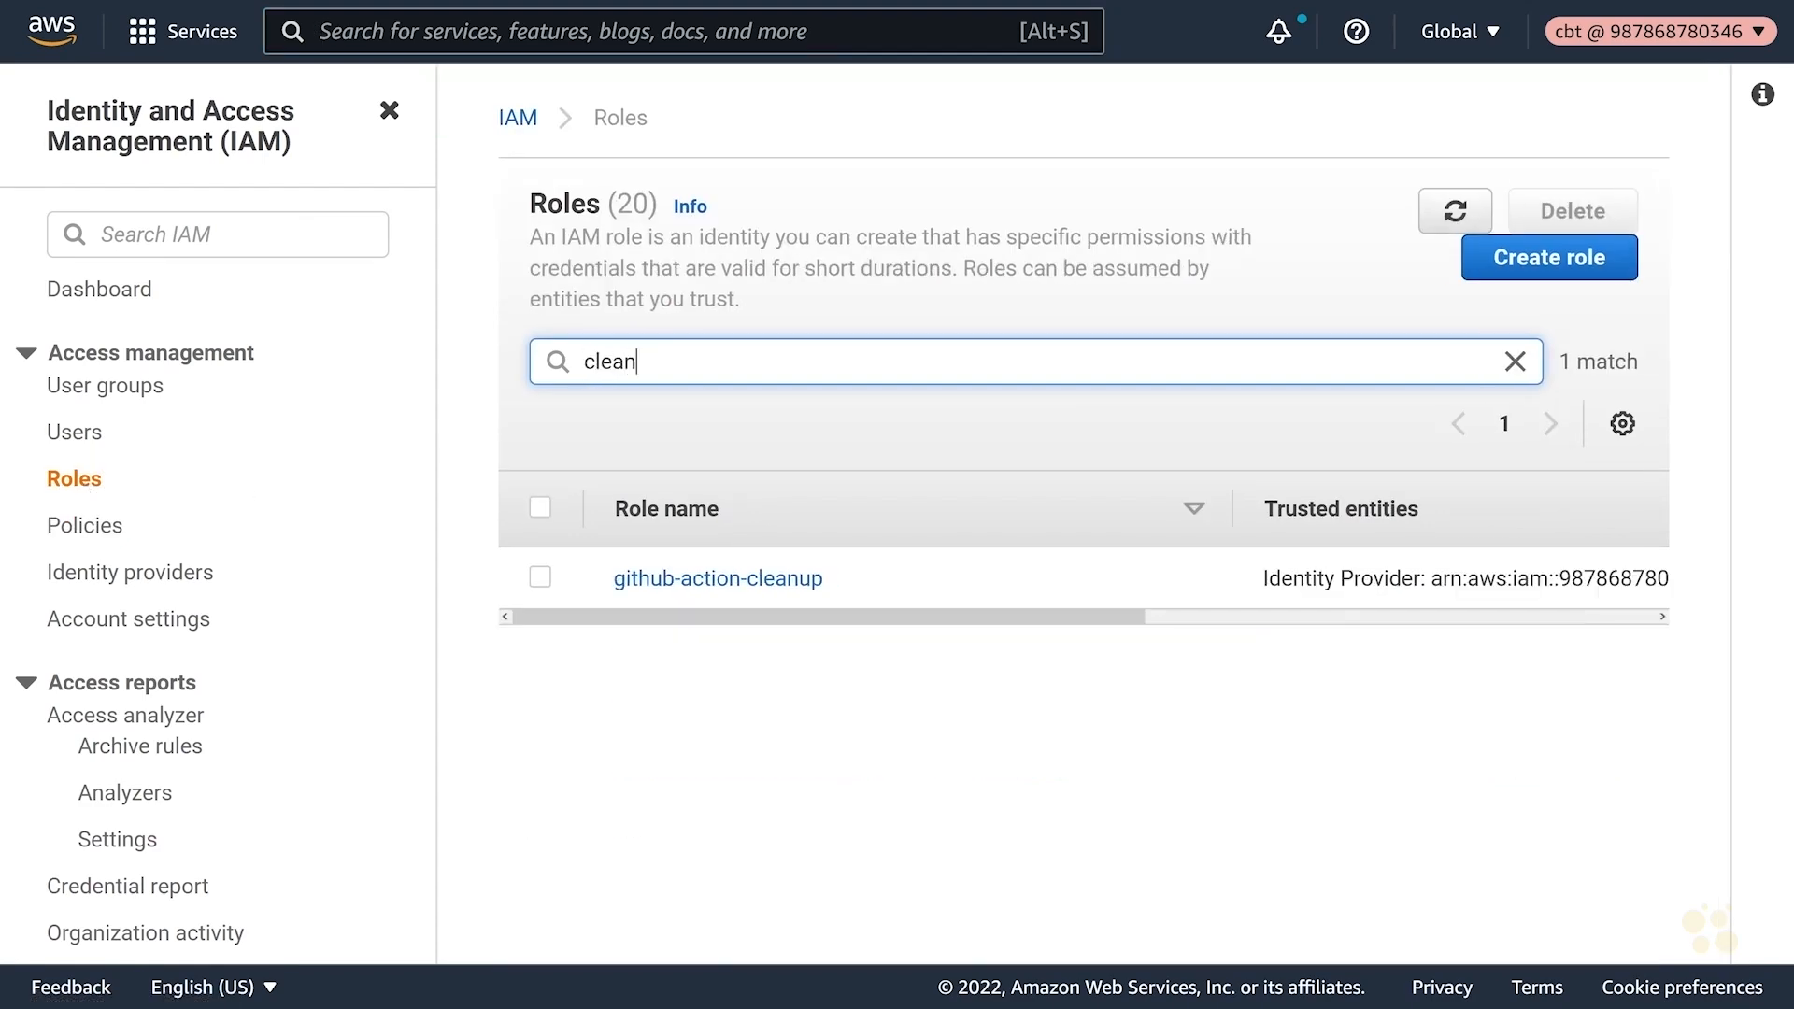
click(708, 580)
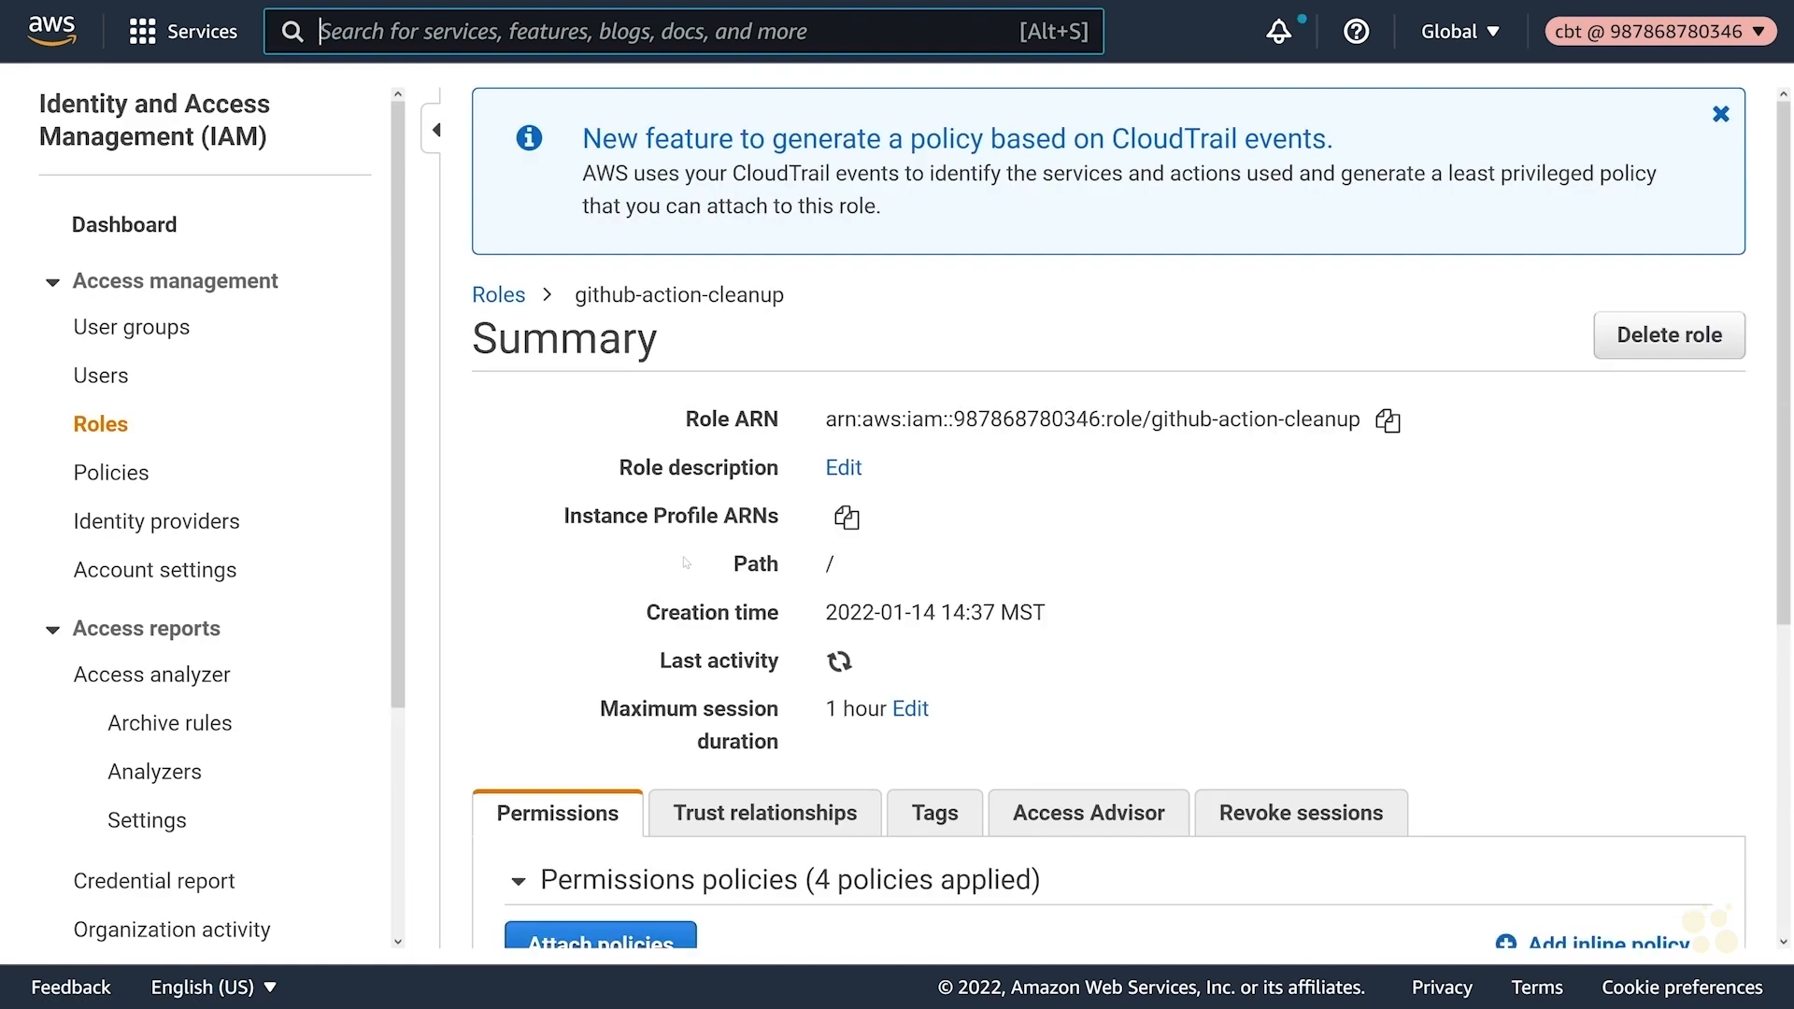
scroll(673, 570, down, 6)
- Attach AWSCleanup-StepFunctions to the role after filtering policies by 'clean'
click(583, 474)
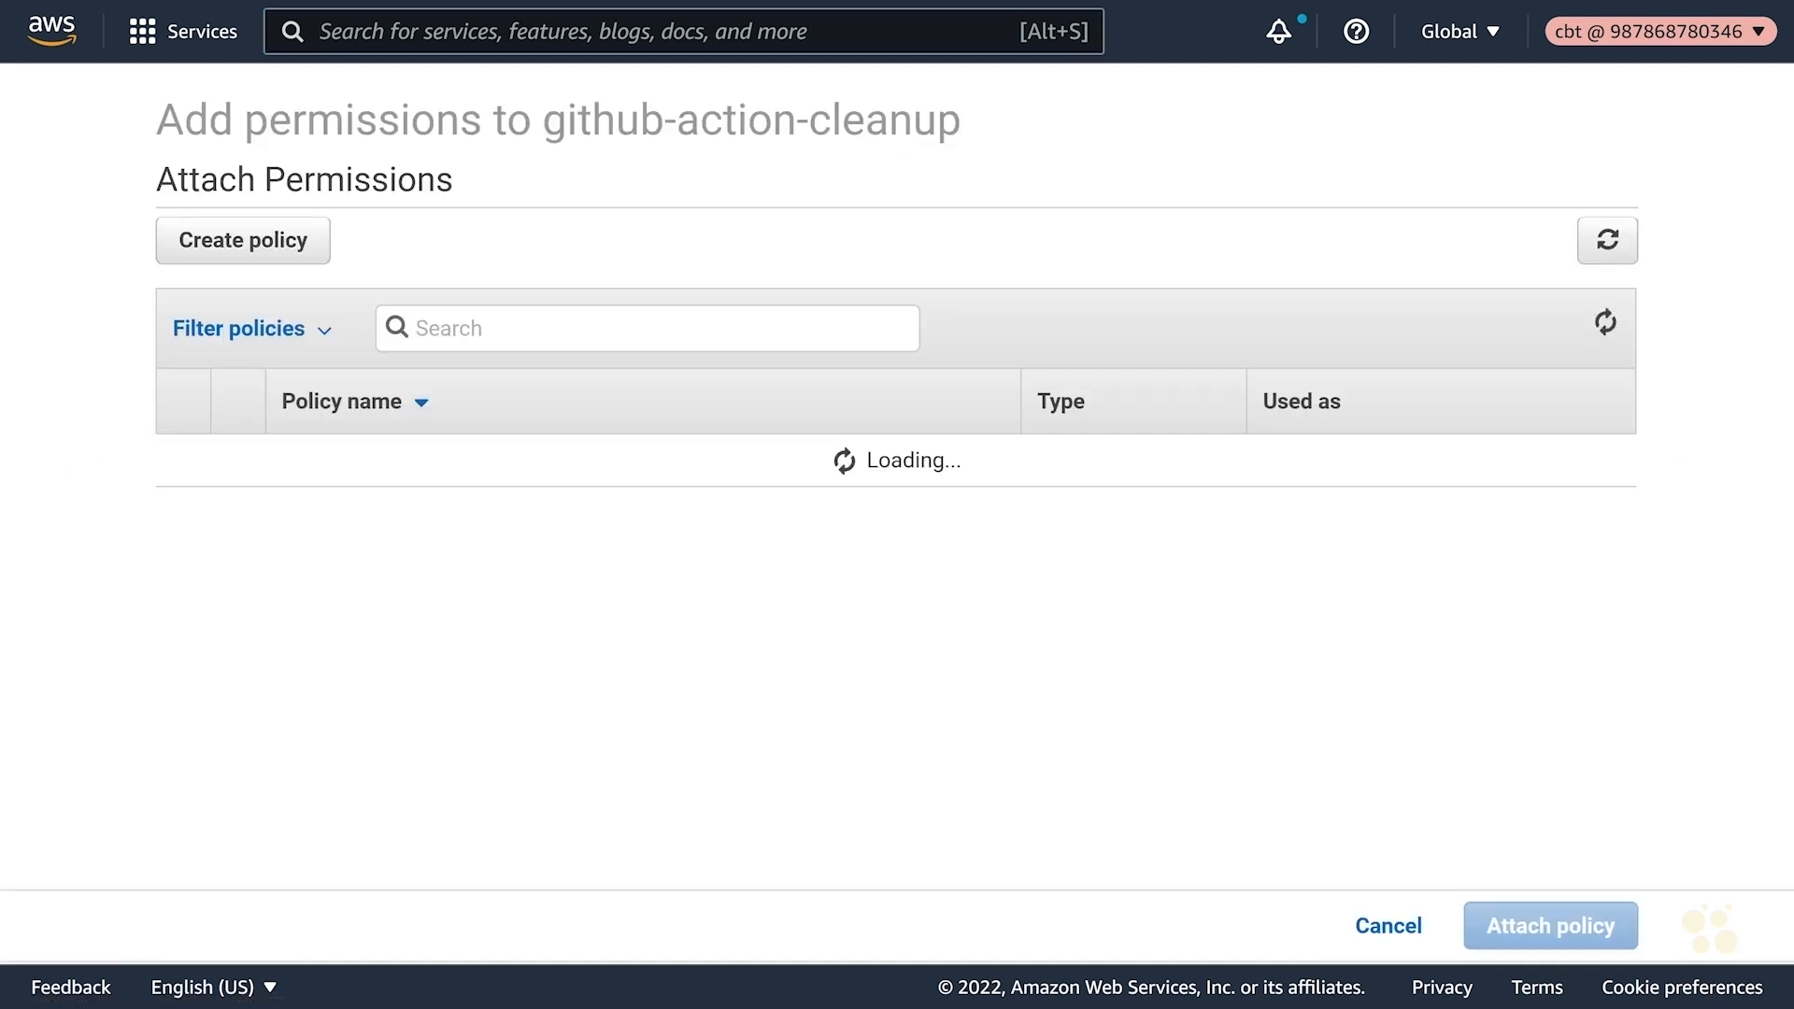
text(clean)
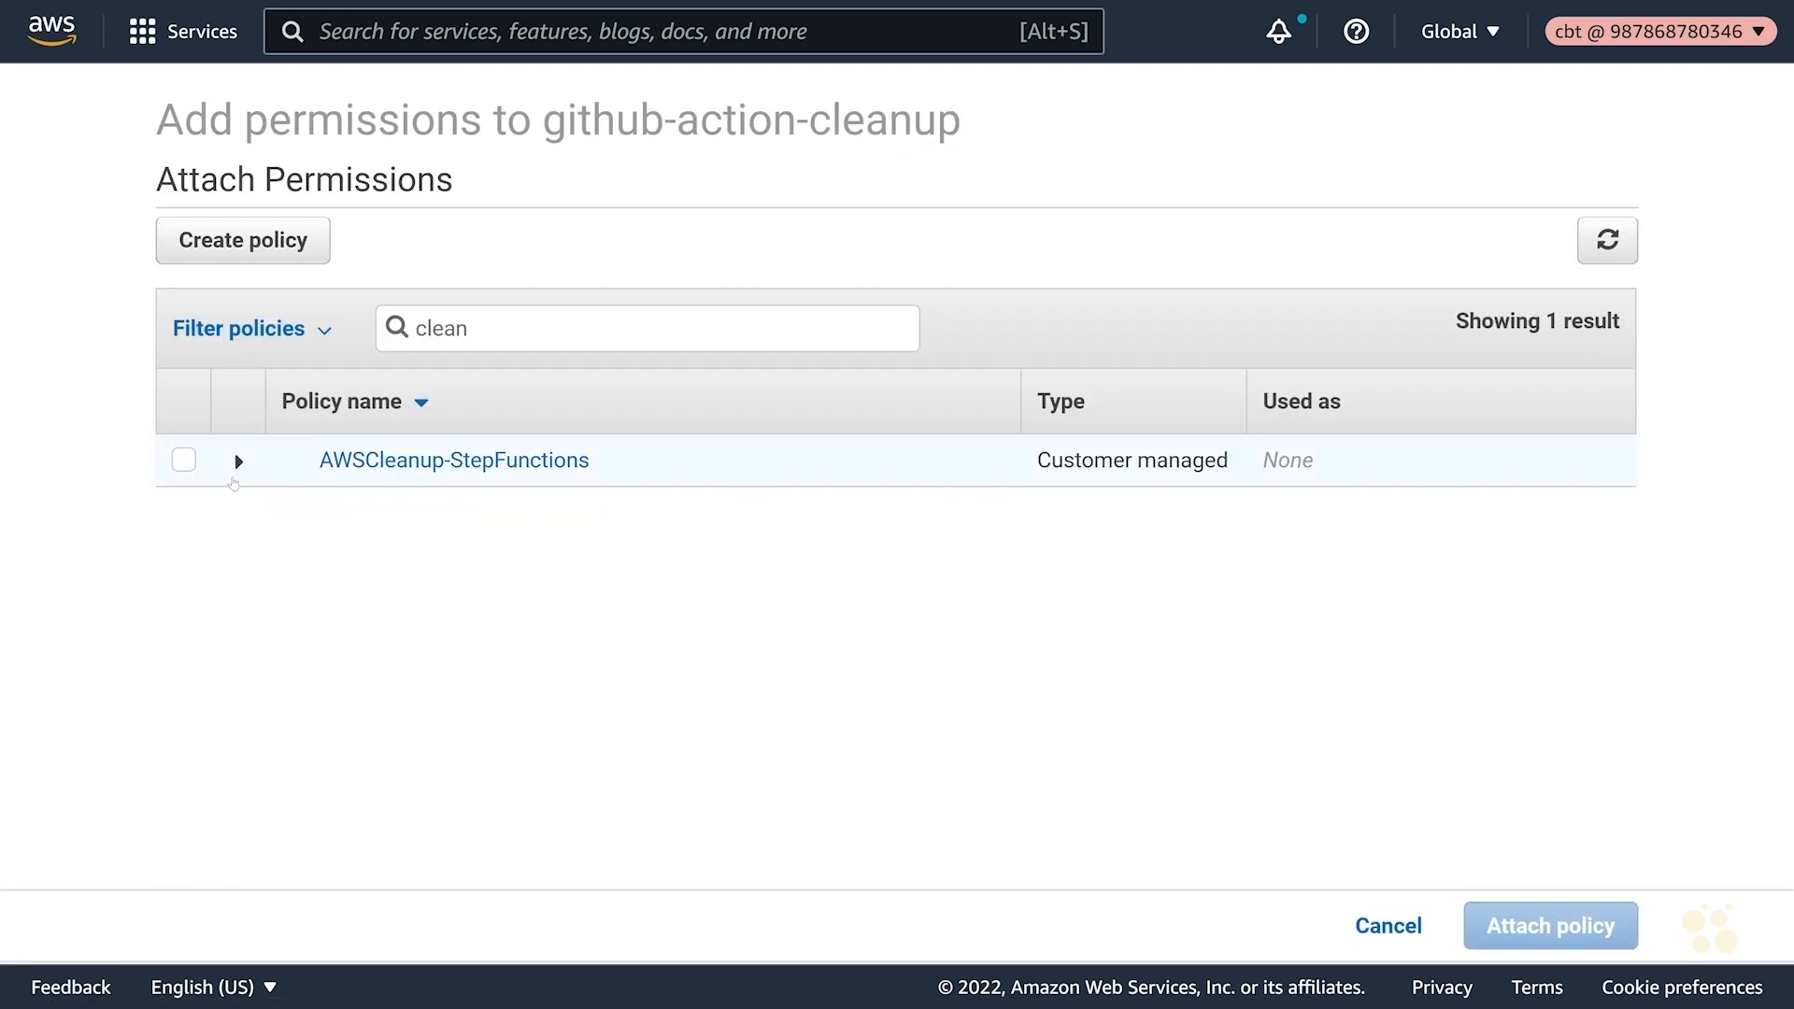
click(184, 460)
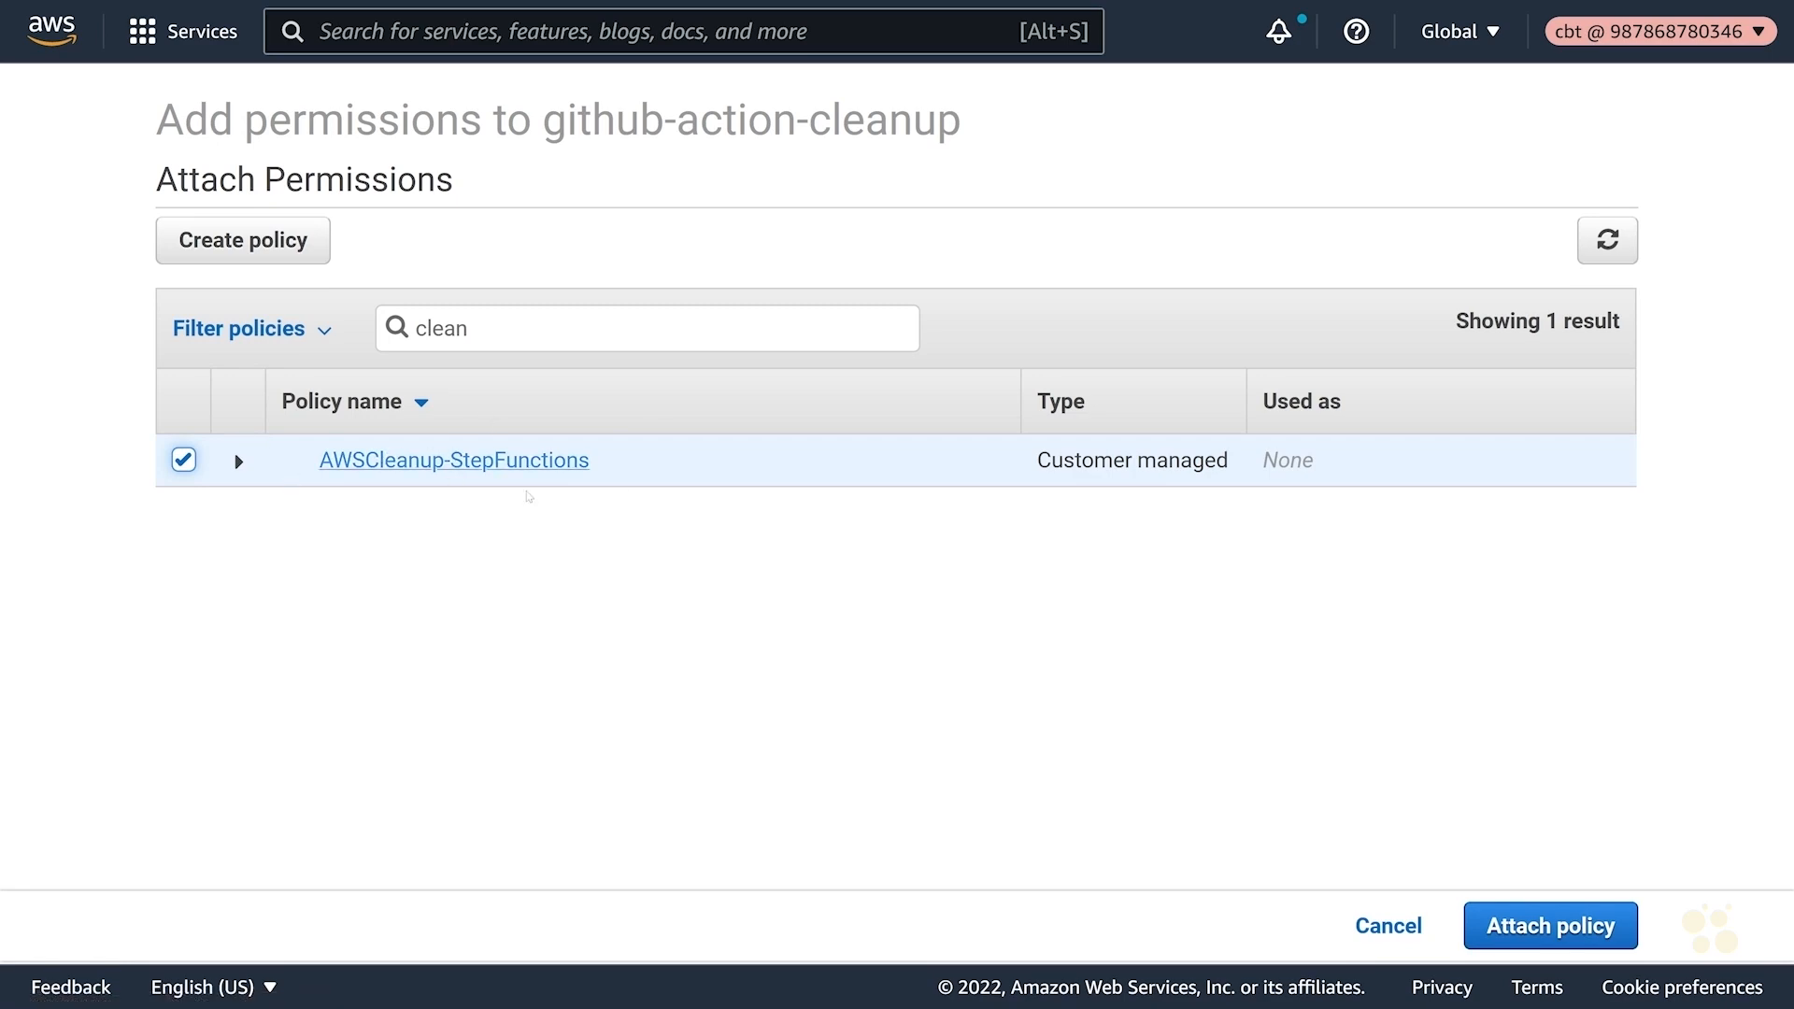
click(1496, 924)
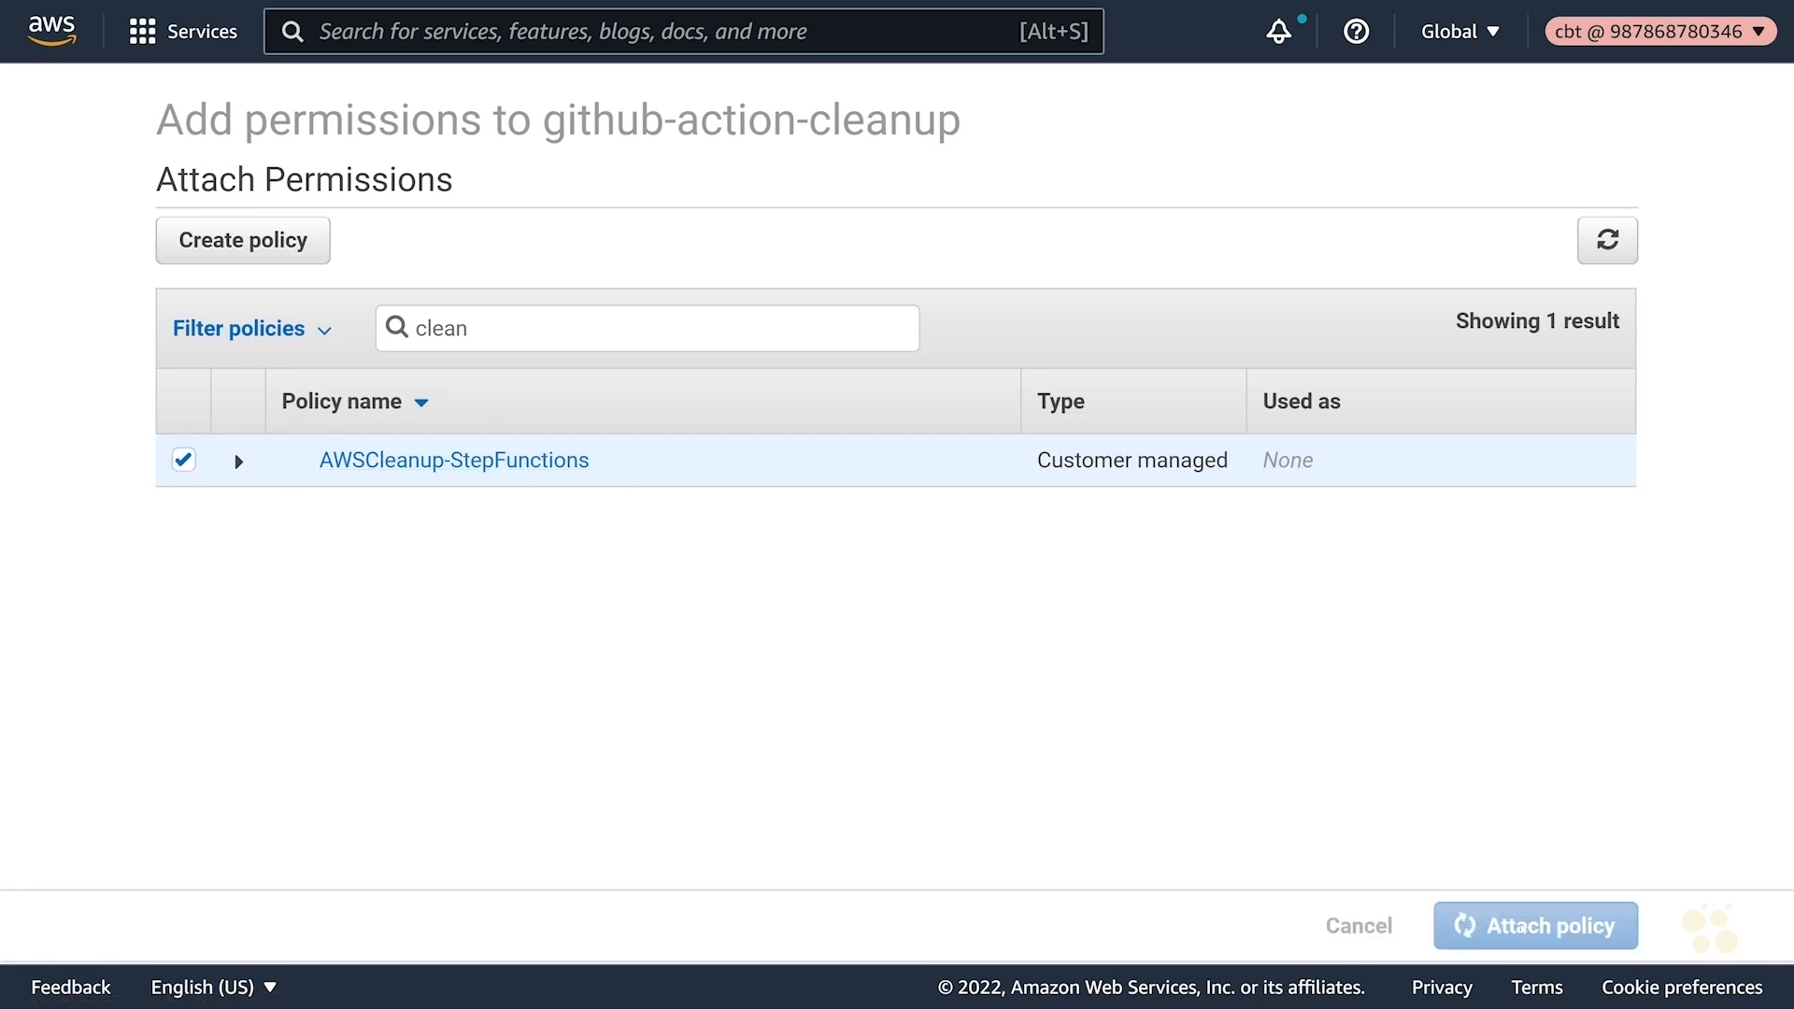
scroll(692, 636, down, 3)
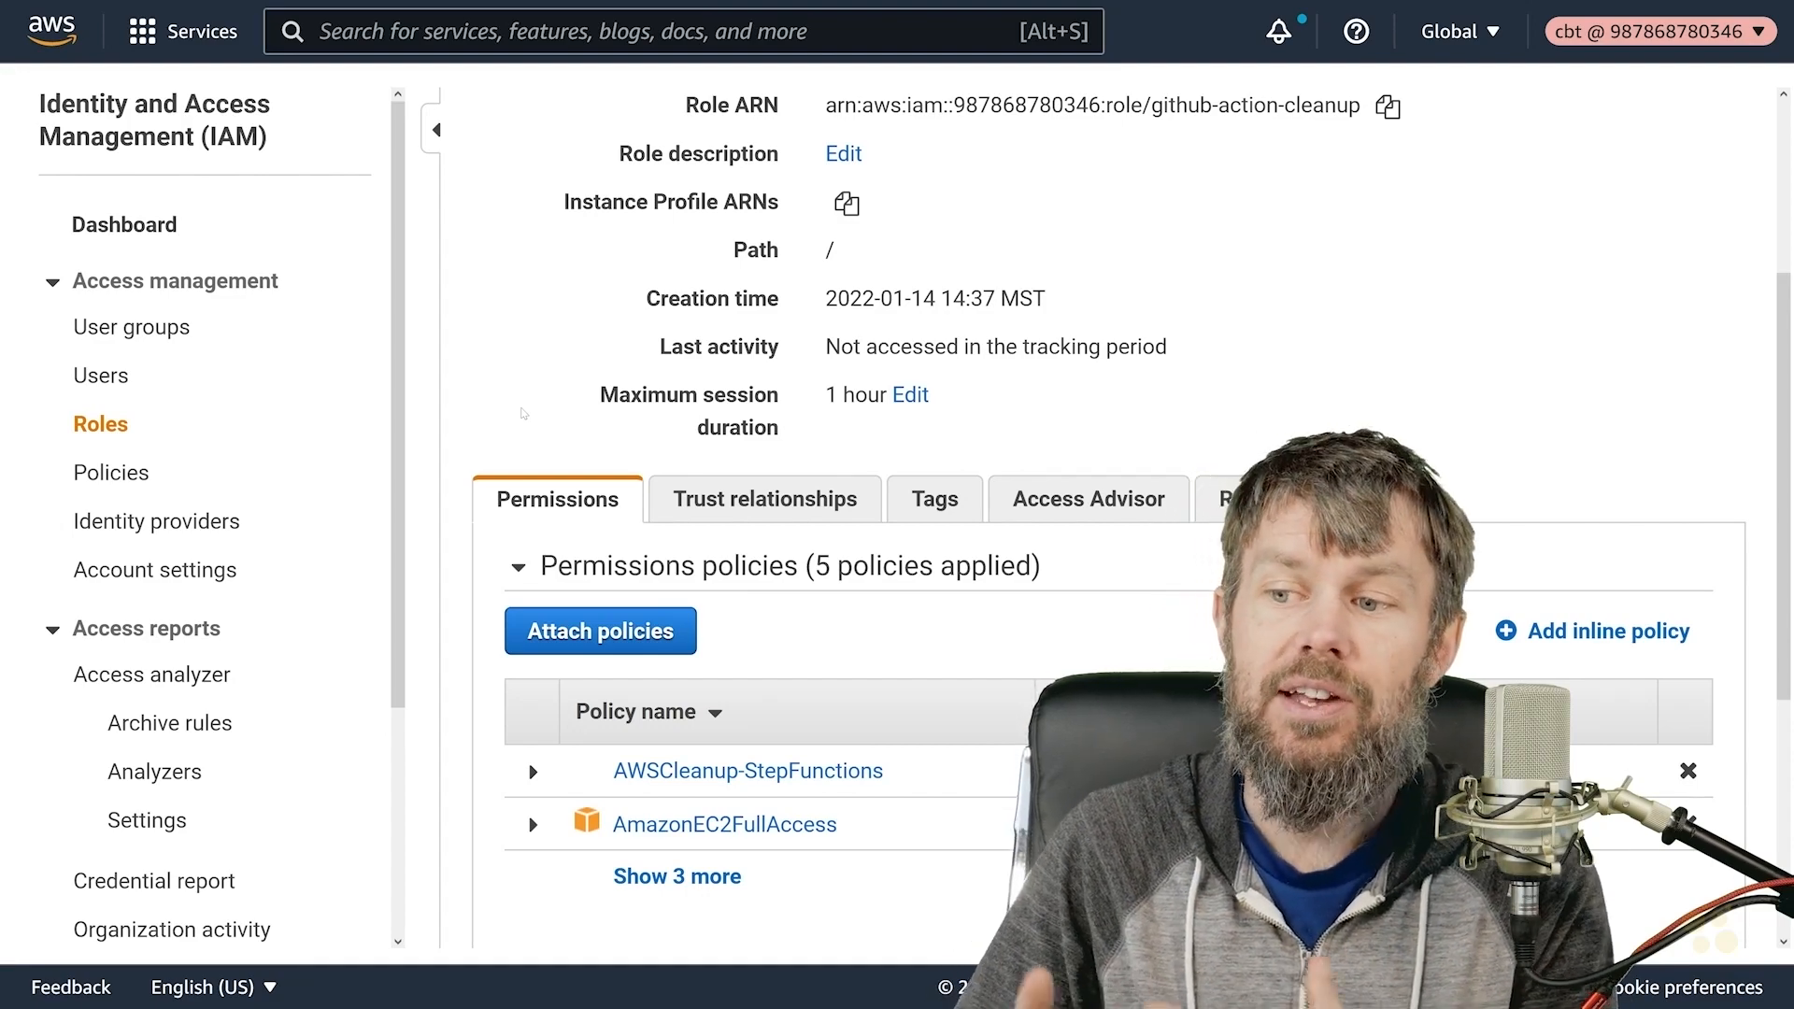
- Expand the role's Permissions policies to all five and highlight AWSCleanup-StepFunctions
scroll(523, 414, down, 3)
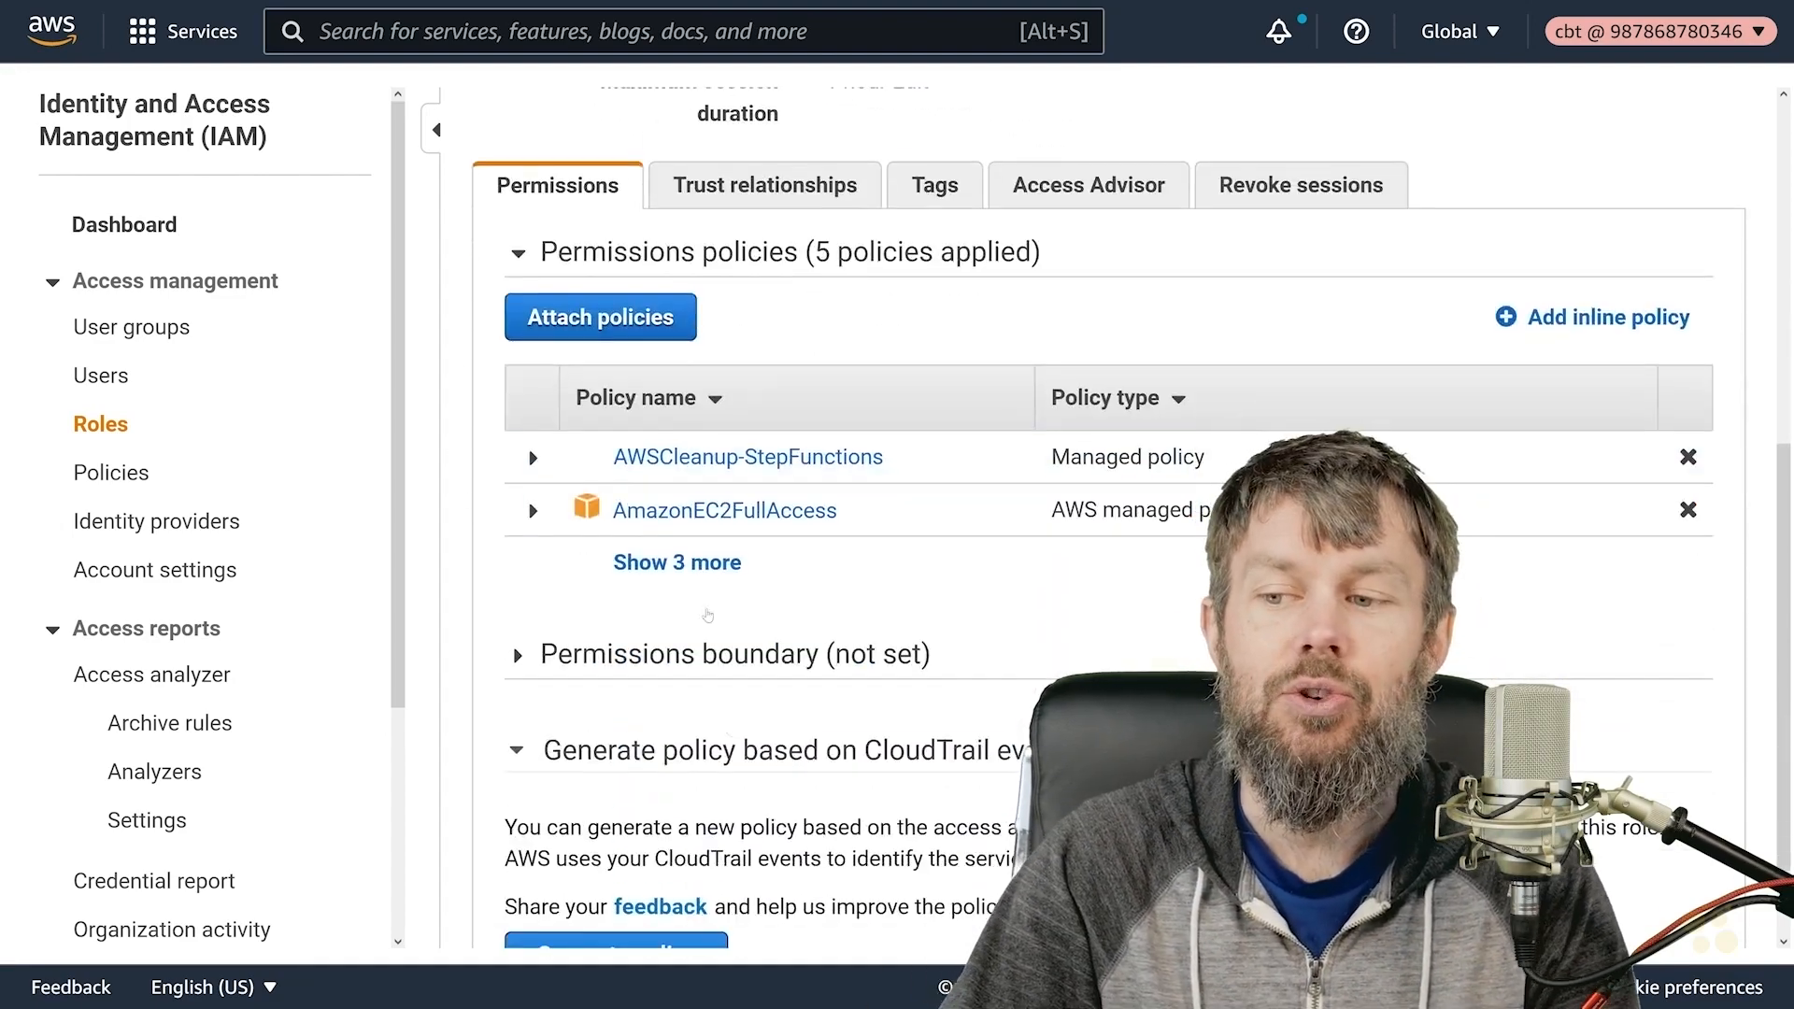
click(677, 562)
click(436, 129)
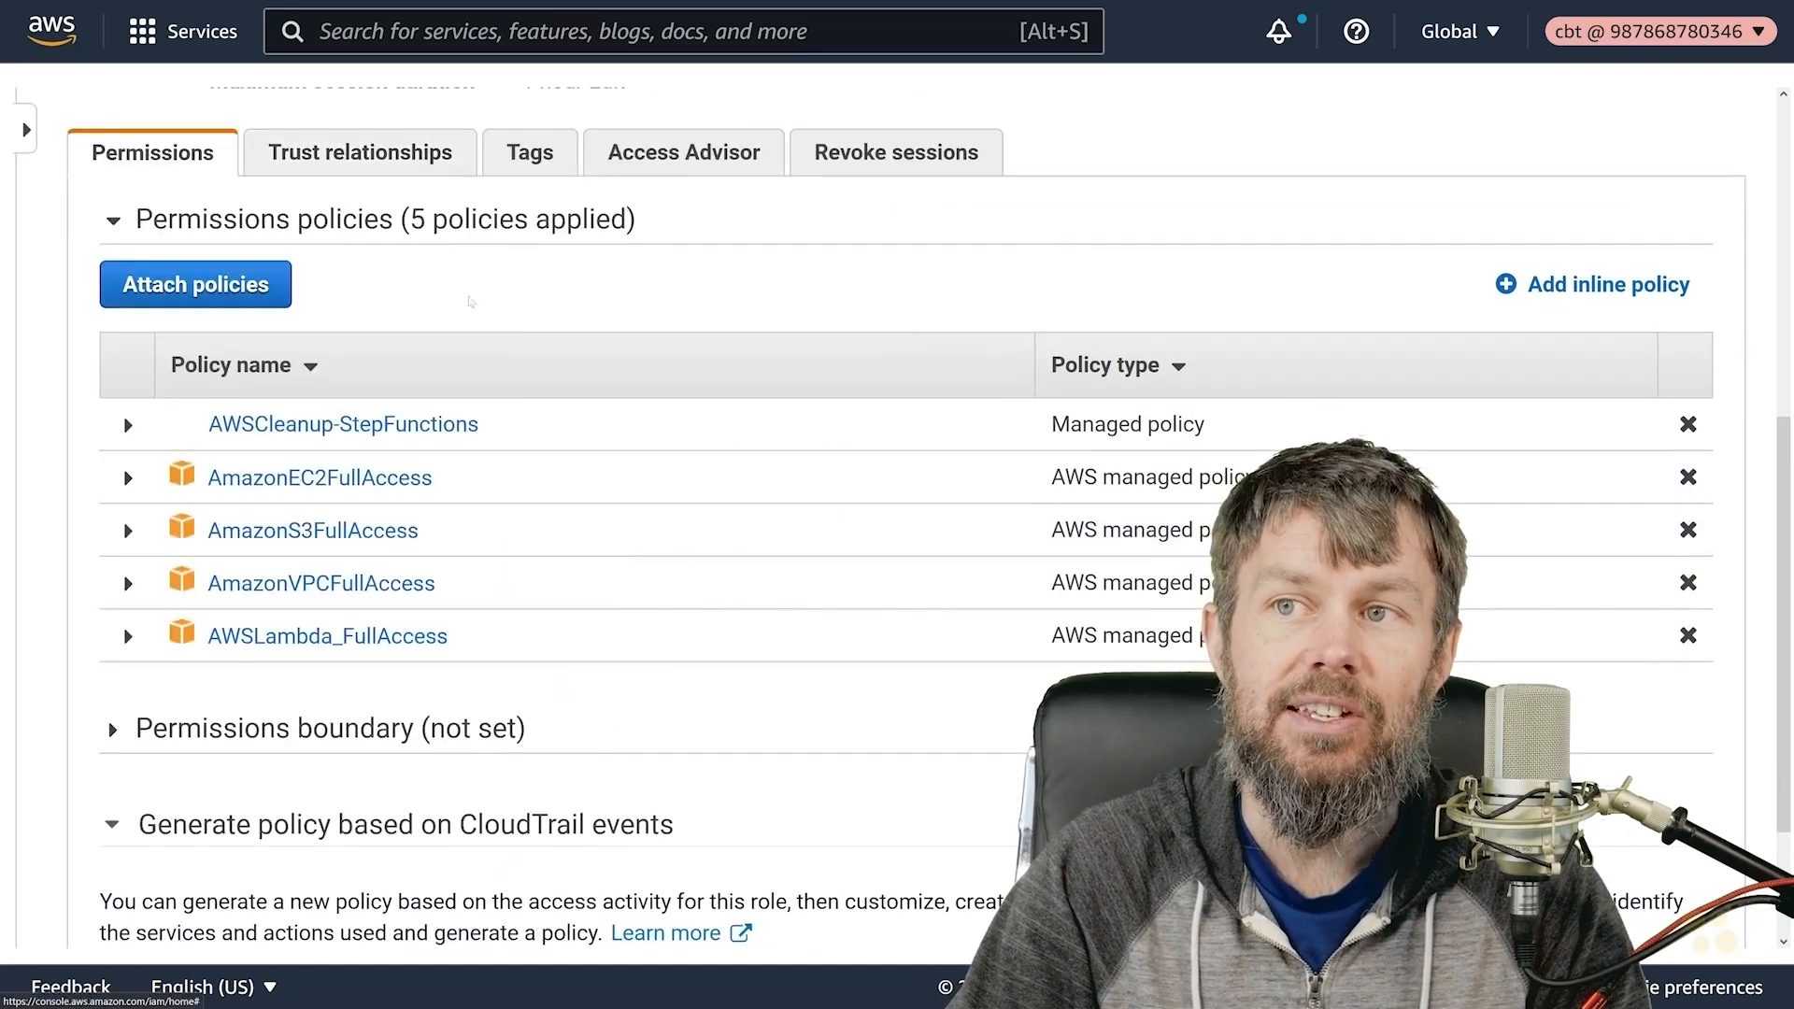
scroll(311, 402, down, 2)
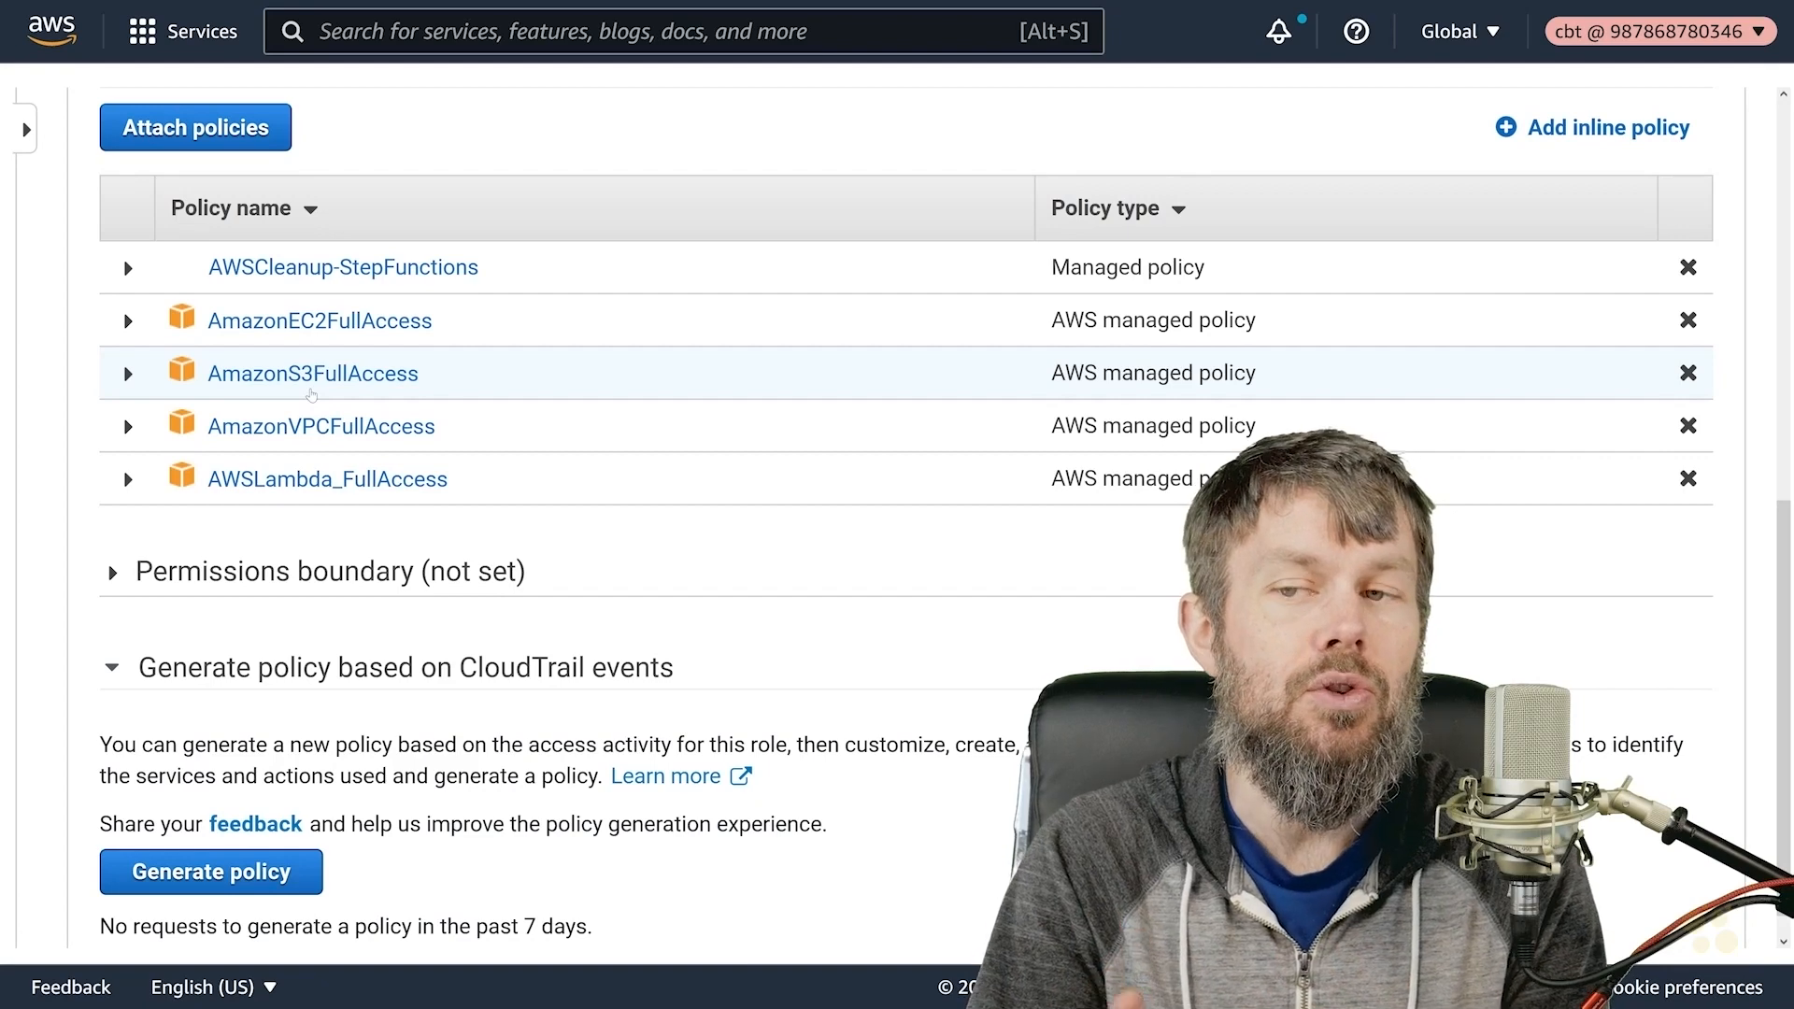
drag(491, 269, 202, 276)
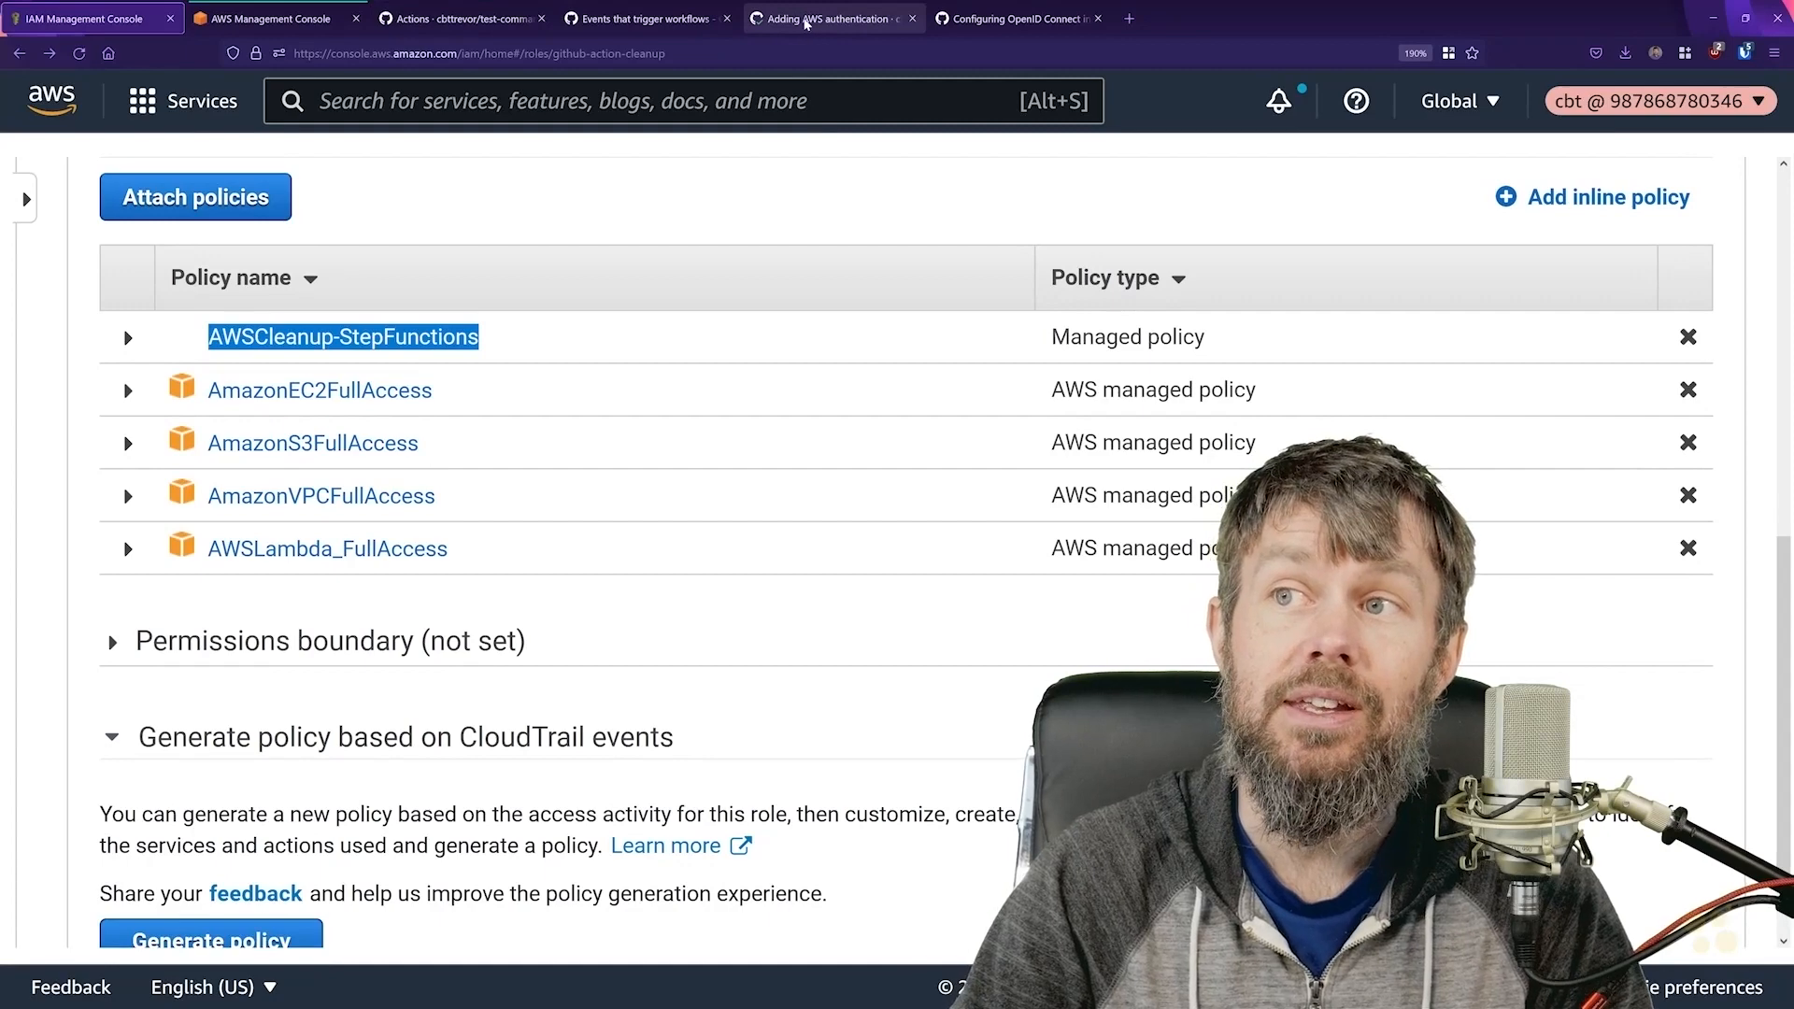
- Go from the GitHub workflow run to the github-actions-awscleanup repository's code listing
click(815, 18)
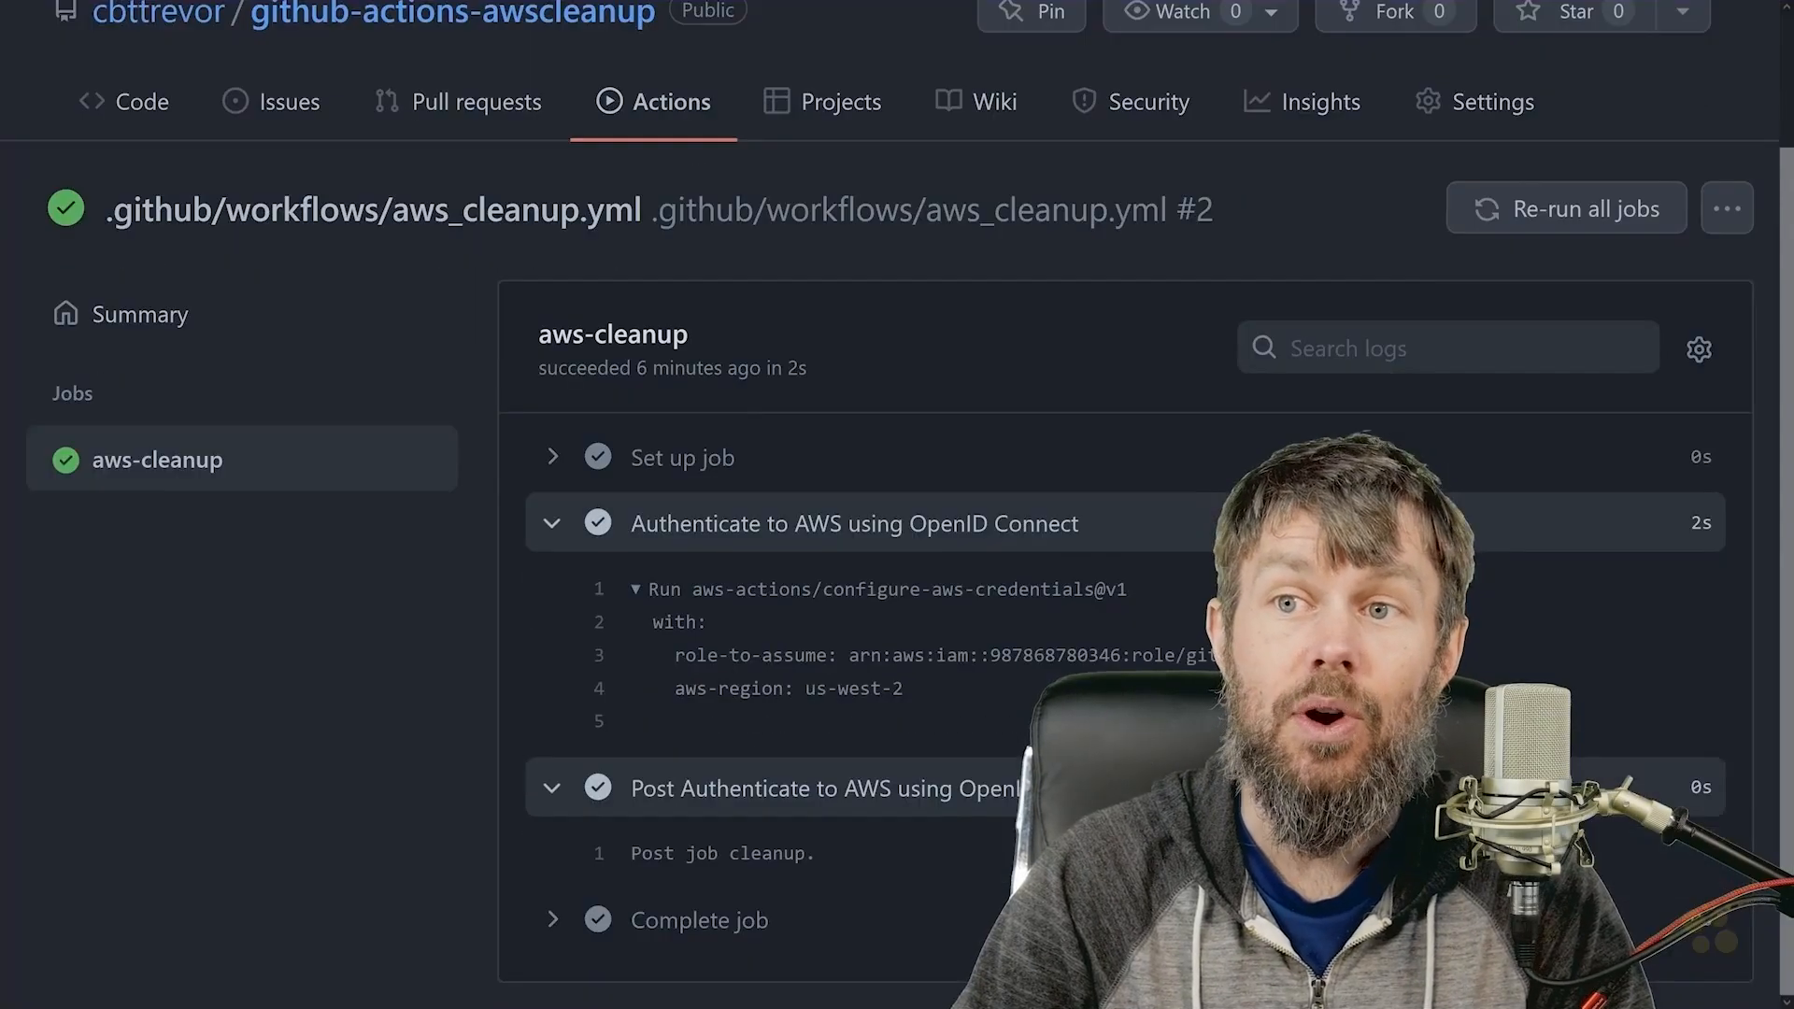
scroll(458, 239, up, 2)
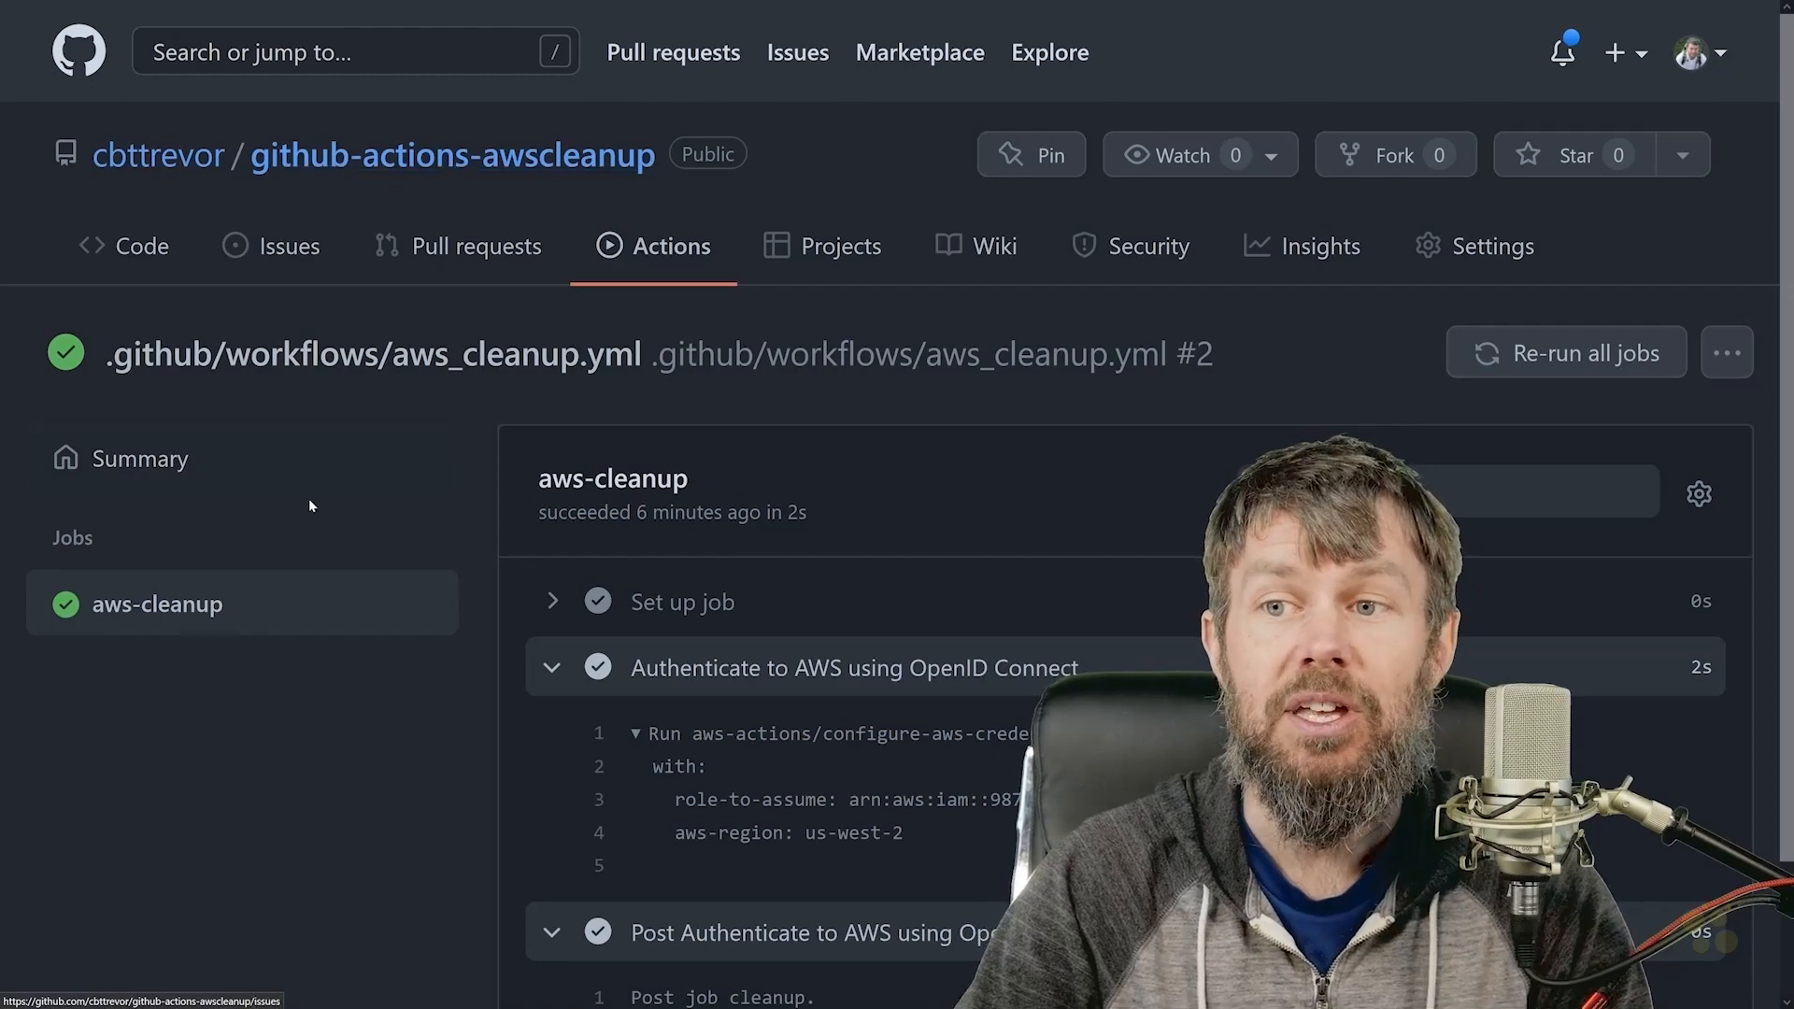
click(449, 157)
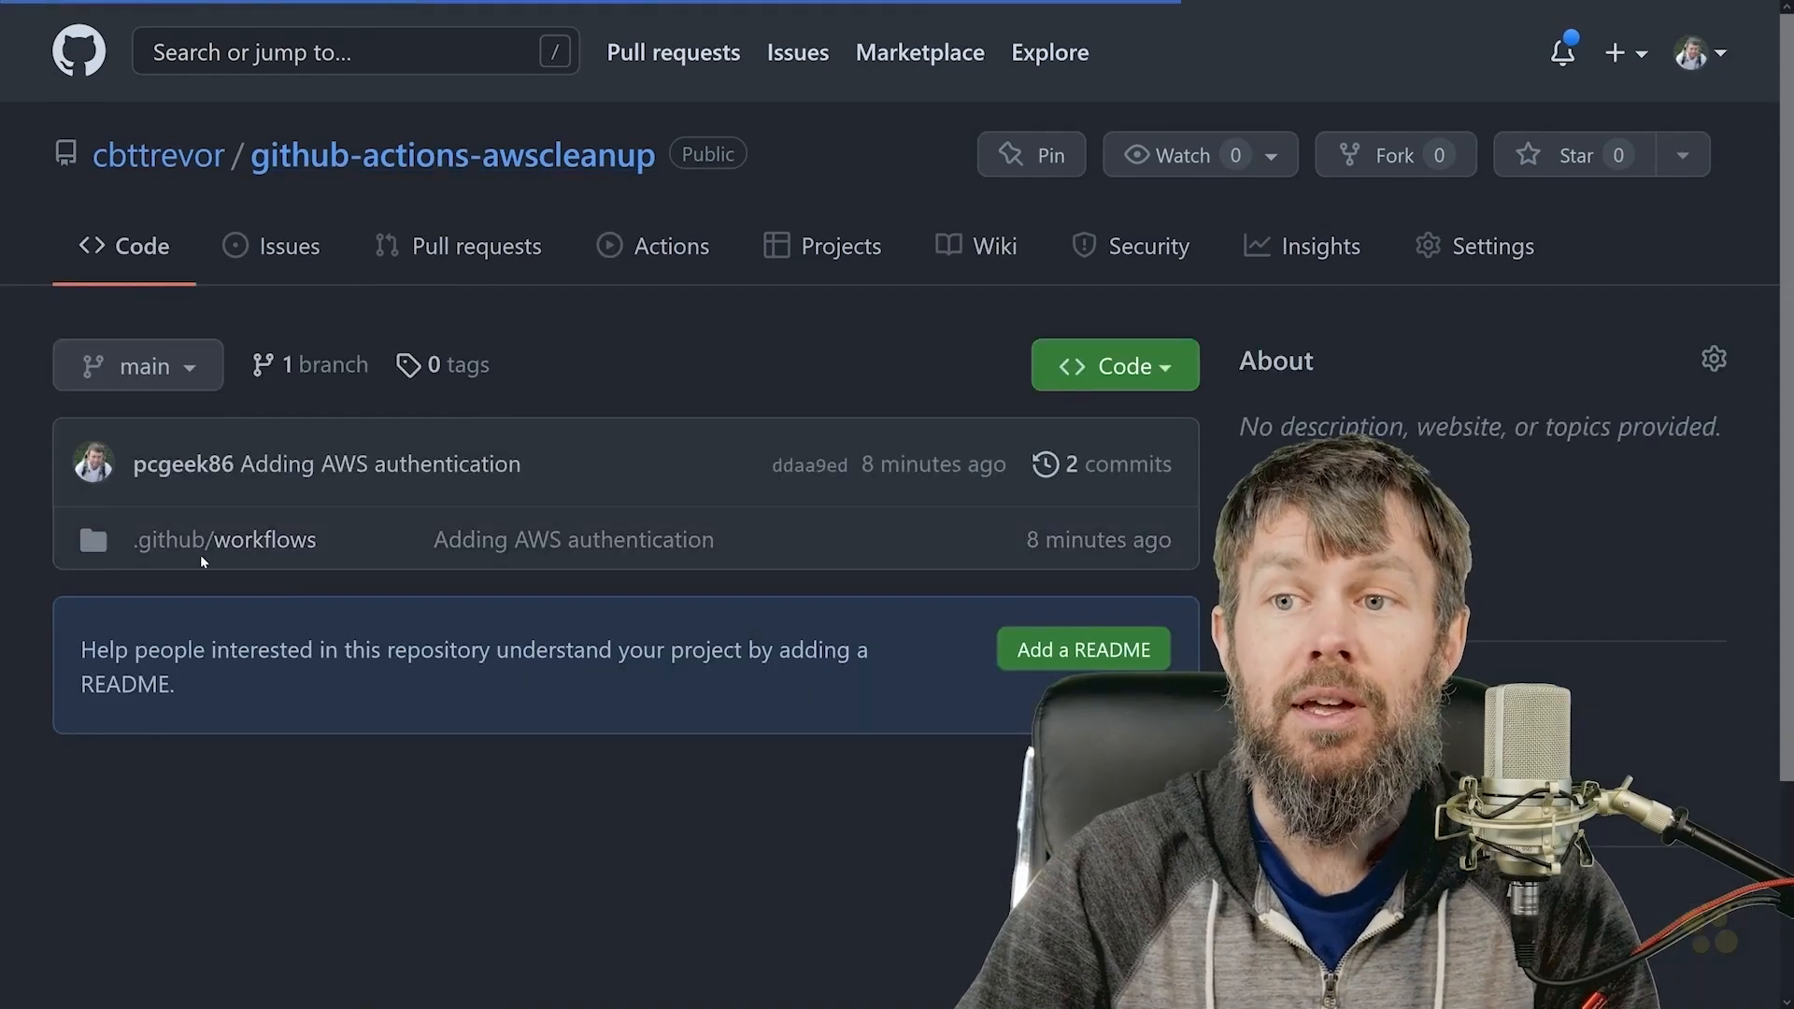